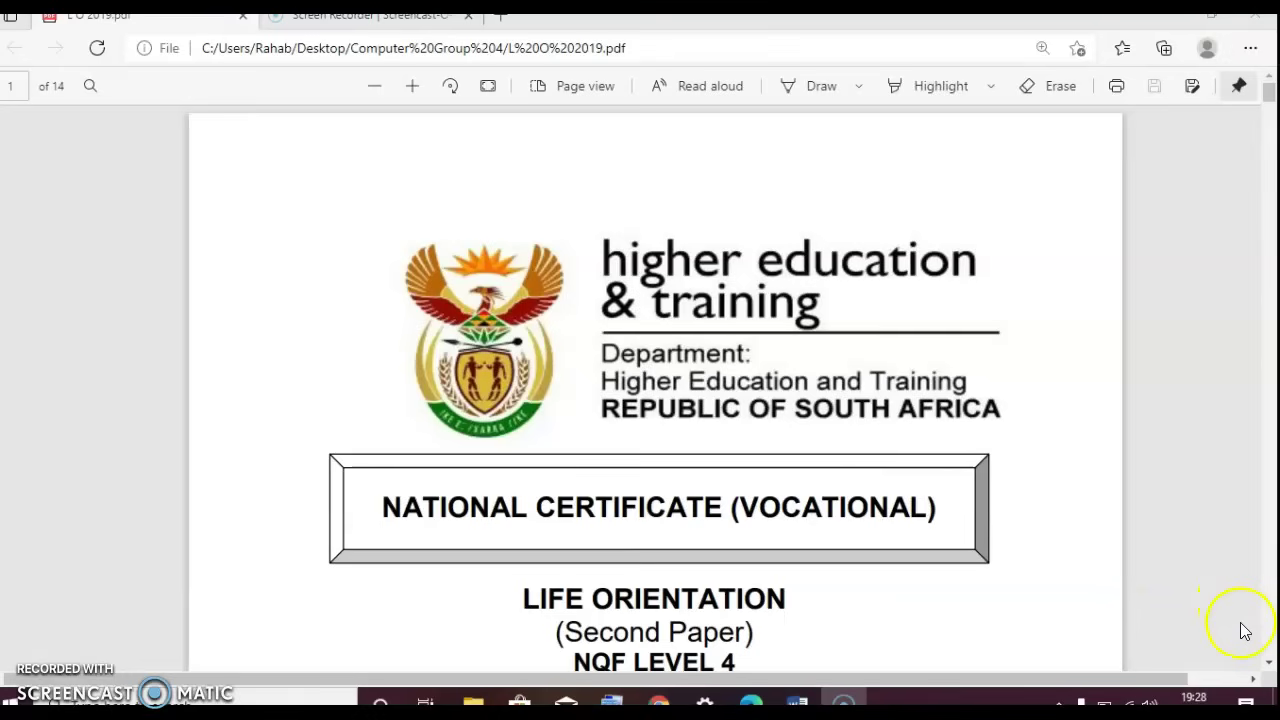
Step: Scroll through the exam PDF's cover page and instructions 6 to 12
{"action": "left_click", "coordinate": [1268, 668]}
{"action": "left_click_drag", "start_coordinate": [1268, 668], "coordinate": [1269, 674]}
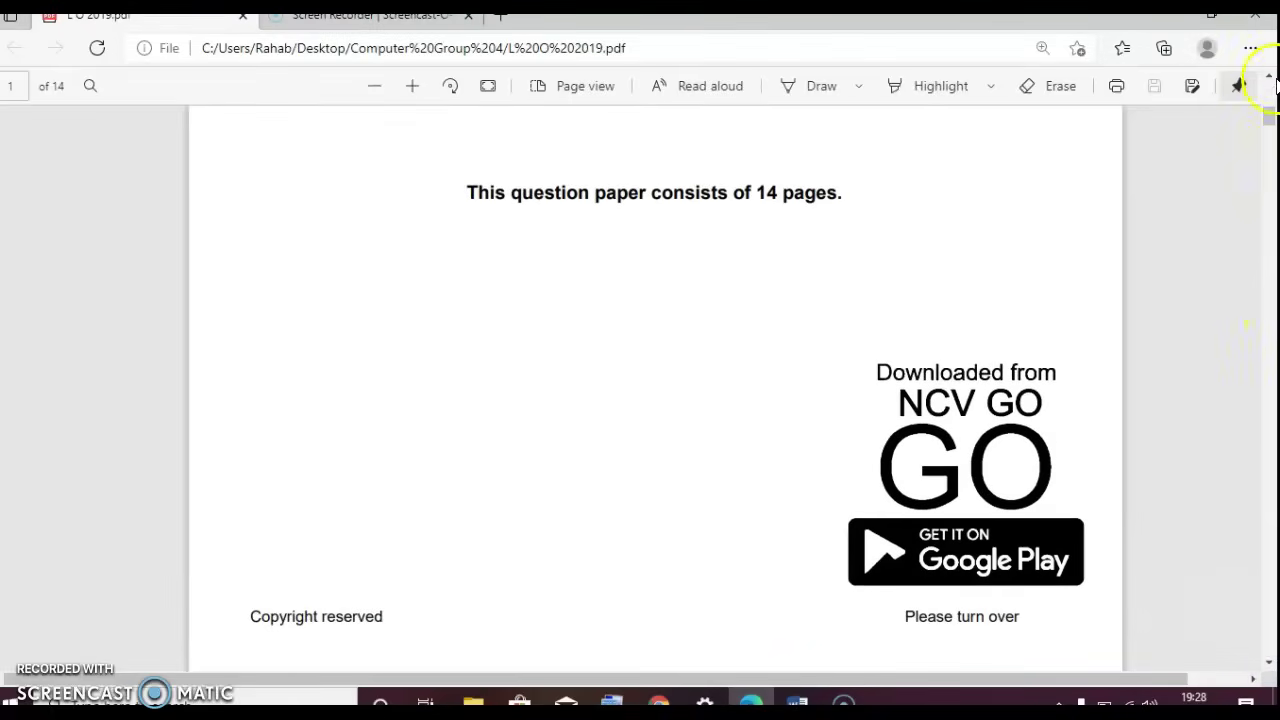
{"action": "left_click_drag", "start_coordinate": [1269, 80], "coordinate": [1270, 82]}
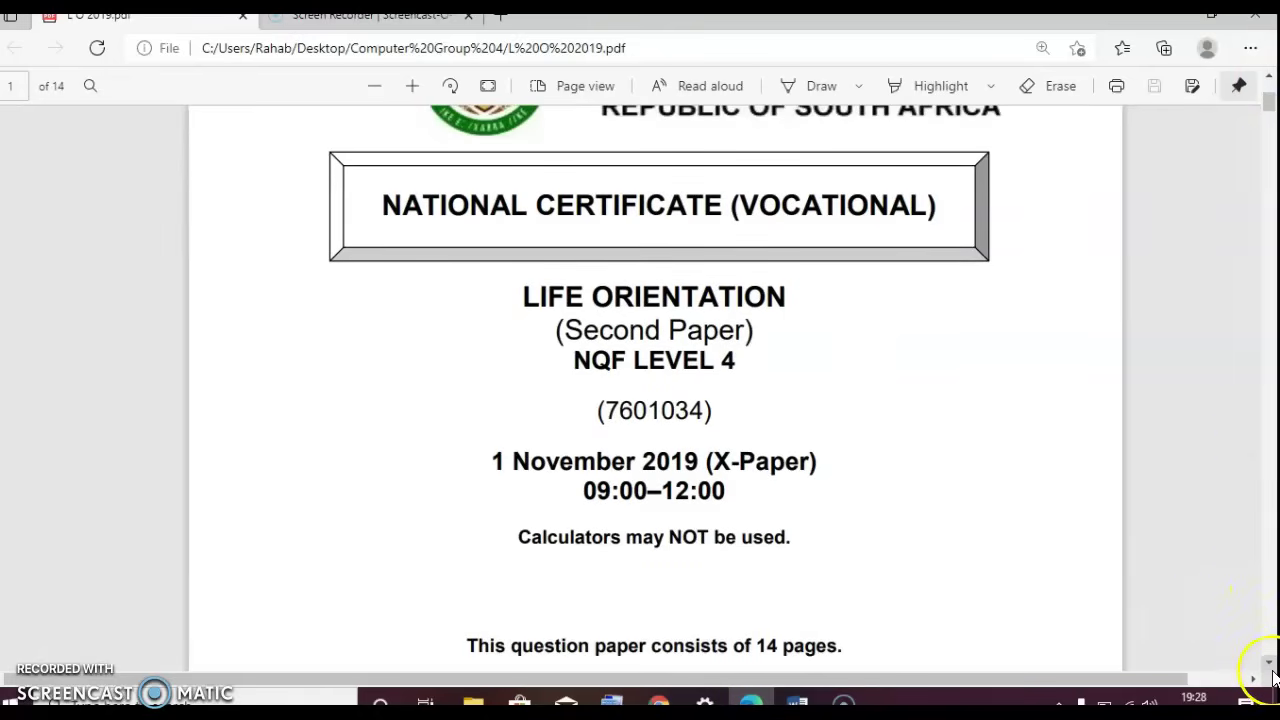
{"action": "left_click_drag", "start_coordinate": [1270, 666], "coordinate": [1272, 674]}
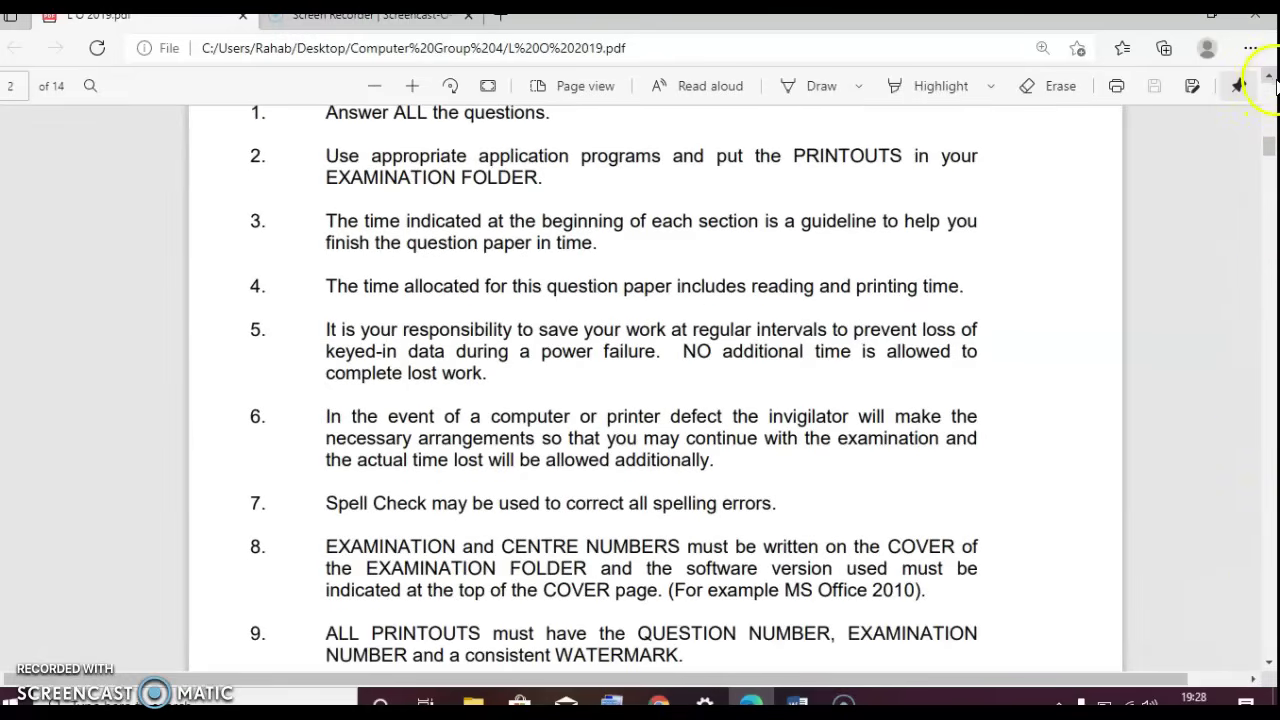
{"action": "left_click_drag", "start_coordinate": [1272, 82], "coordinate": [1273, 84]}
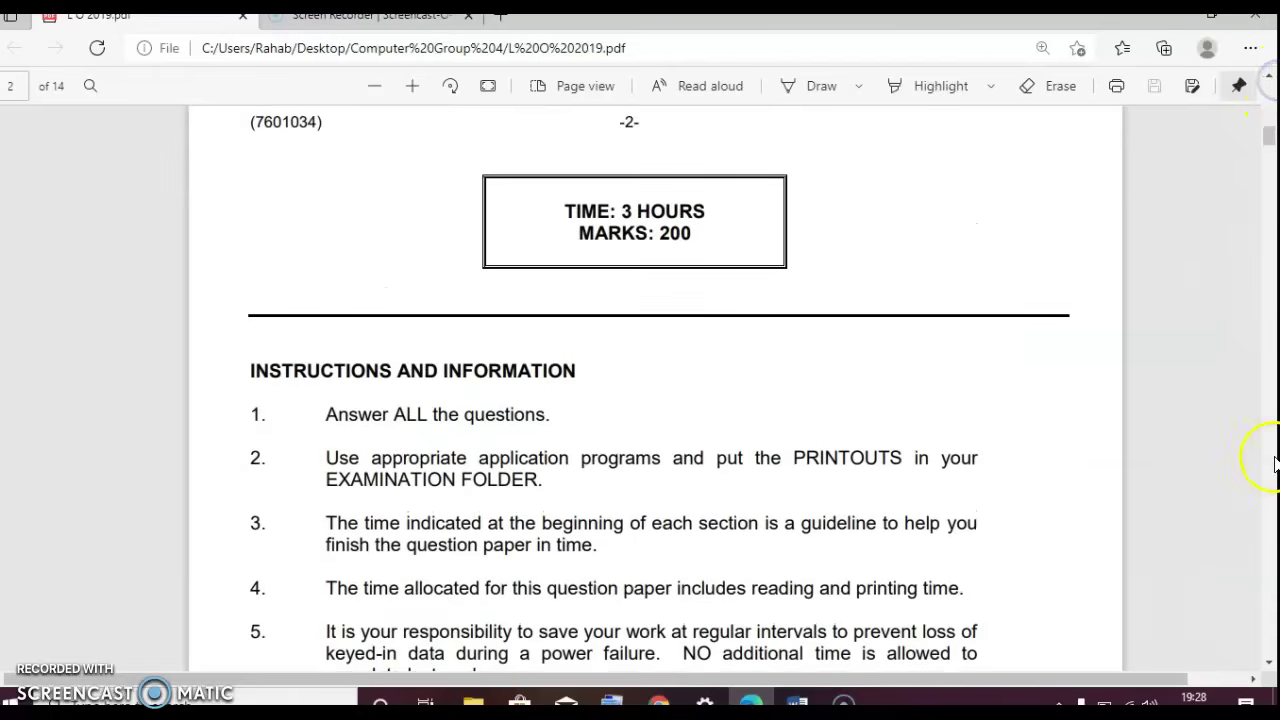
{"action": "left_click", "coordinate": [1267, 672]}
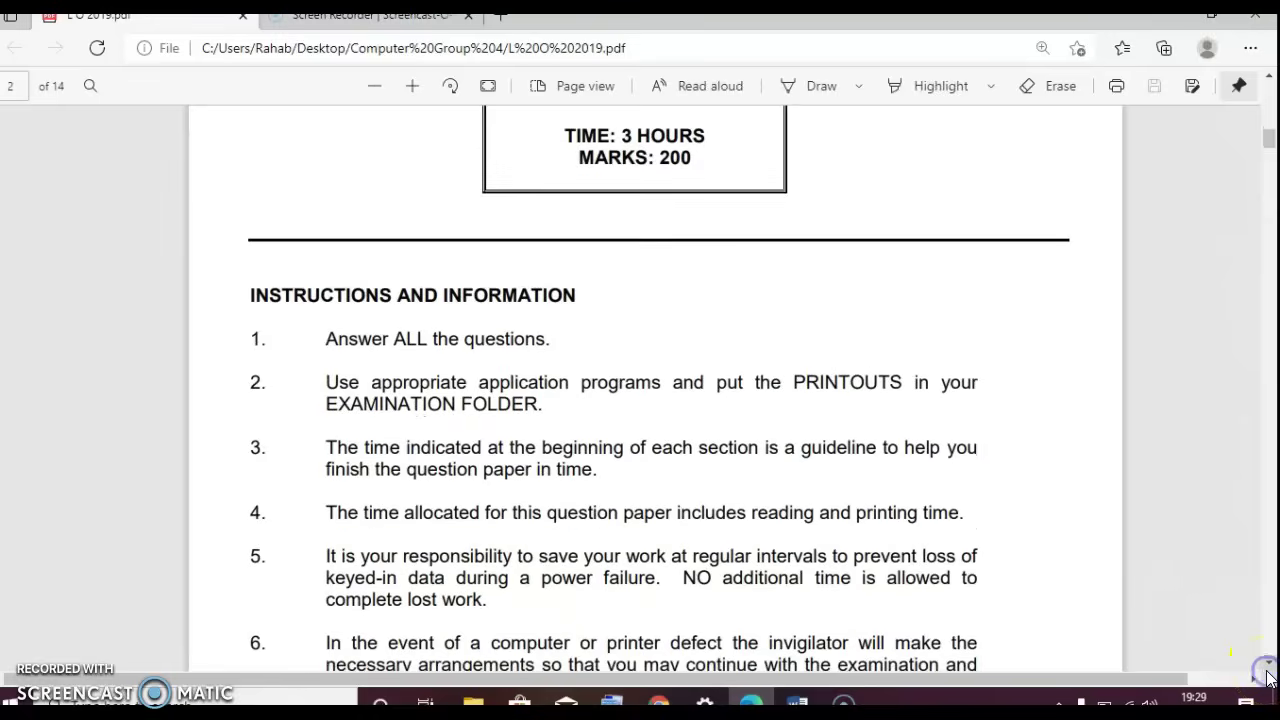
{"action": "left_click", "coordinate": [1268, 672]}
{"action": "left_click", "coordinate": [1268, 672]}
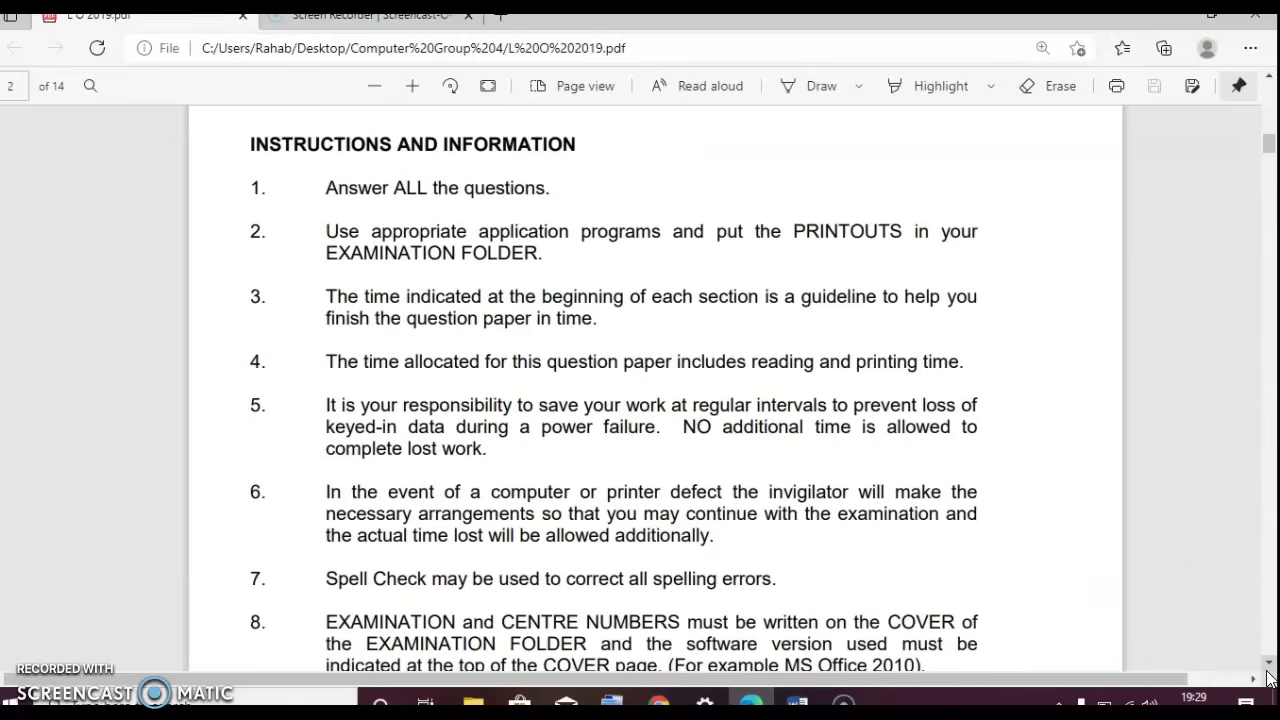
{"action": "left_click", "coordinate": [1268, 672]}
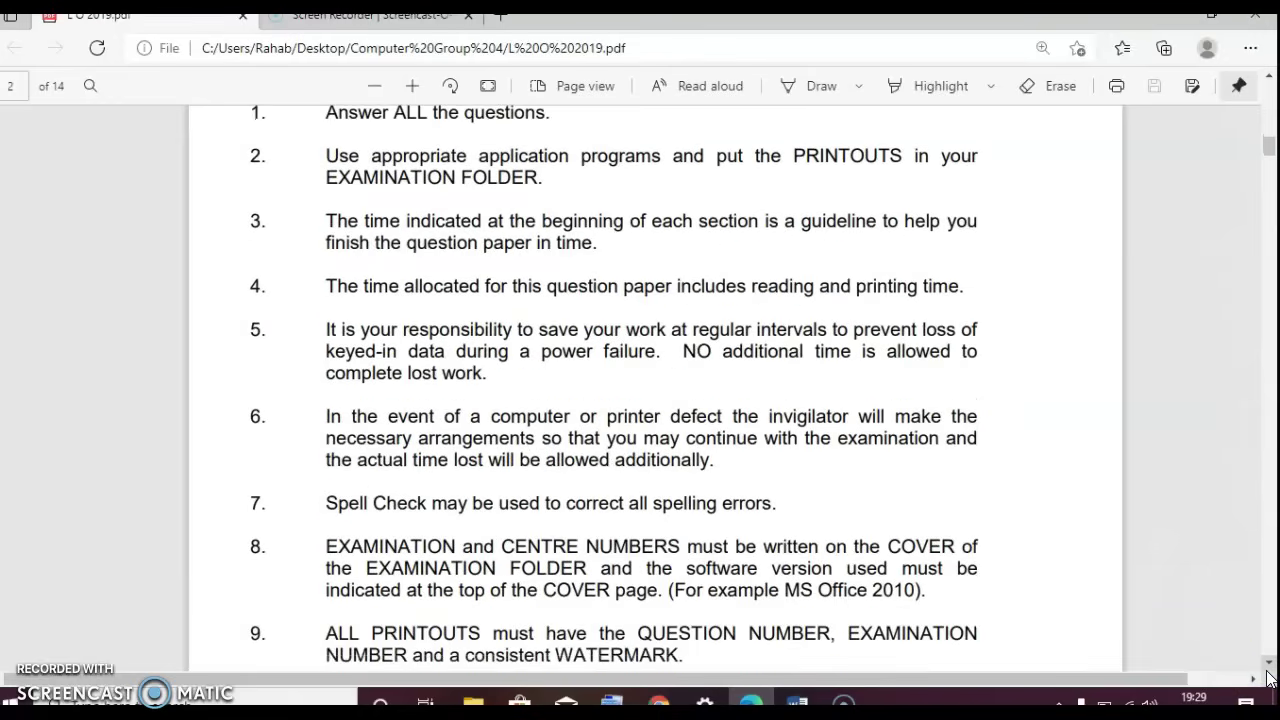
{"action": "left_click", "coordinate": [1268, 672]}
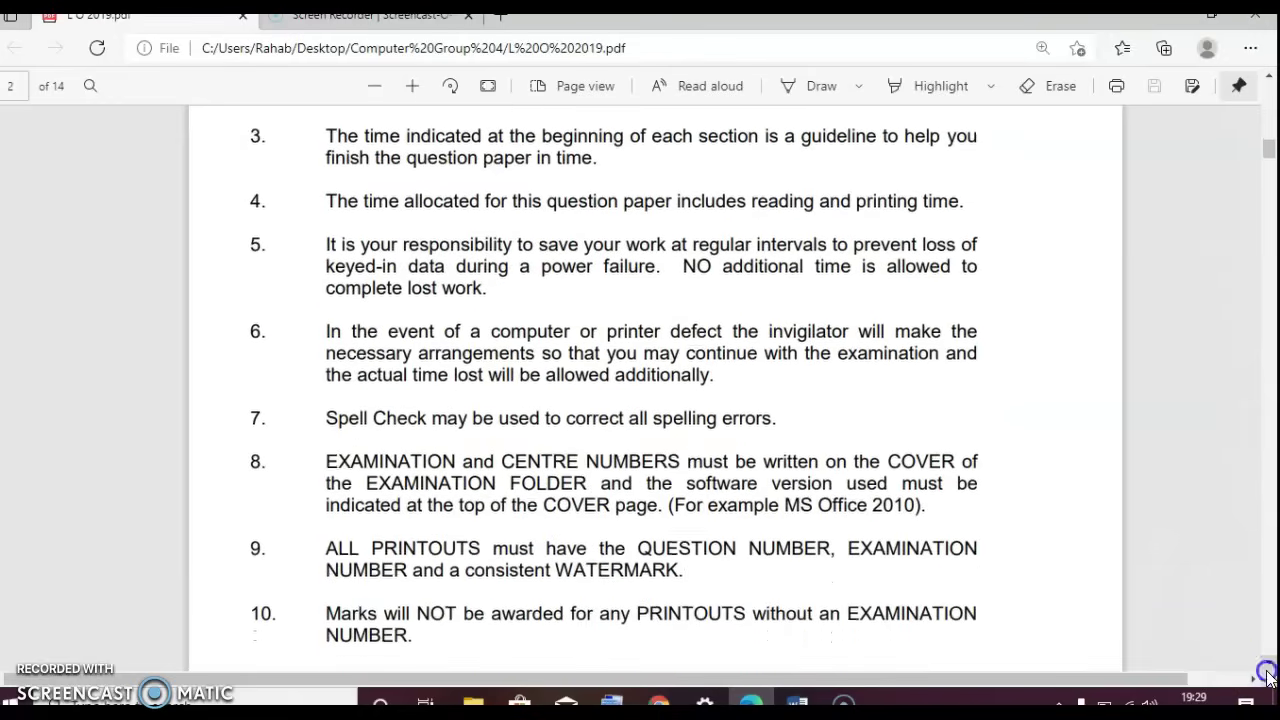
{"action": "left_click", "coordinate": [1268, 674]}
Step: Scroll to Section A on page 3 to show Question 1 items 1.1 to 1.7
{"action": "left_click", "coordinate": [1268, 676]}
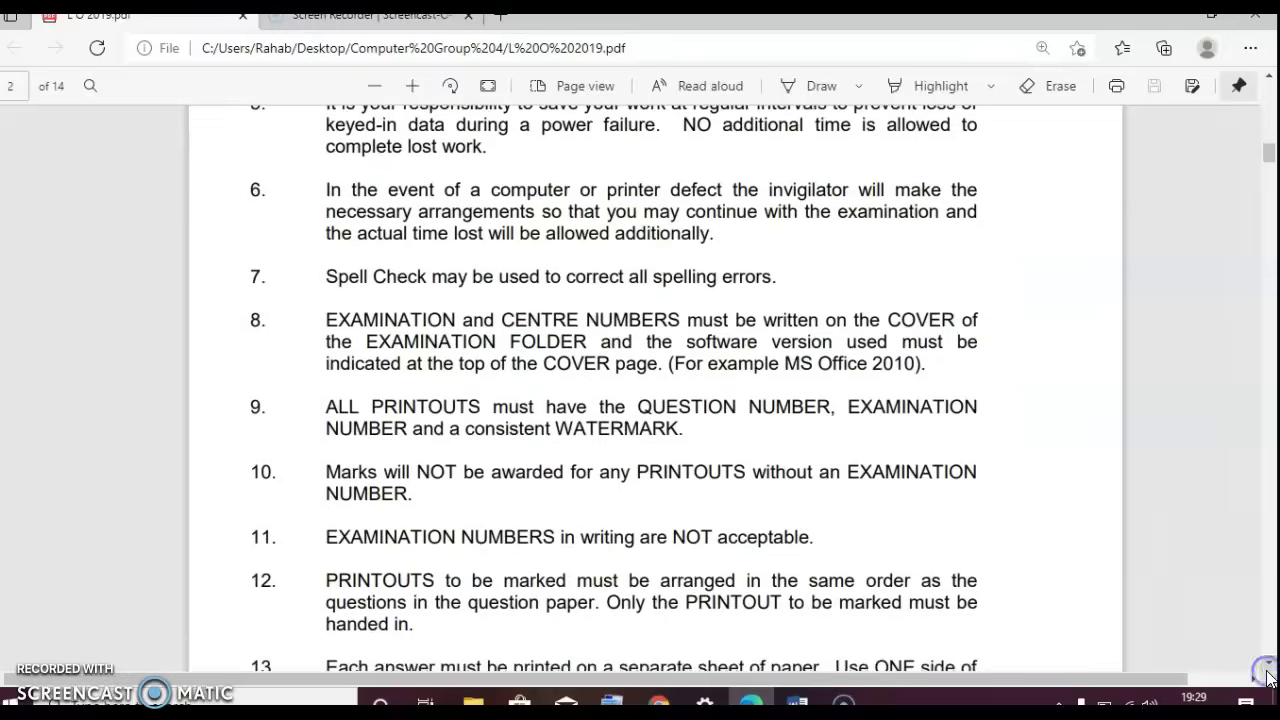
{"action": "left_click", "coordinate": [1268, 676]}
{"action": "left_click", "coordinate": [1268, 676]}
{"action": "left_click", "coordinate": [1268, 676]}
{"action": "left_click", "coordinate": [1268, 676]}
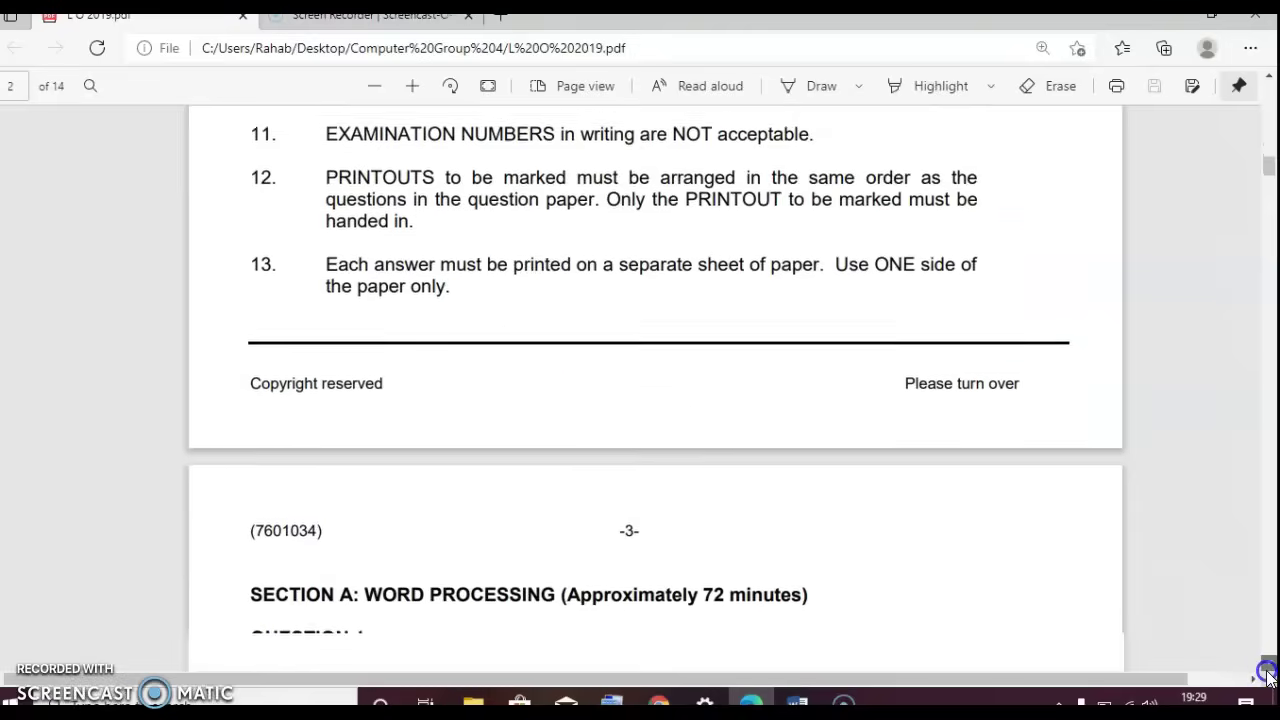
{"action": "left_click", "coordinate": [1268, 676]}
{"action": "left_click", "coordinate": [1268, 676]}
{"action": "left_click", "coordinate": [1268, 676]}
{"action": "left_click", "coordinate": [1268, 676]}
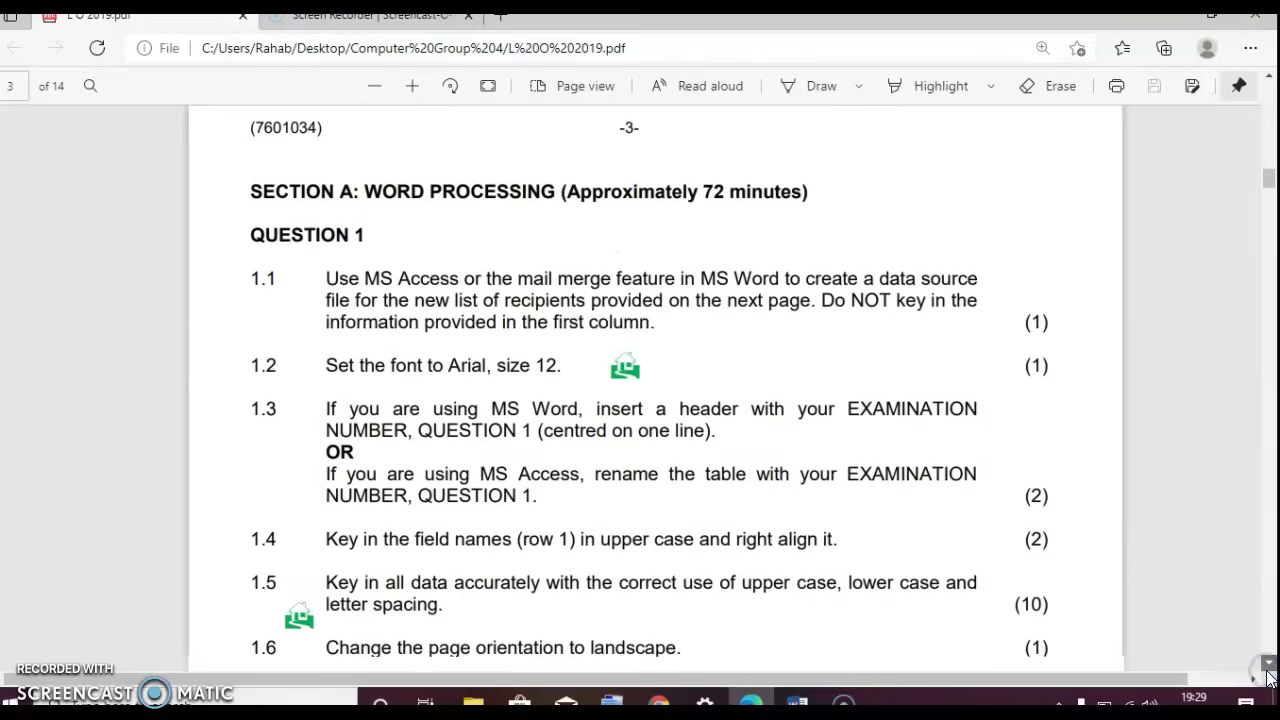
{"action": "left_click", "coordinate": [1268, 676]}
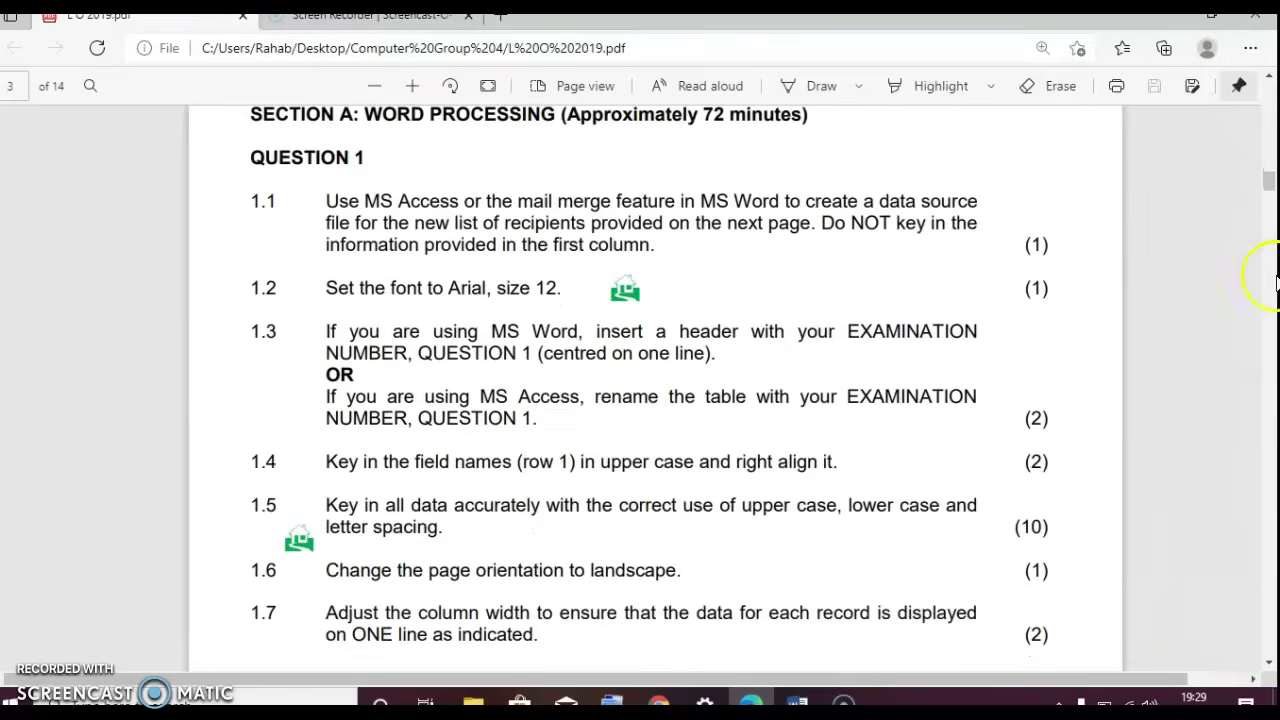
{"action": "left_click", "coordinate": [1269, 79]}
{"action": "left_click", "coordinate": [1269, 79]}
{"action": "left_click", "coordinate": [1269, 79]}
{"action": "left_click", "coordinate": [1269, 79]}
{"action": "left_click", "coordinate": [1269, 79]}
{"action": "left_click", "coordinate": [1269, 79]}
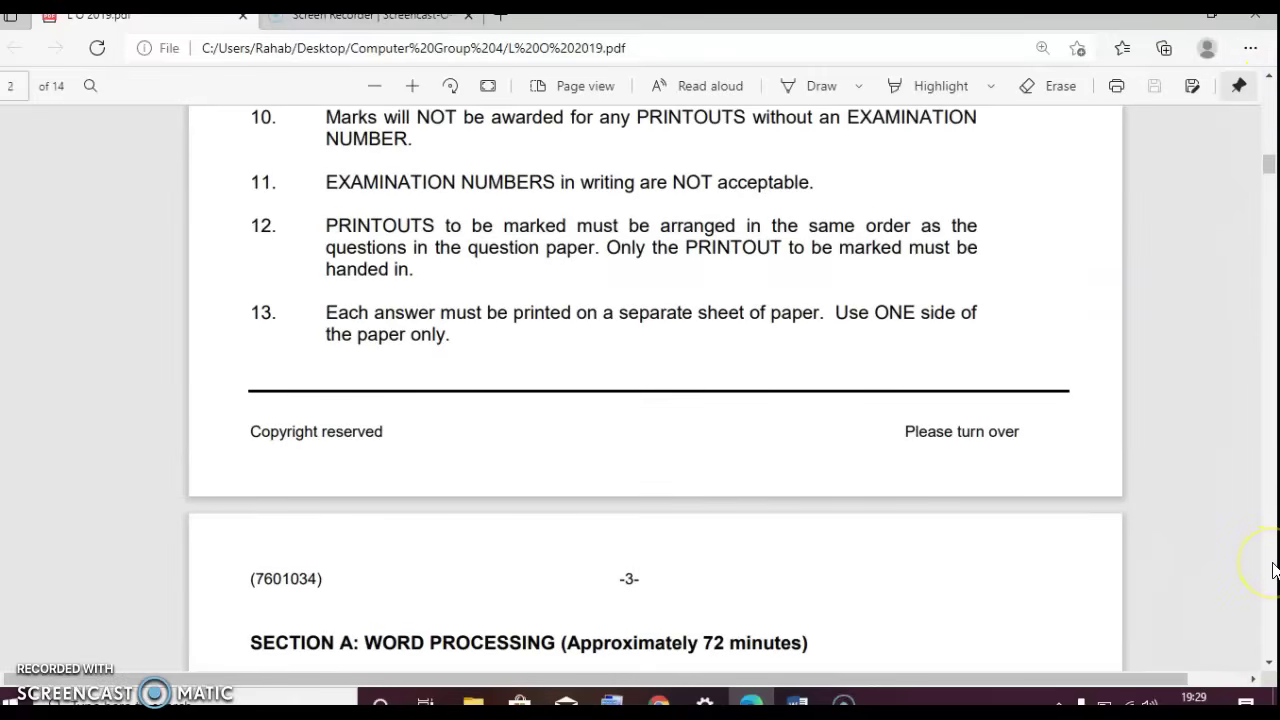
{"action": "left_click", "coordinate": [1270, 664]}
{"action": "left_click", "coordinate": [1272, 200]}
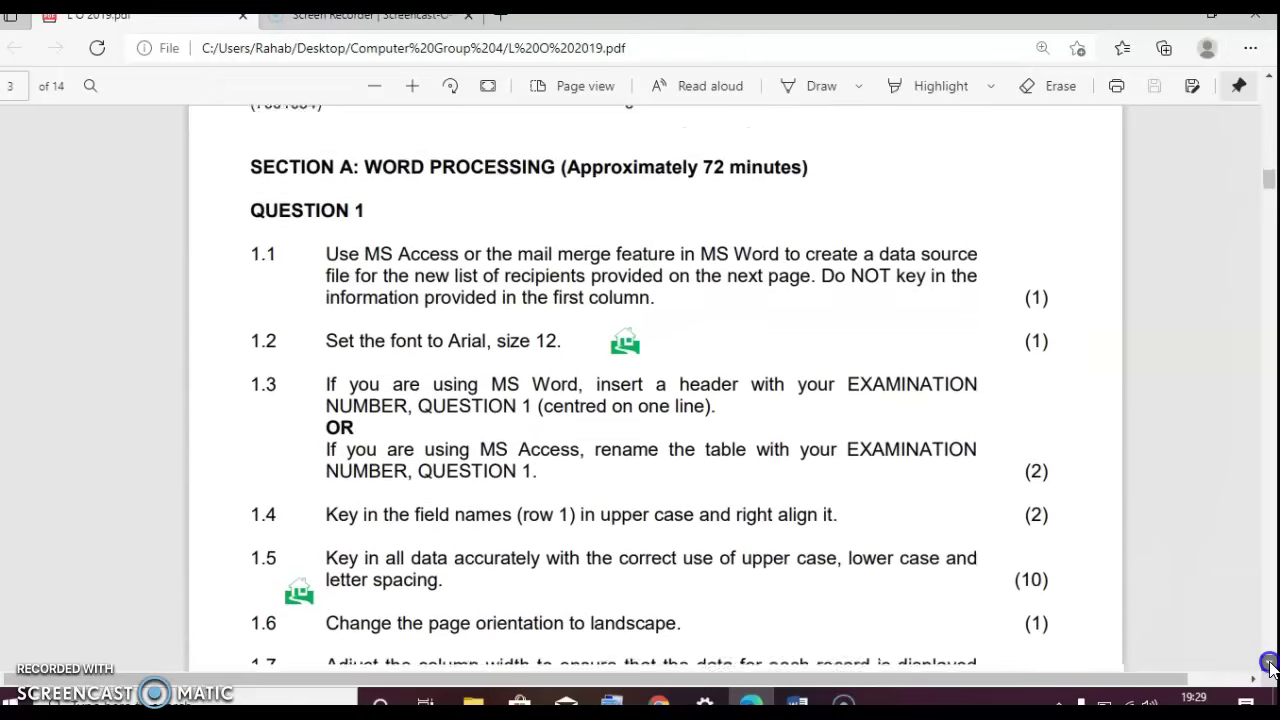
{"action": "left_click", "coordinate": [1269, 77]}
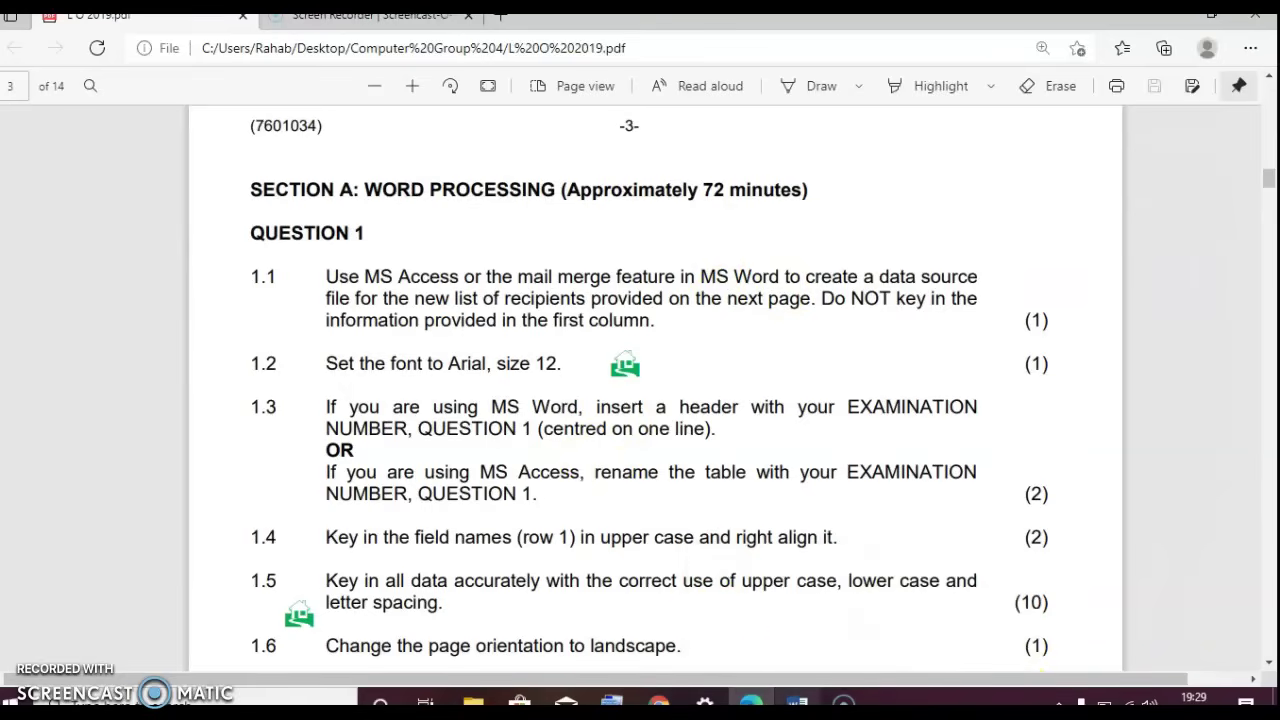
Step: Restore and re-maximize the blank Word window, then return to the exam PDF in Edge
{"action": "left_click", "coordinate": [797, 703]}
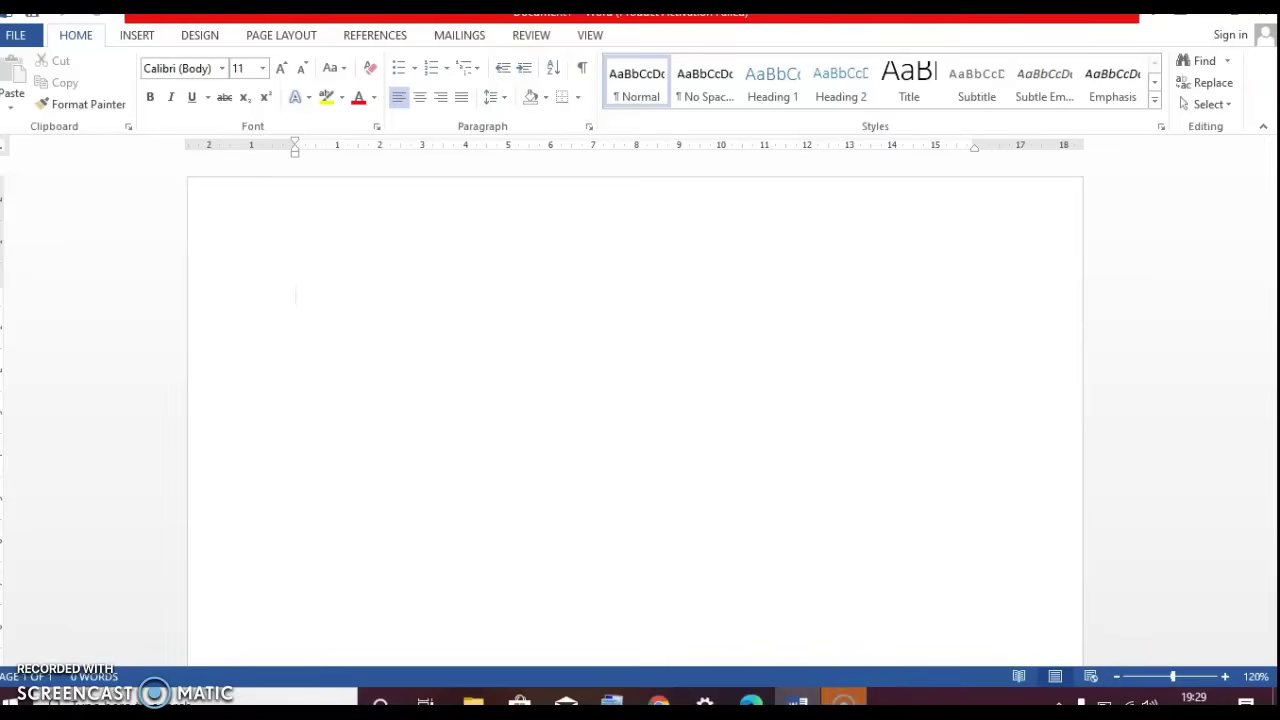
{"action": "left_click", "coordinate": [1232, 22]}
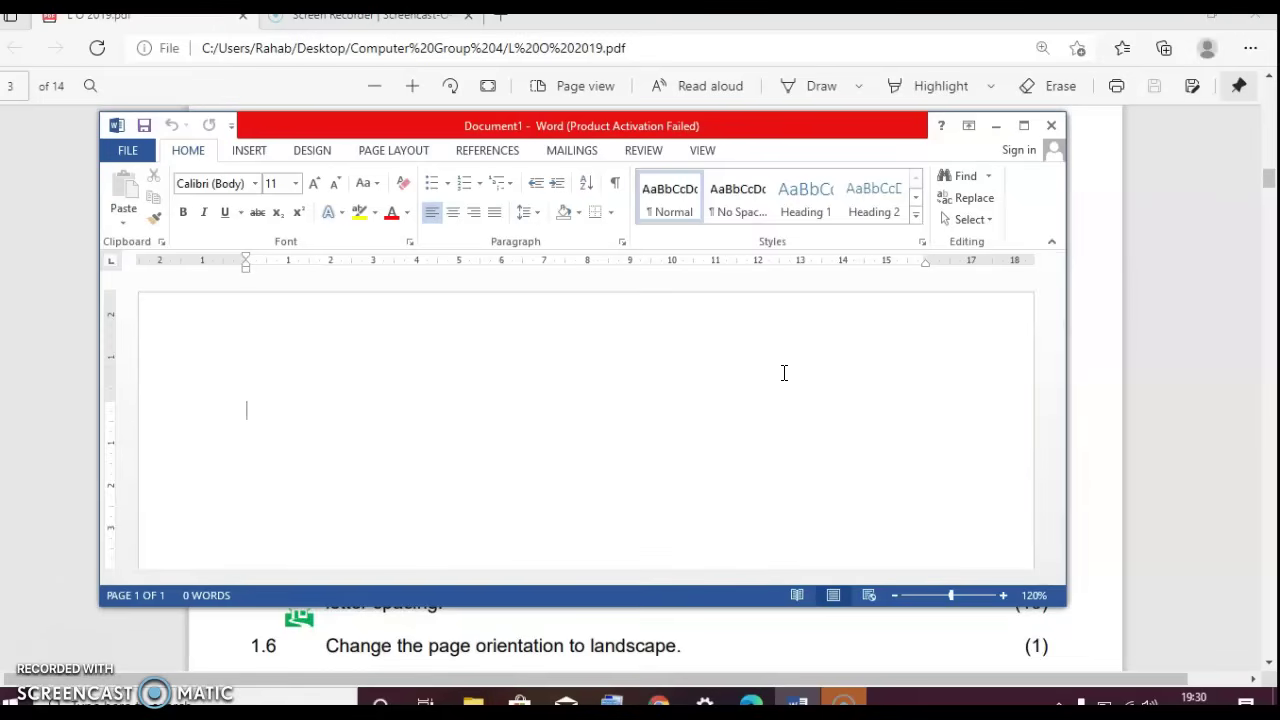
{"action": "left_click", "coordinate": [1024, 127]}
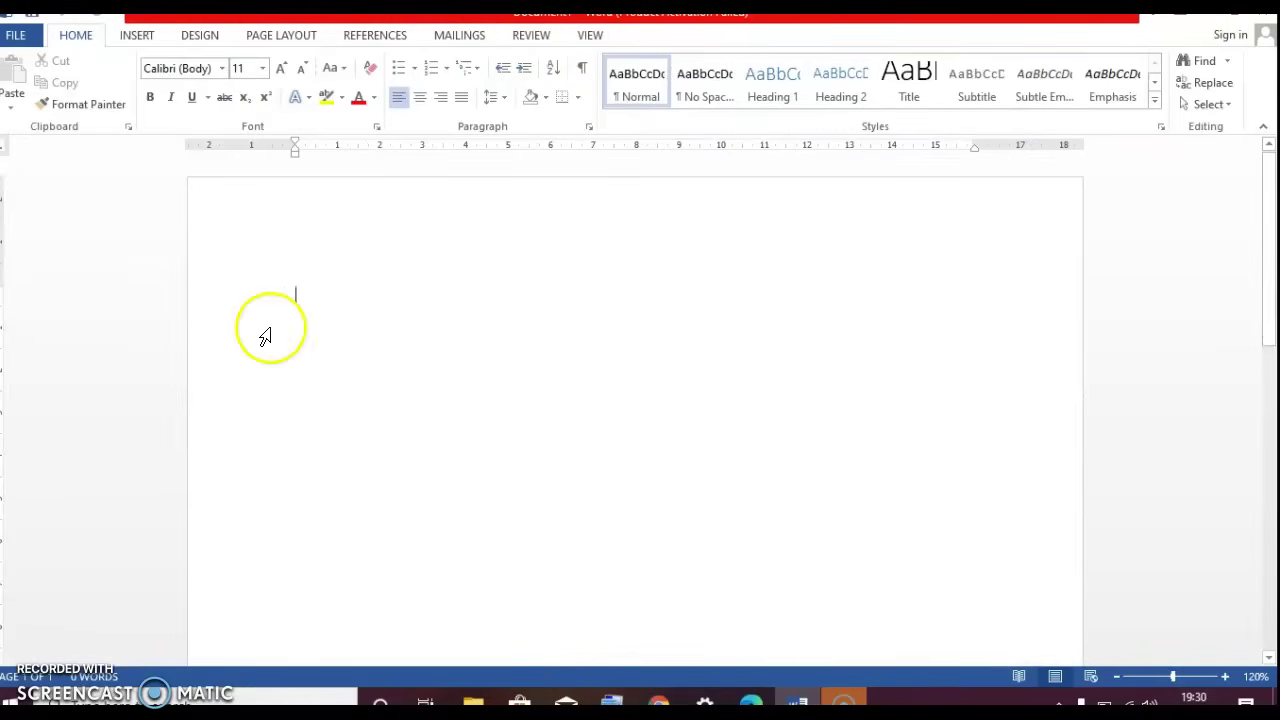
{"action": "mouse_move", "coordinate": [783, 696]}
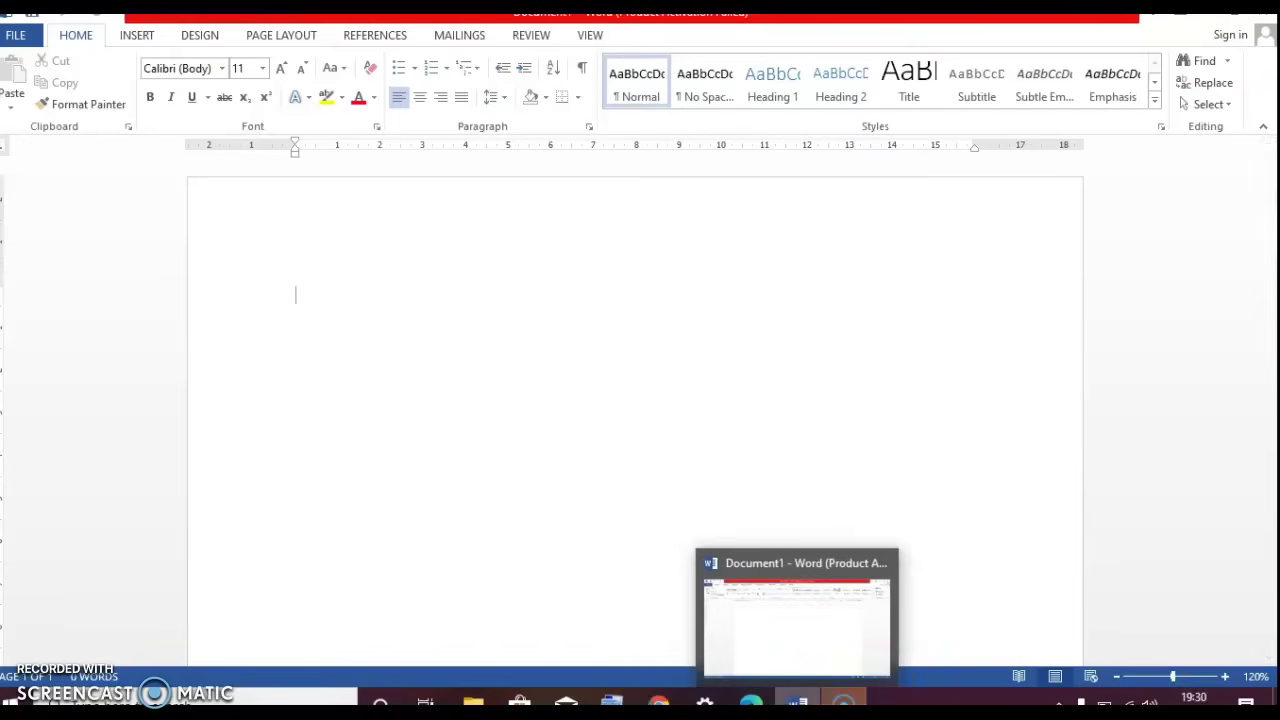
{"action": "left_click", "coordinate": [751, 700]}
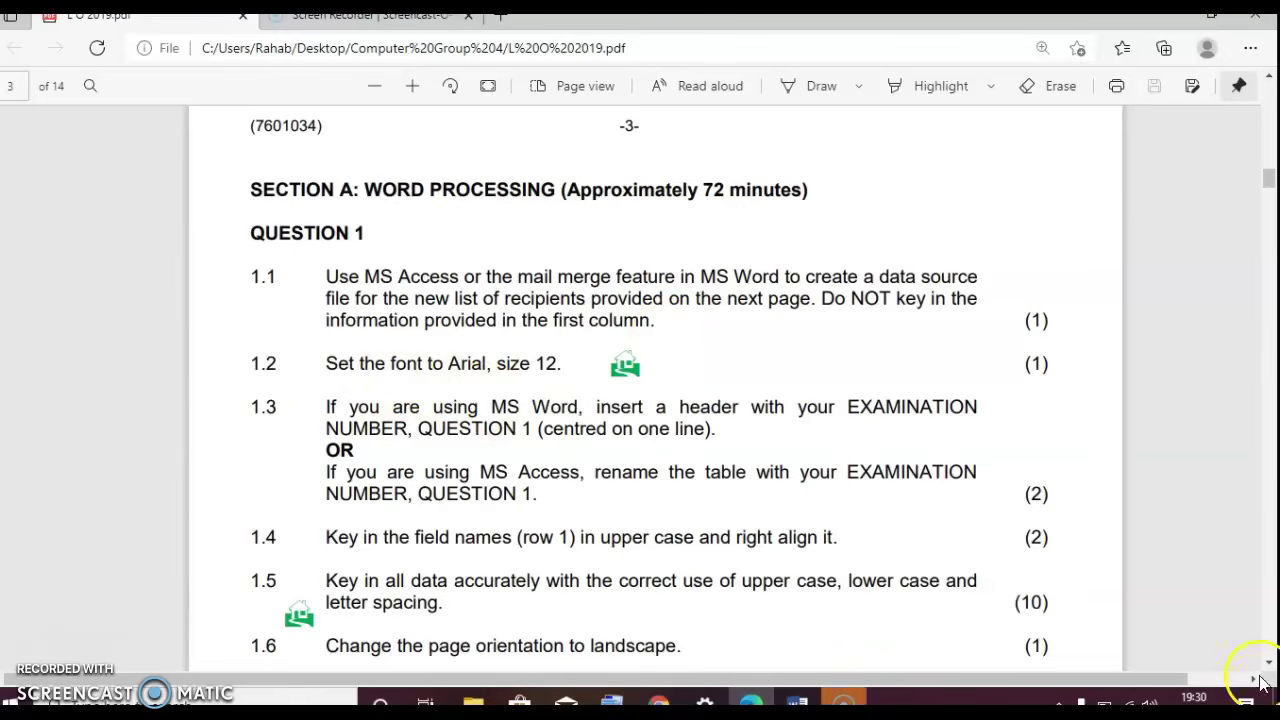
Step: Read page 4's five-record recipient table in the PDF, then return to blank Word Document1
{"action": "scroll", "coordinate": [1268, 662], "scroll_direction": "down", "scroll_amount": 5}
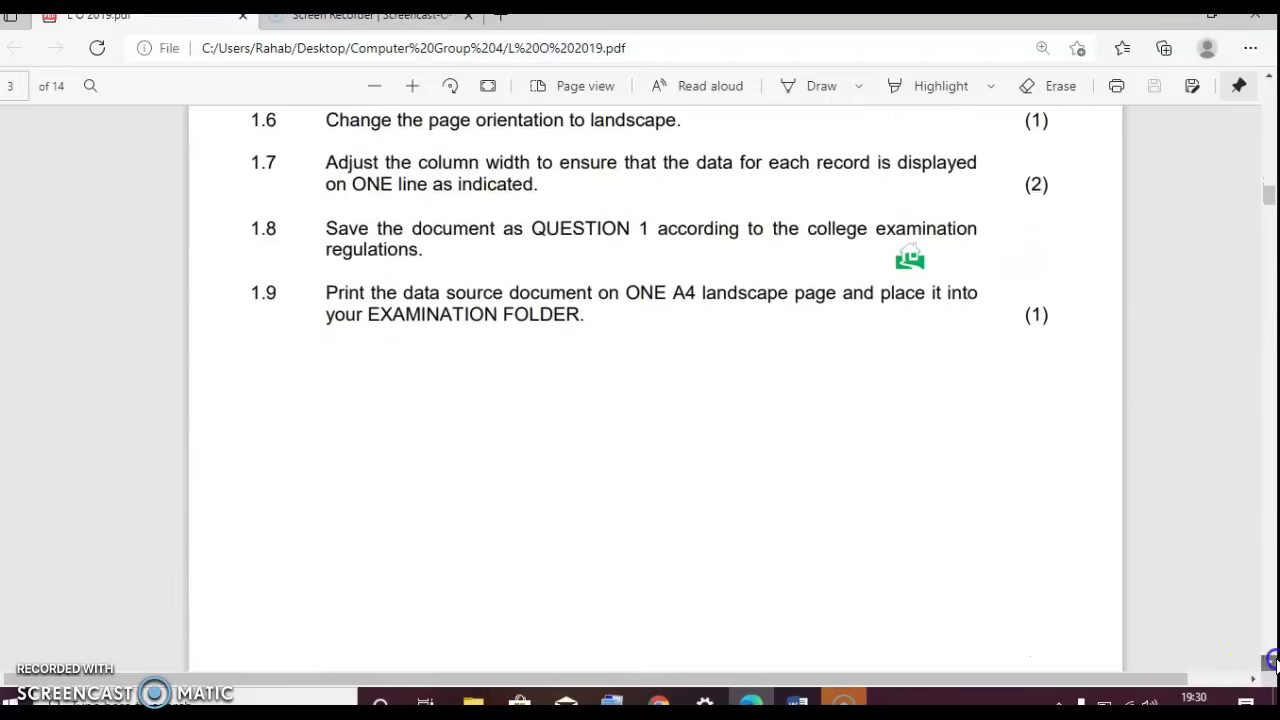
{"action": "scroll", "coordinate": [1268, 662], "scroll_direction": "down", "scroll_amount": 10}
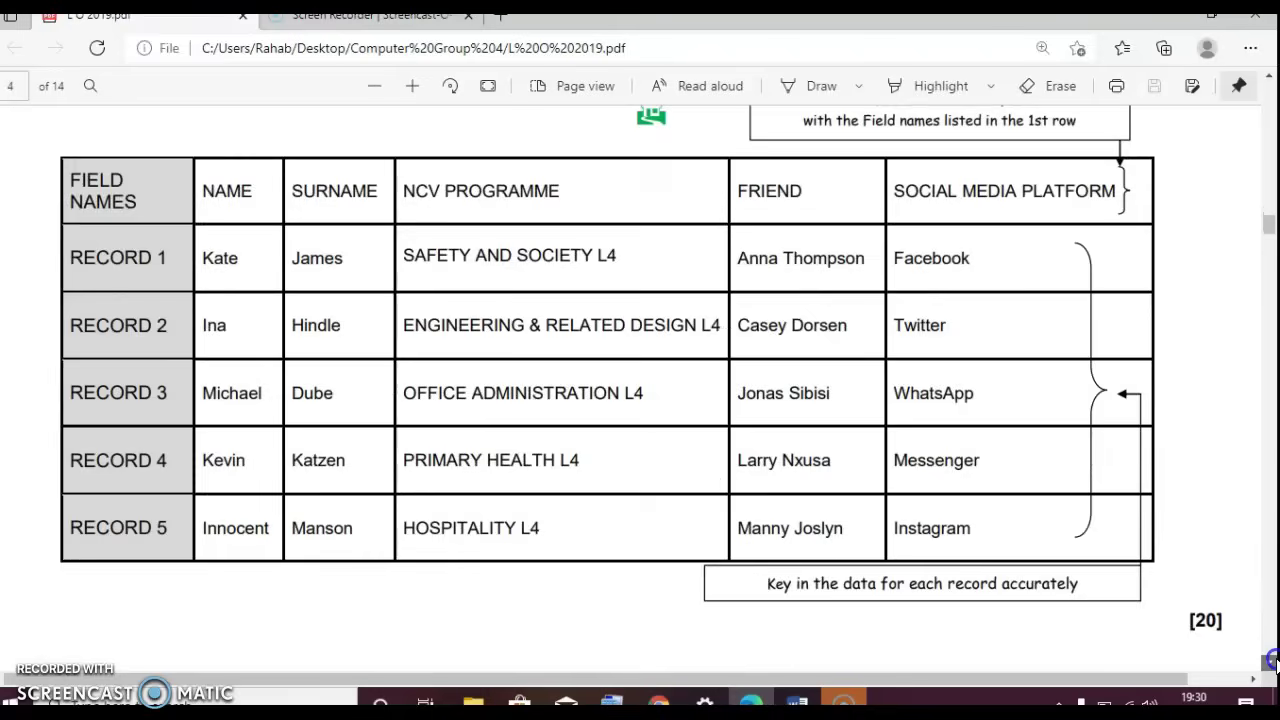
{"action": "left_click", "coordinate": [1268, 80]}
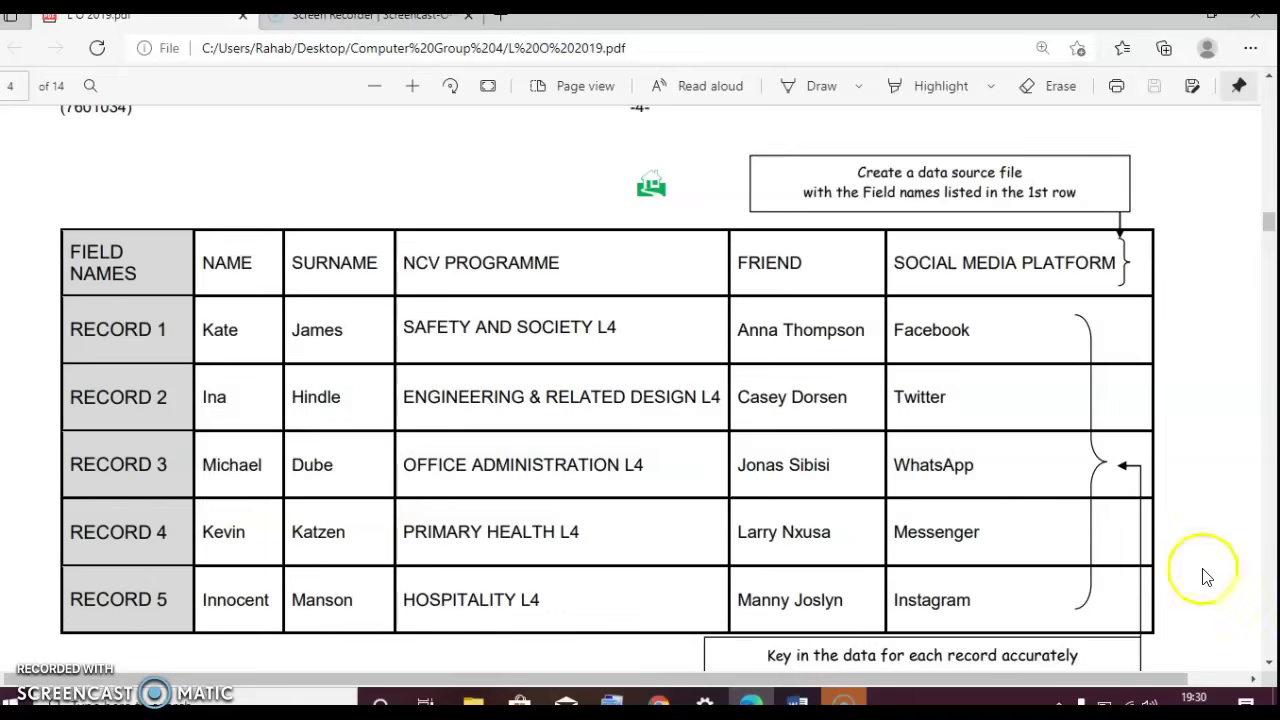
{"action": "mouse_move", "coordinate": [796, 706]}
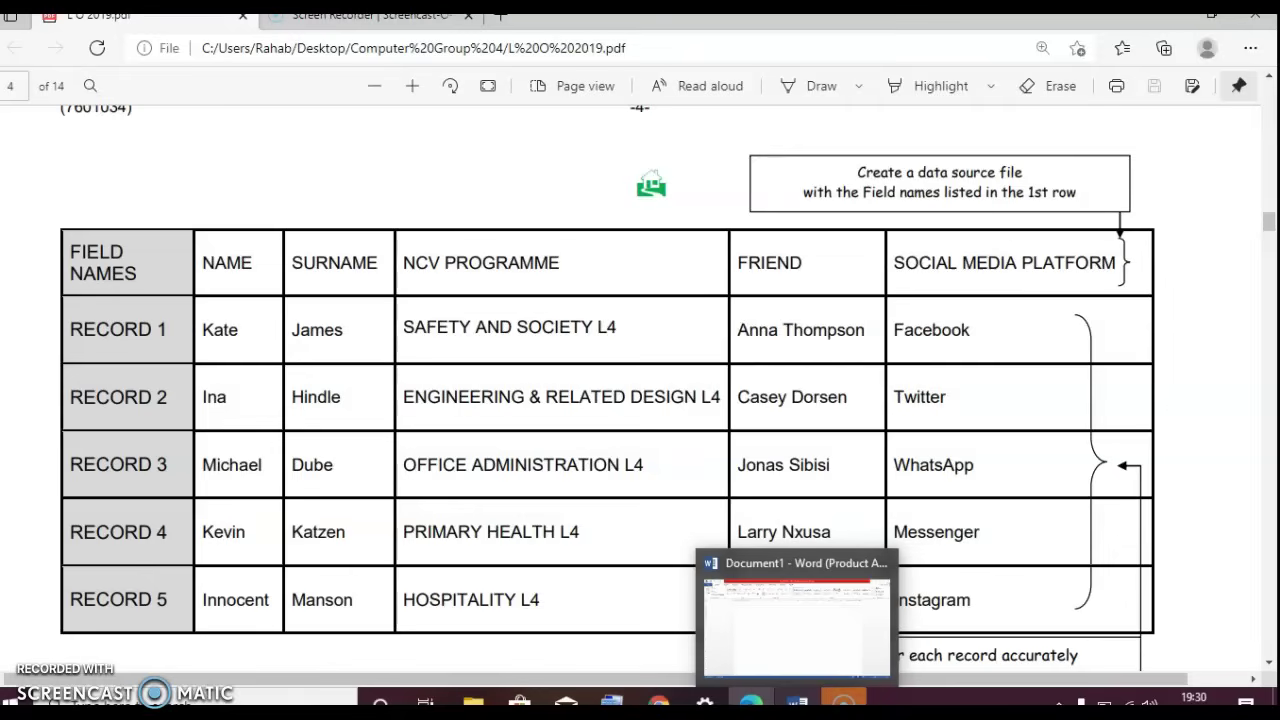
{"action": "left_click", "coordinate": [796, 620]}
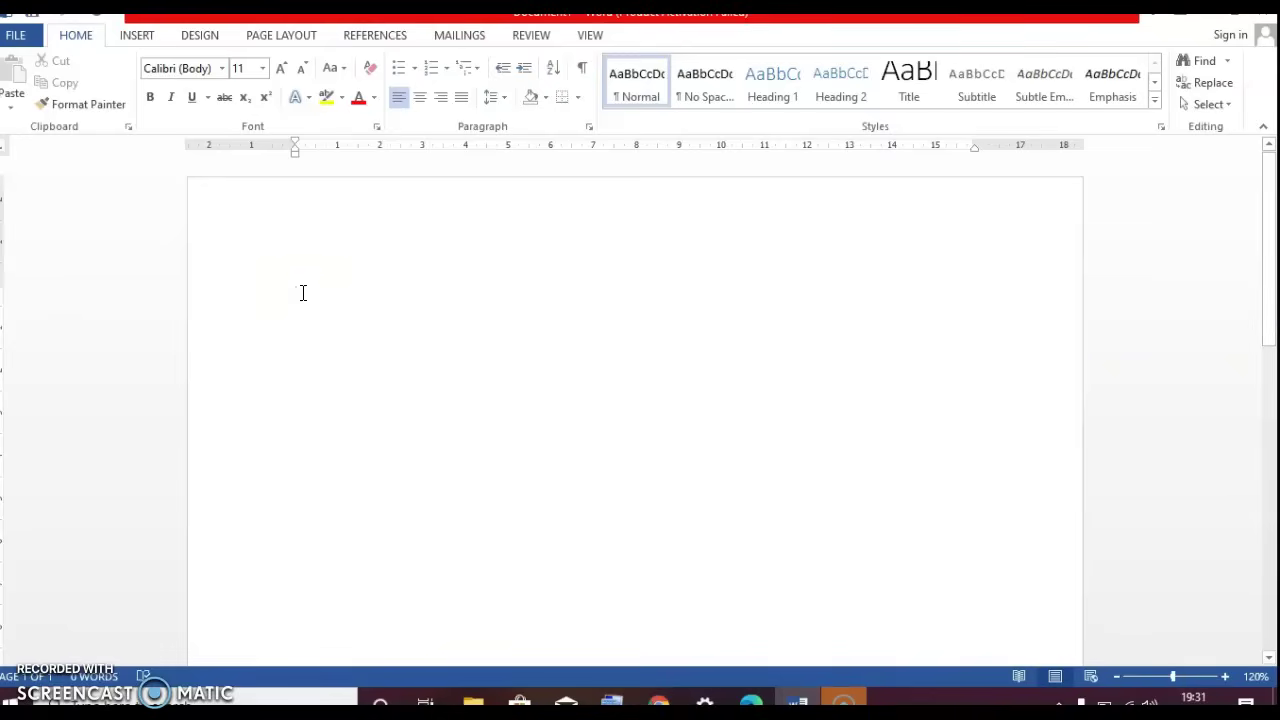
Step: Add an empty line to the blank document and check the recipient table in Edge
{"action": "key", "text": "Return"}
{"action": "key", "text": "Return"}
{"action": "key", "text": "Return"}
{"action": "key", "text": "Return"}
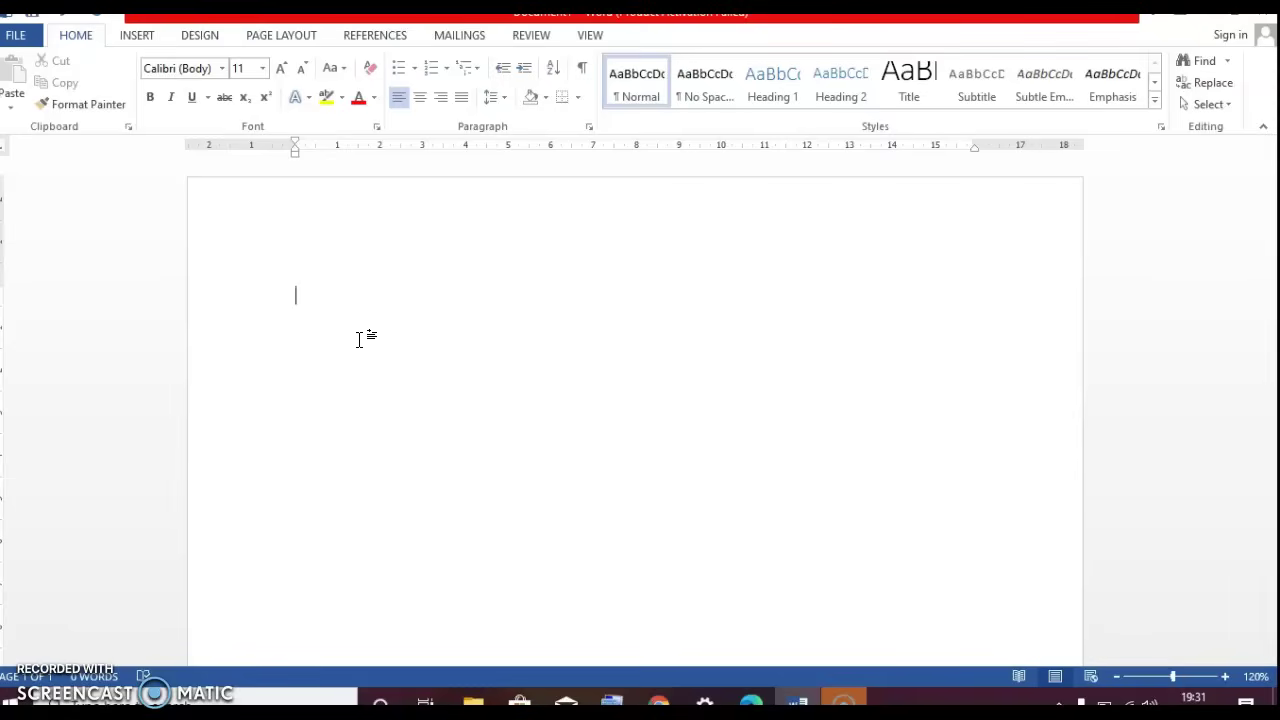
{"action": "left_click", "coordinate": [140, 36]}
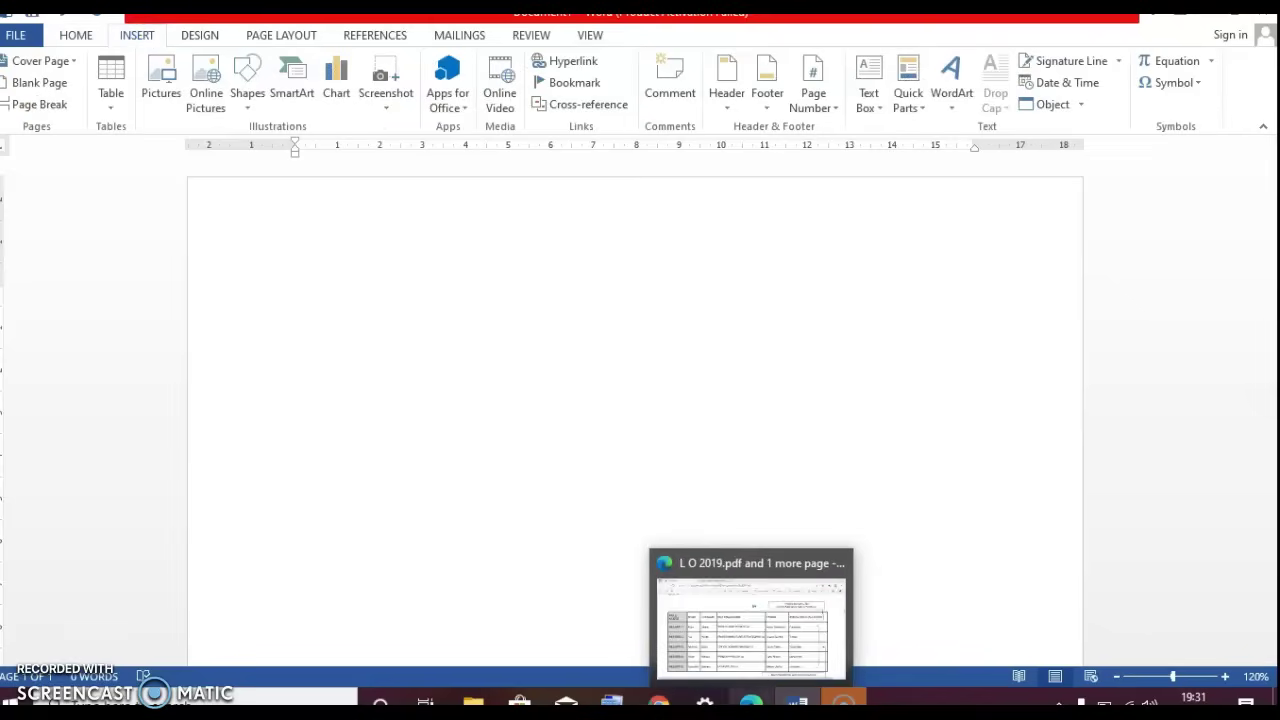
{"action": "left_click", "coordinate": [750, 702]}
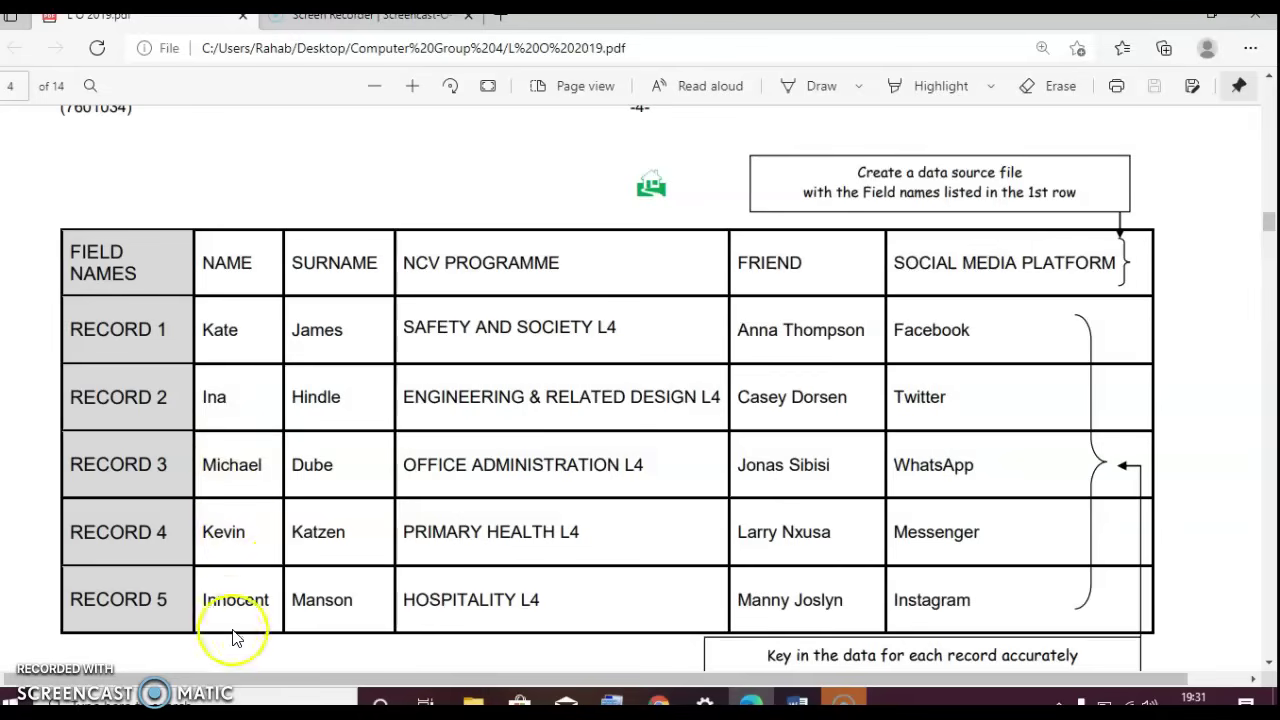
{"action": "mouse_move", "coordinate": [797, 702]}
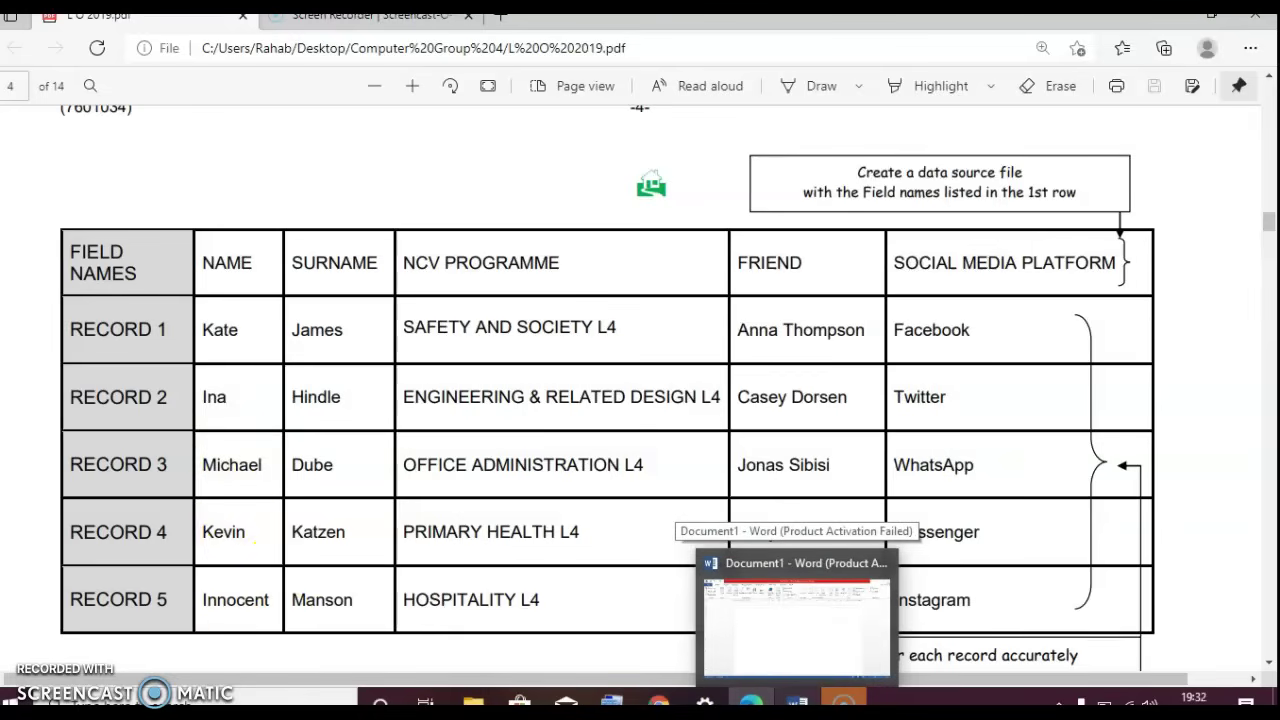
{"action": "left_click", "coordinate": [797, 620]}
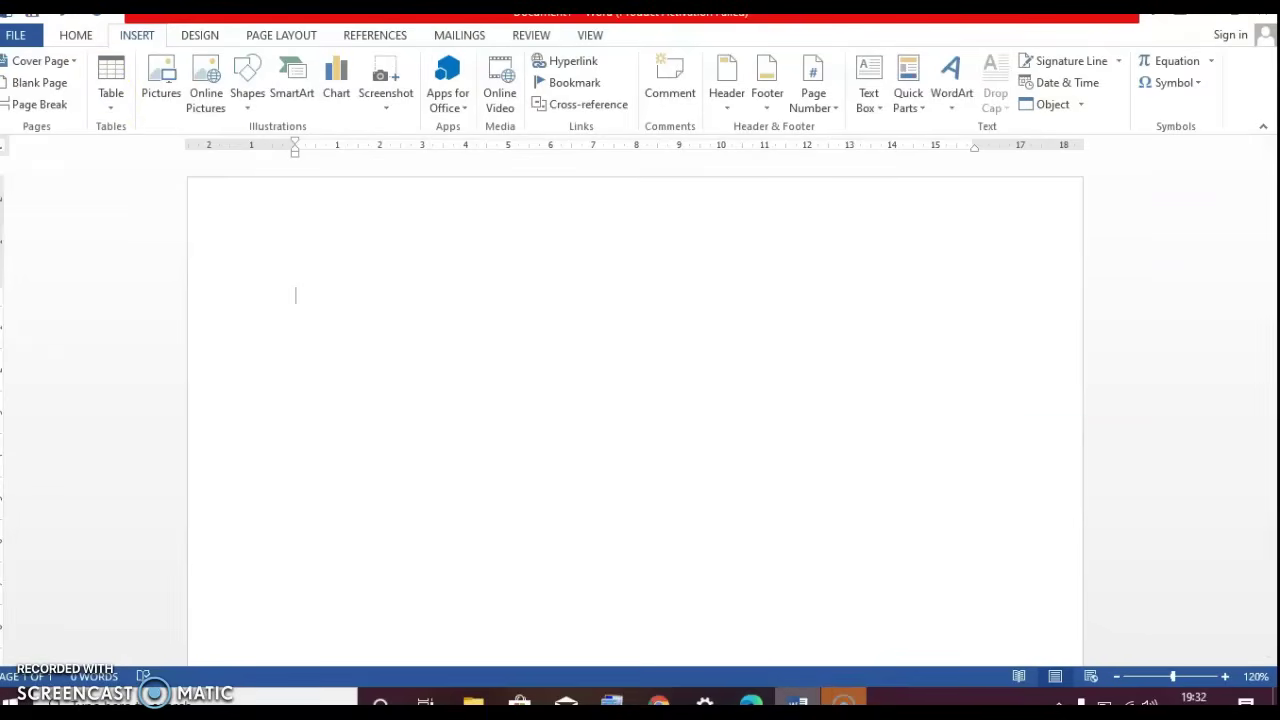
Step: Preview a 5-column, 6-row table from Word's Insert Table grid
{"action": "left_click", "coordinate": [751, 703]}
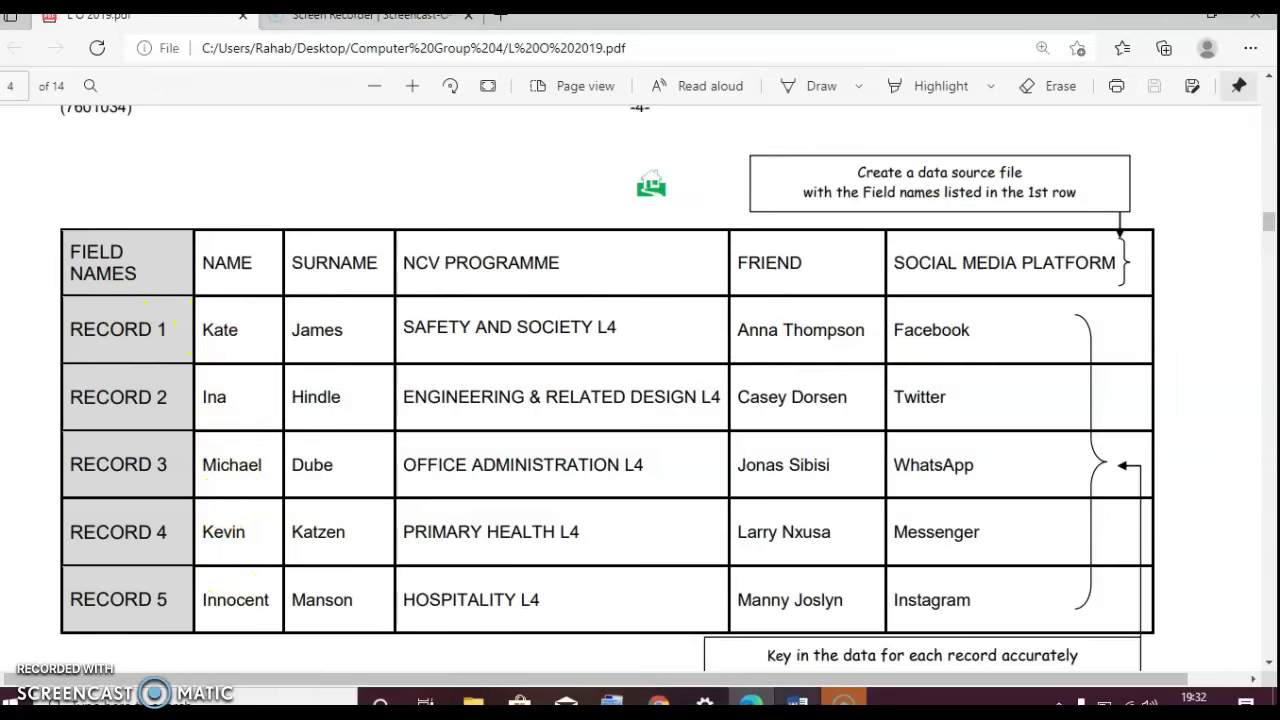
{"action": "left_click", "coordinate": [796, 703]}
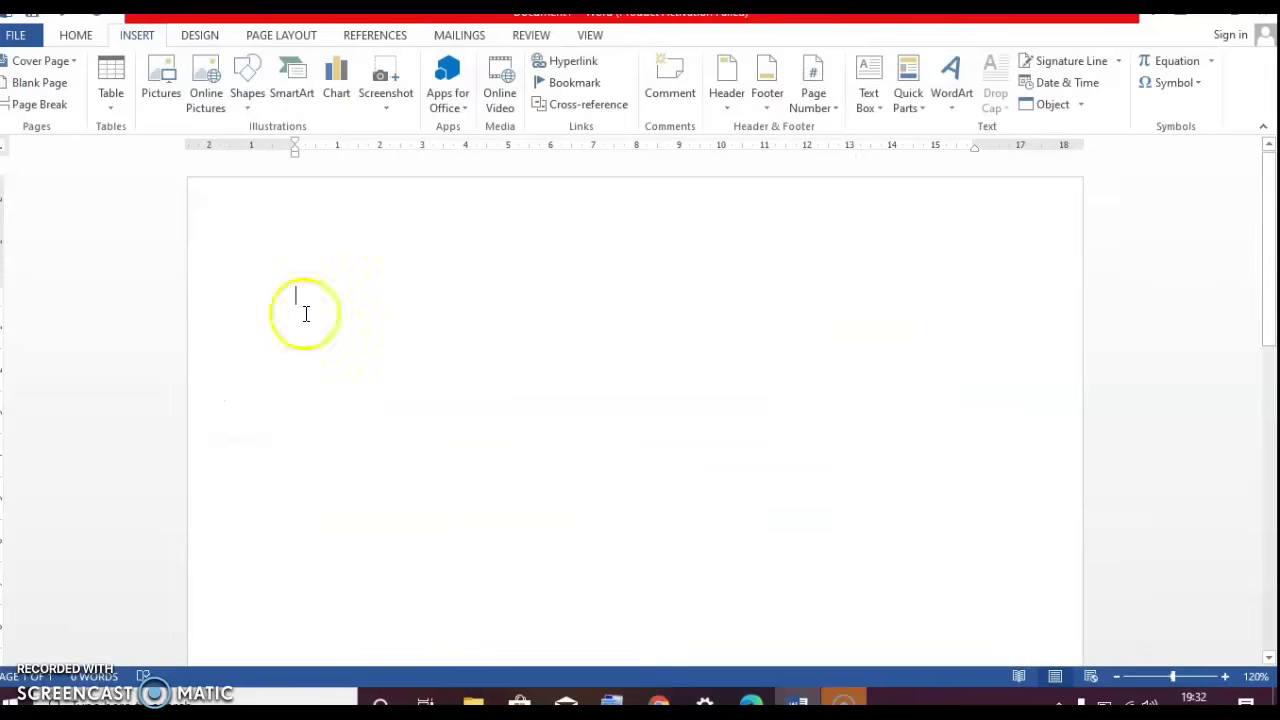
{"action": "left_click", "coordinate": [110, 105]}
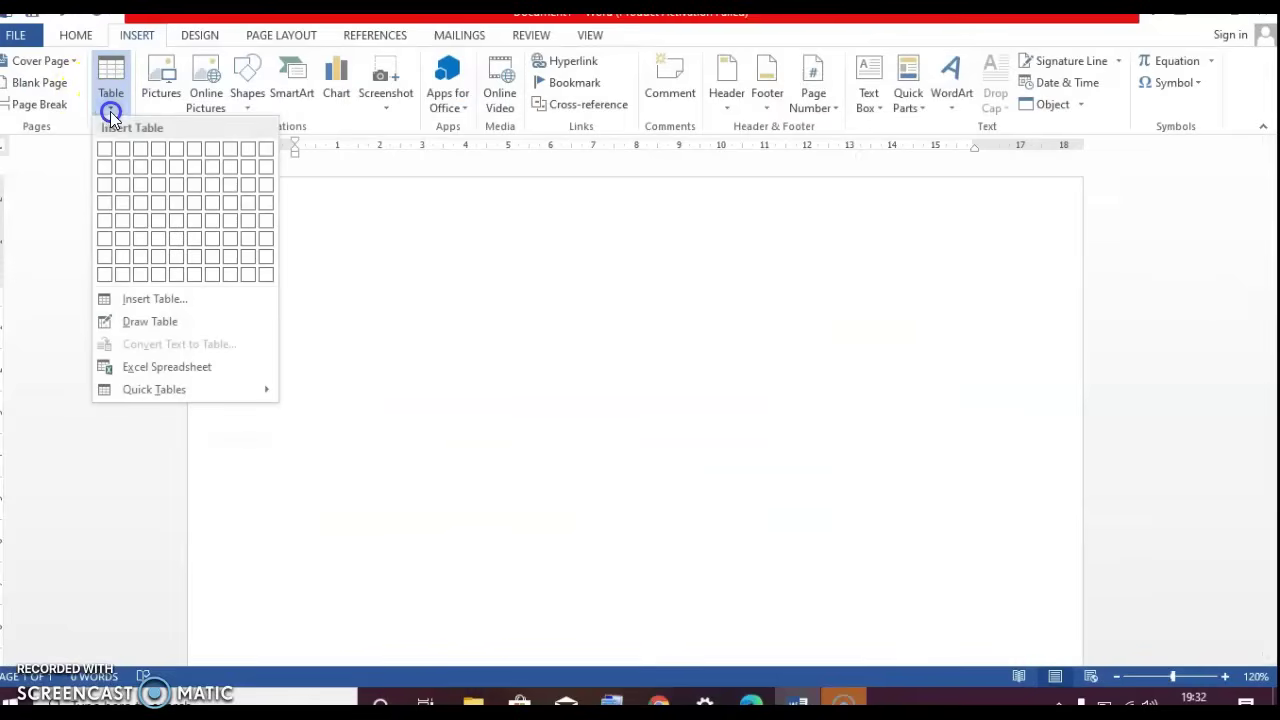
Step: Insert the 5x6 table and fill in the five field headings and recipient records
{"action": "left_click", "coordinate": [180, 247]}
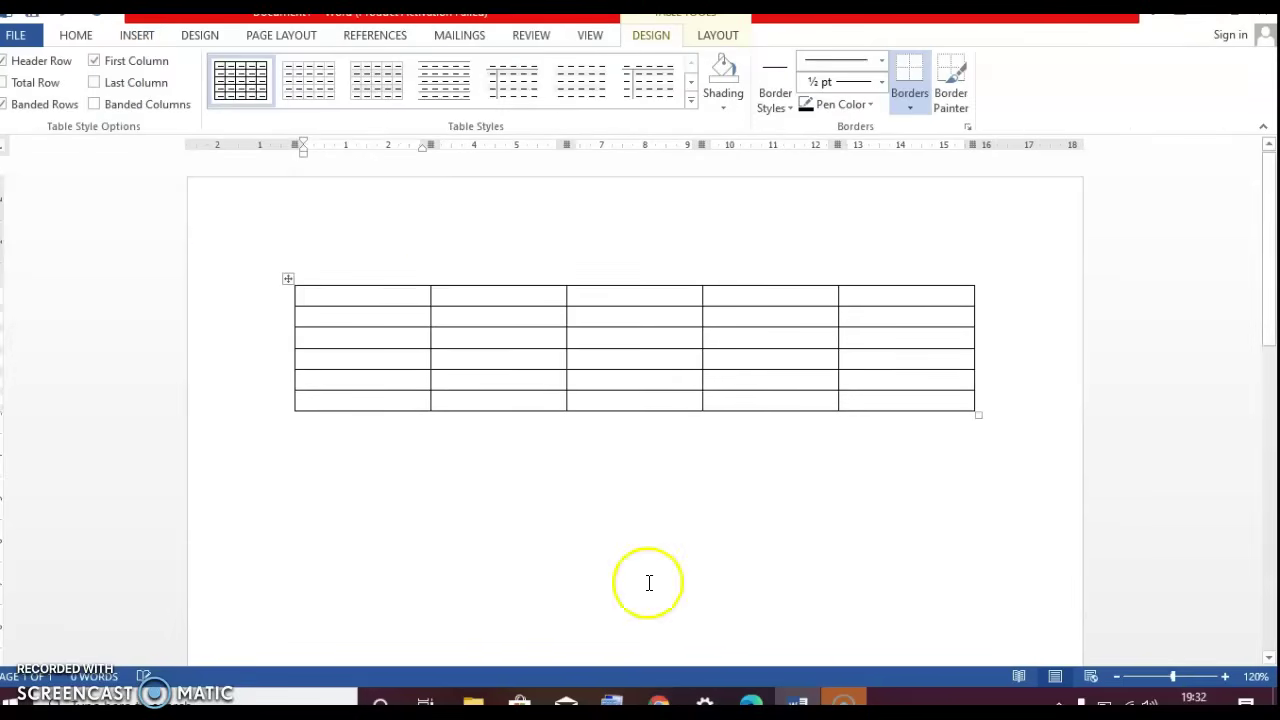
{"action": "left_click", "coordinate": [797, 703]}
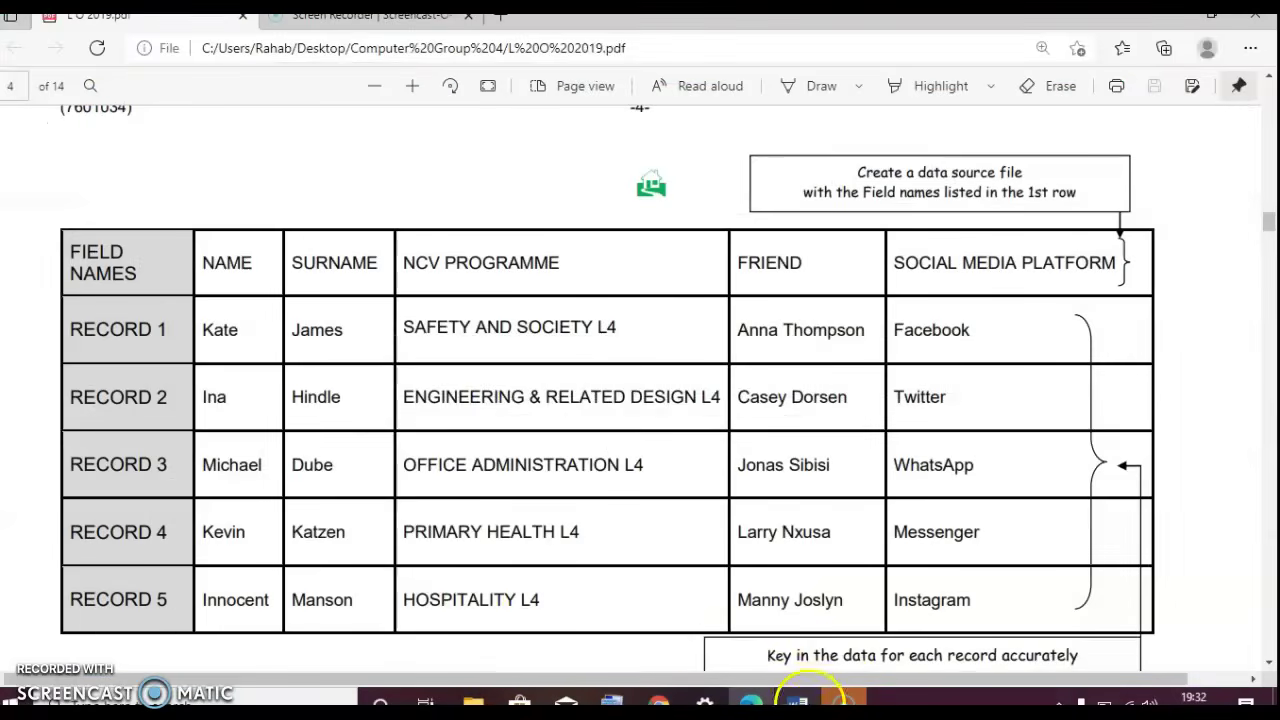
{"action": "left_click", "coordinate": [799, 700]}
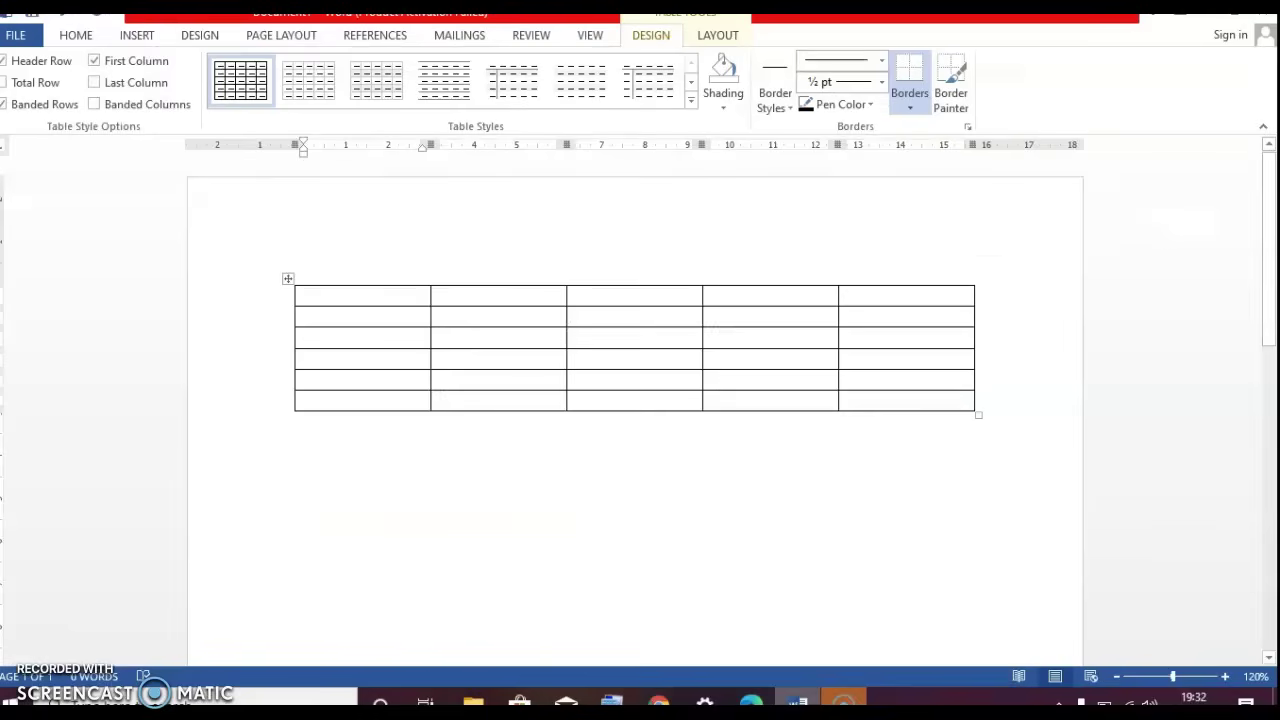
{"action": "left_click", "coordinate": [799, 700]}
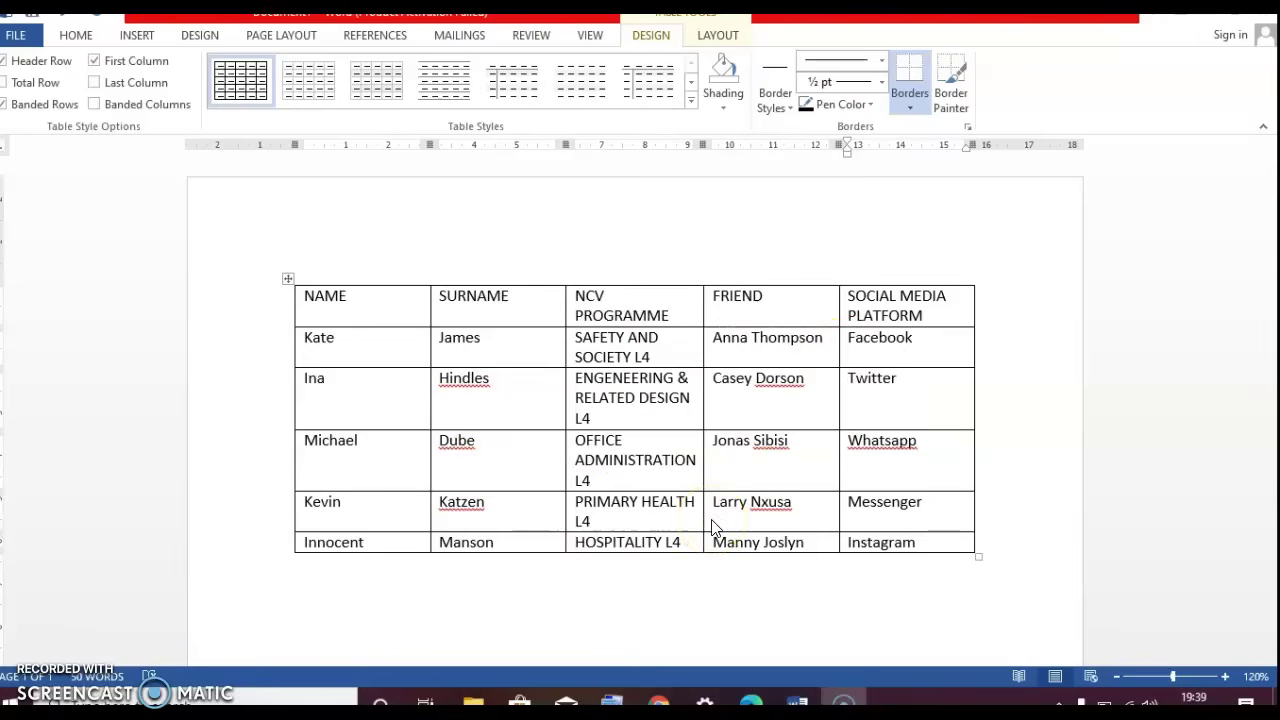
Step: Bring the L O 2019.pdf window showing Question 1 tasks 1.1 to 1.8 back in Edge
{"action": "mouse_move", "coordinate": [797, 700]}
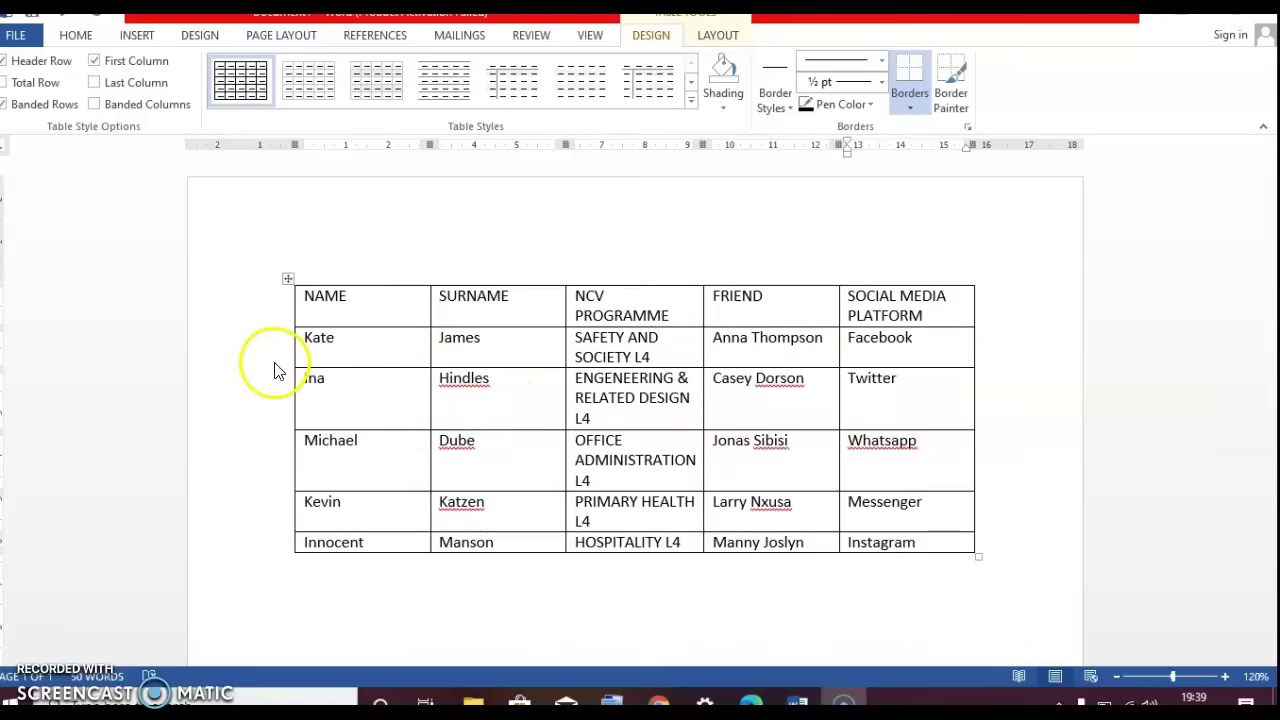
{"action": "left_click", "coordinate": [345, 278]}
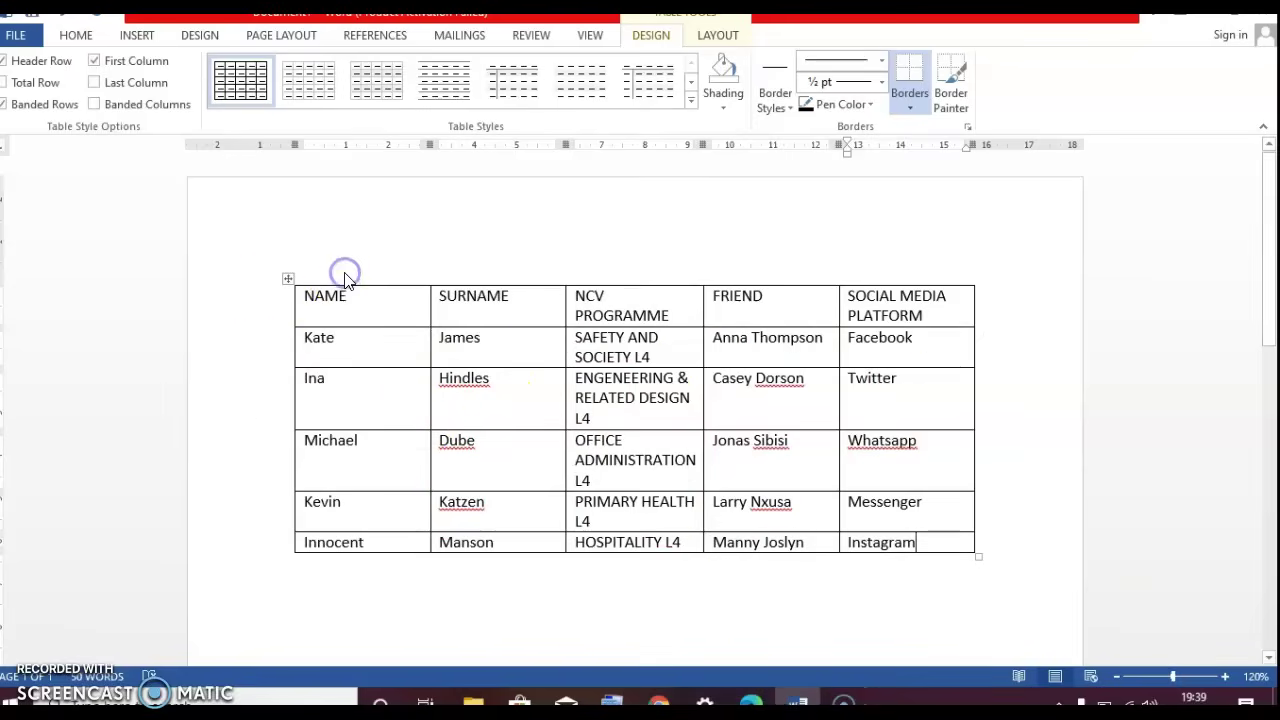
{"action": "mouse_move", "coordinate": [750, 703]}
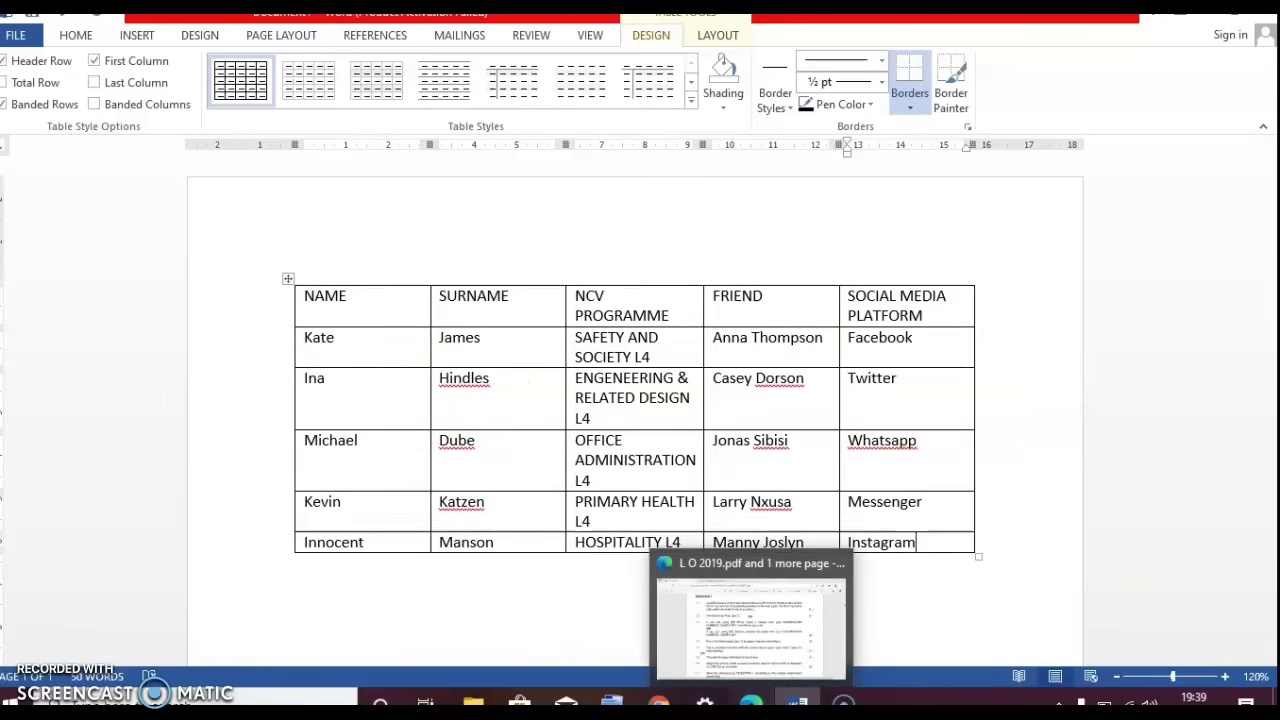
{"action": "left_click", "coordinate": [750, 615]}
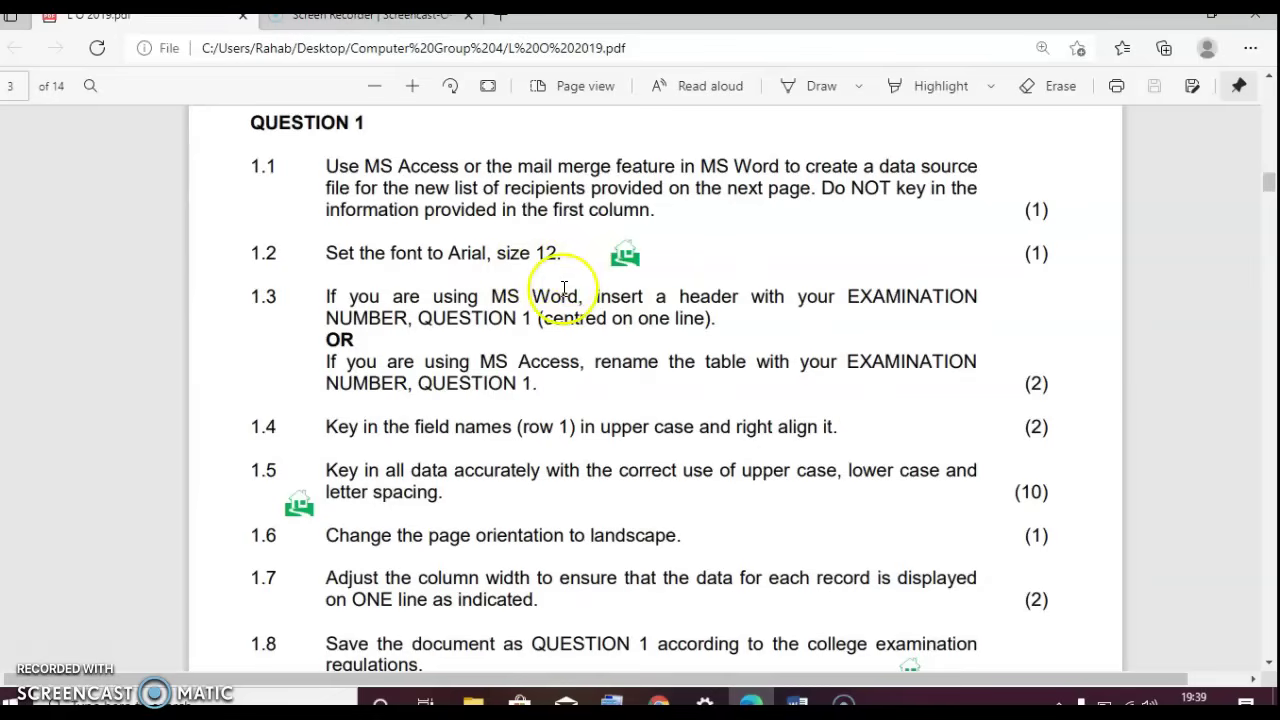
Step: Select all the document text and format it as Arial 12 pt
{"action": "left_click", "coordinate": [797, 705]}
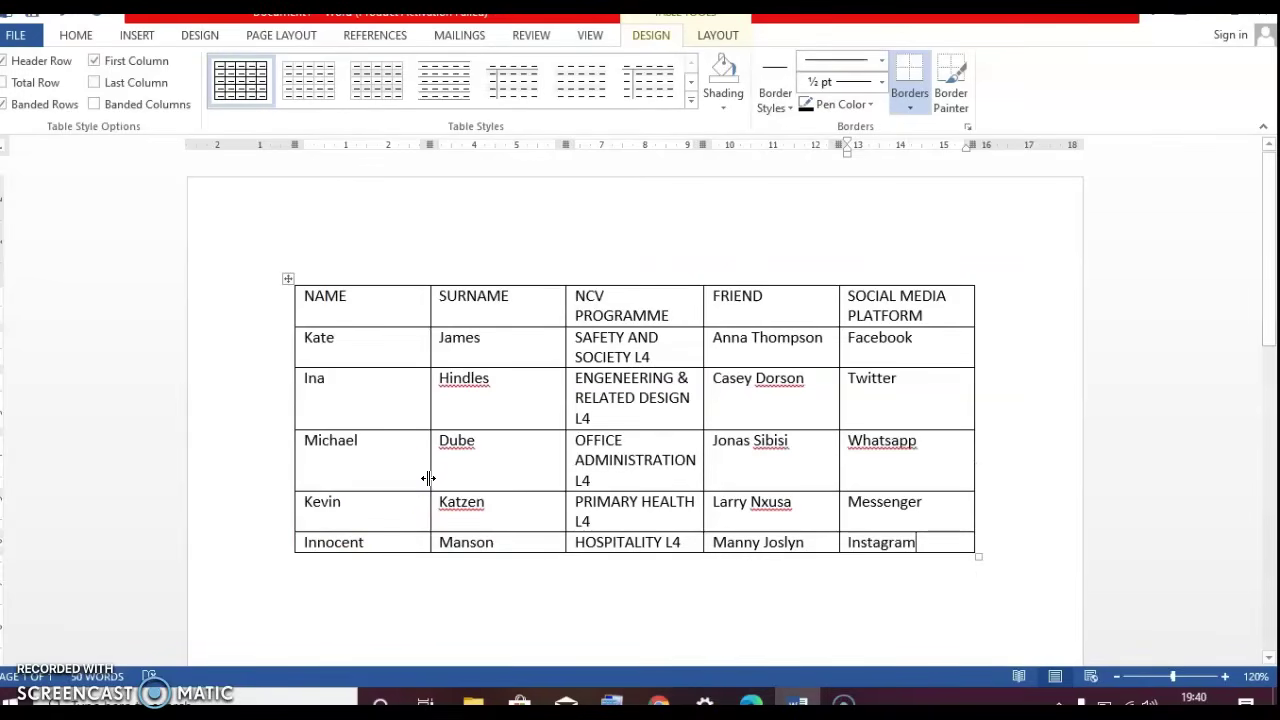
{"action": "key", "text": "ctrl+a"}
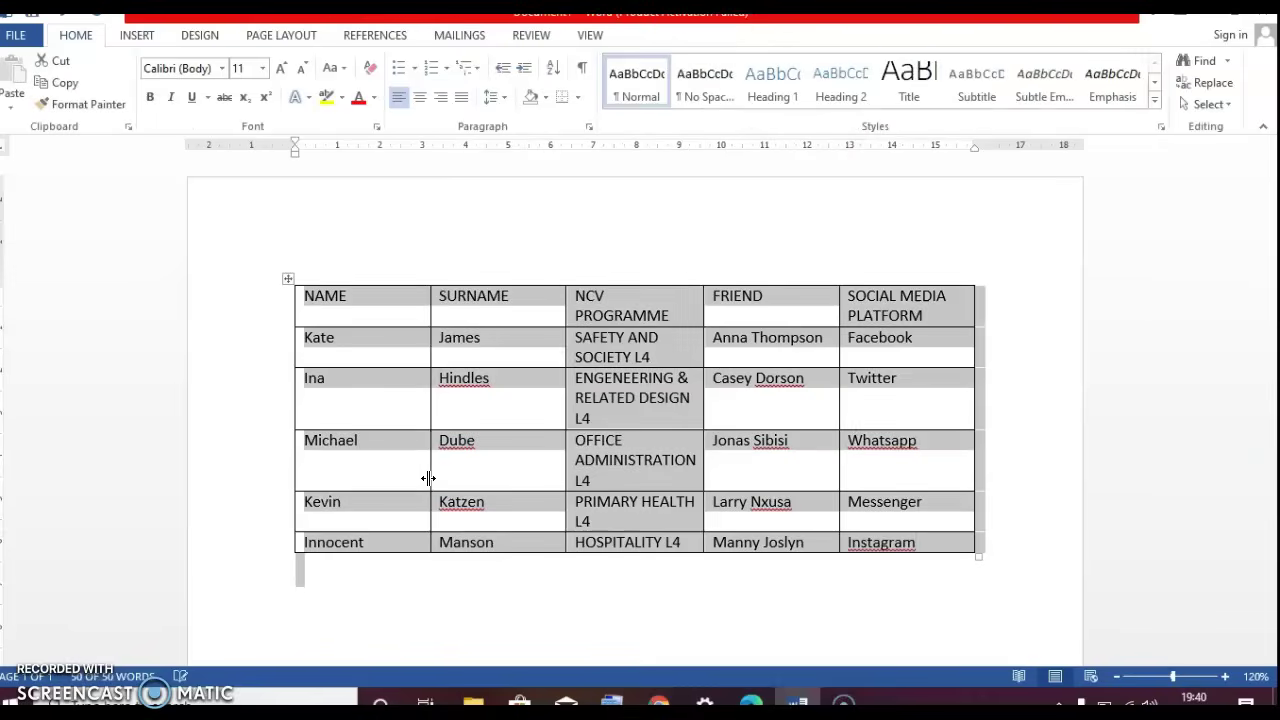
{"action": "left_click", "coordinate": [222, 69]}
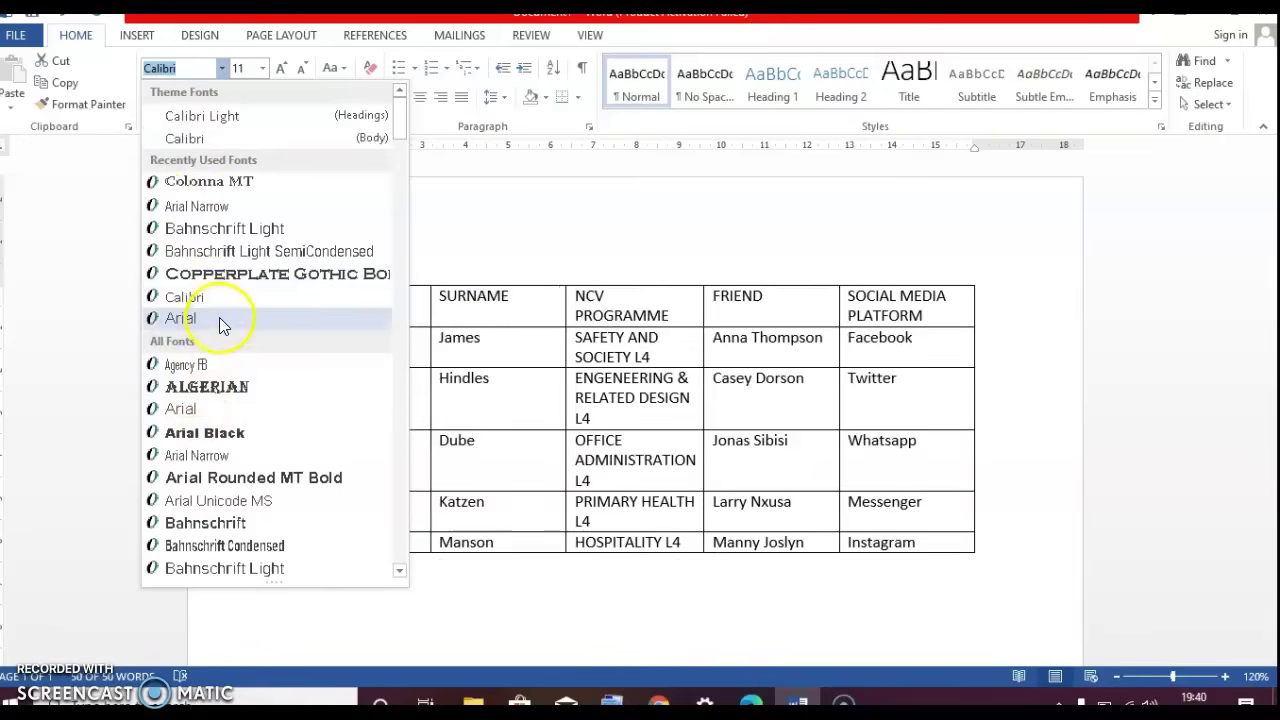
{"action": "left_click", "coordinate": [220, 322]}
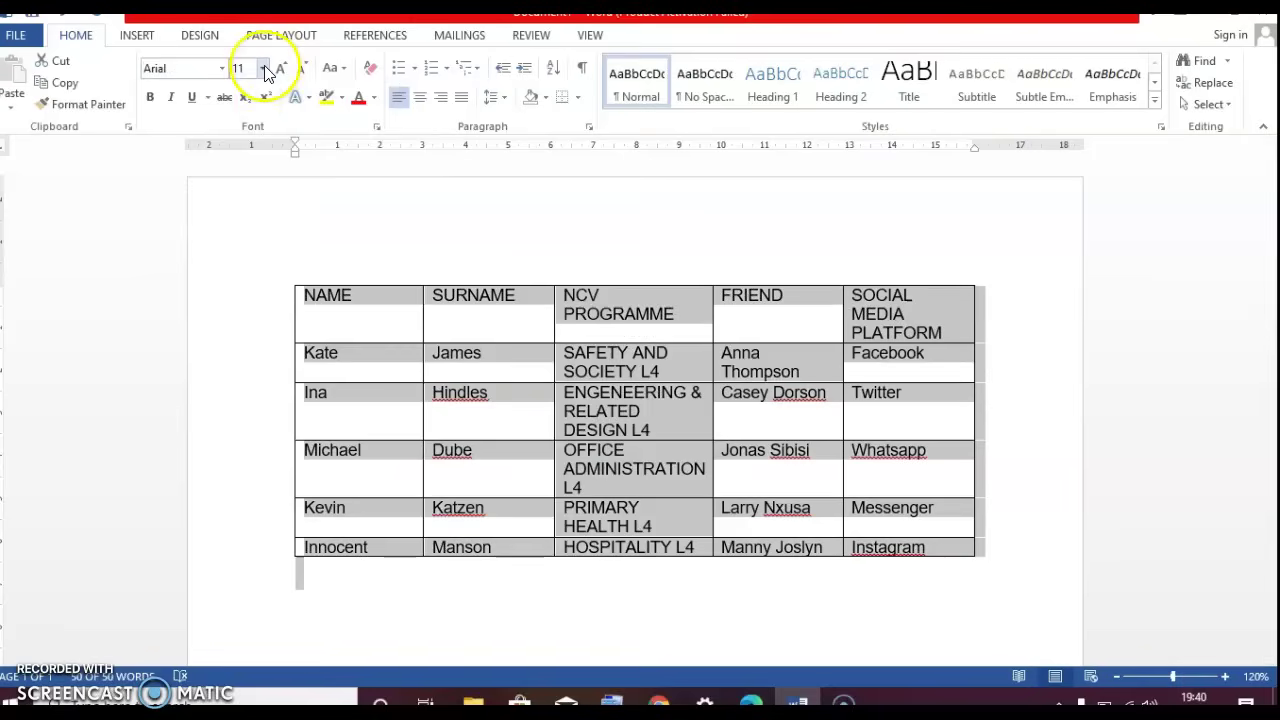
{"action": "left_click", "coordinate": [264, 68]}
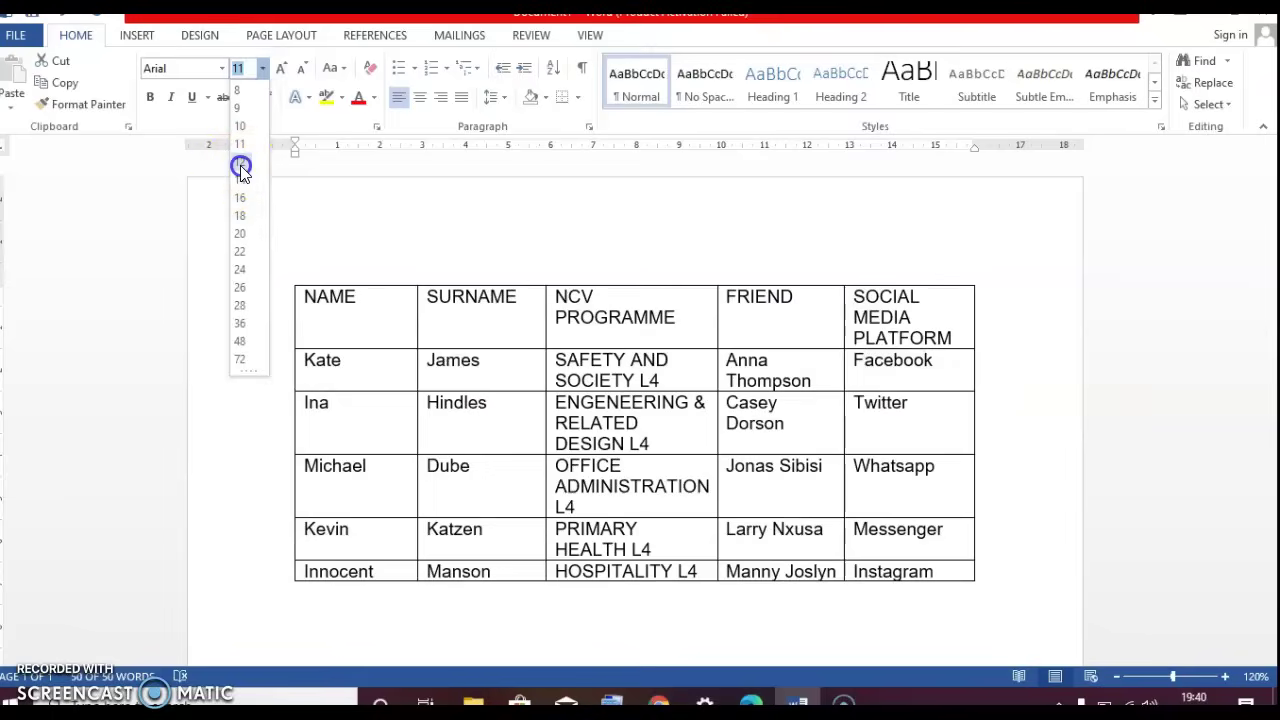
{"action": "left_click", "coordinate": [240, 162]}
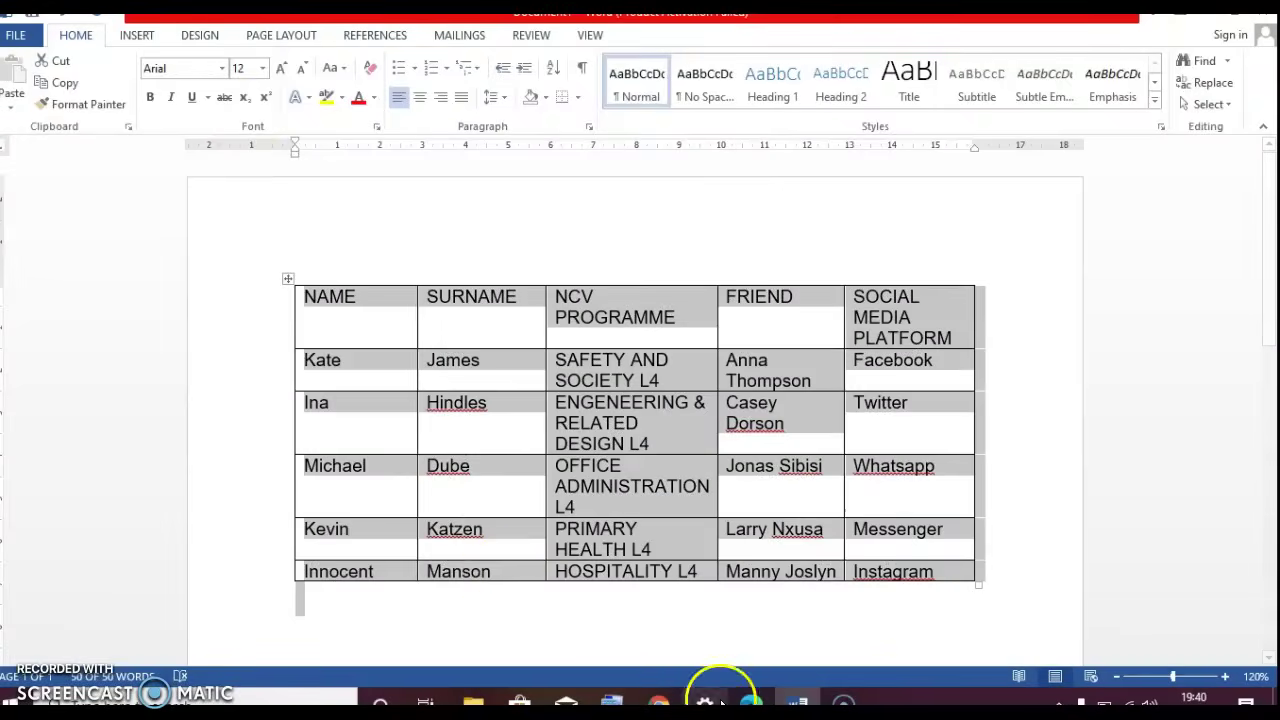
{"action": "left_click", "coordinate": [751, 705]}
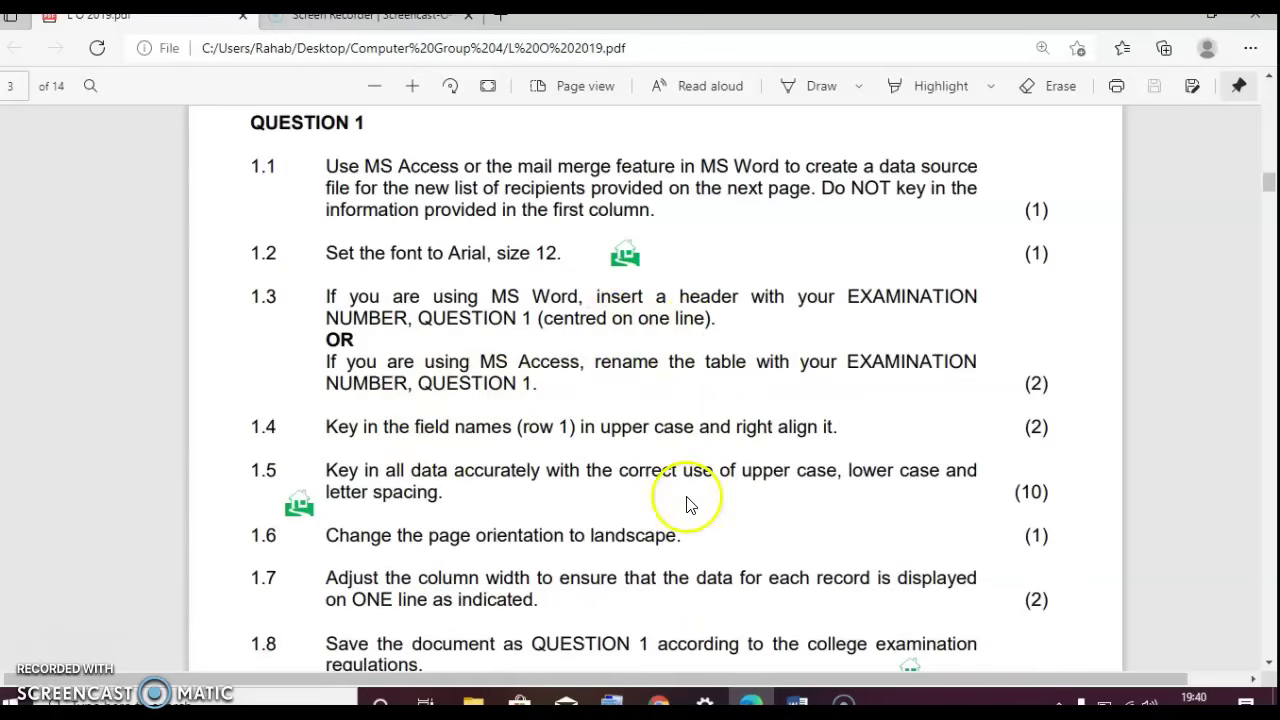
Step: Insert the Blank built-in header with its [Type here] placeholder
{"action": "left_click", "coordinate": [797, 703]}
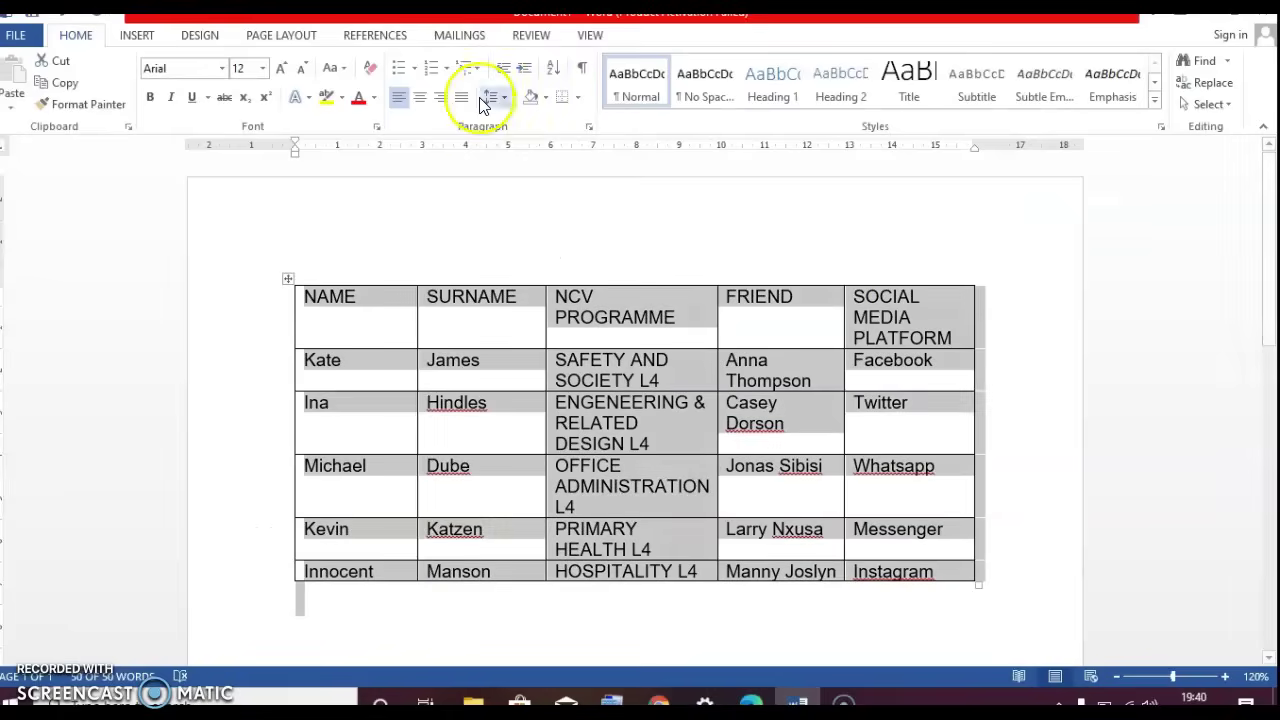
{"action": "left_click", "coordinate": [143, 35]}
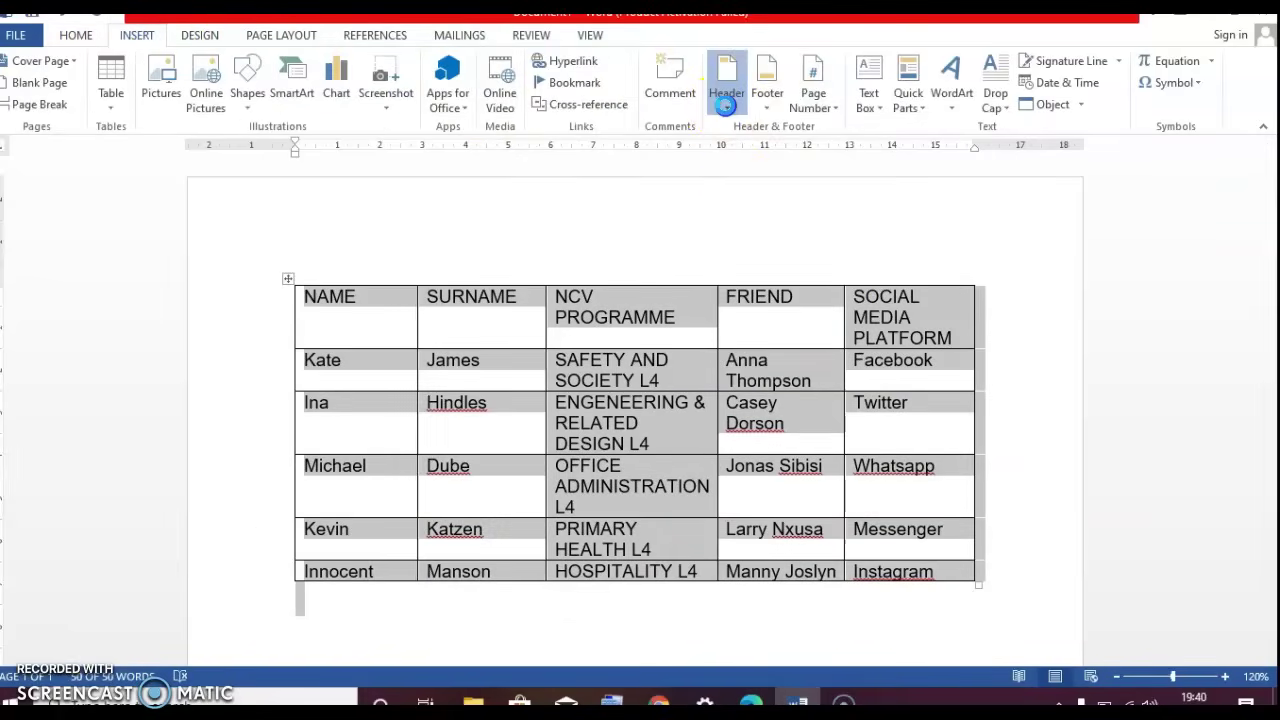
{"action": "left_click", "coordinate": [726, 100]}
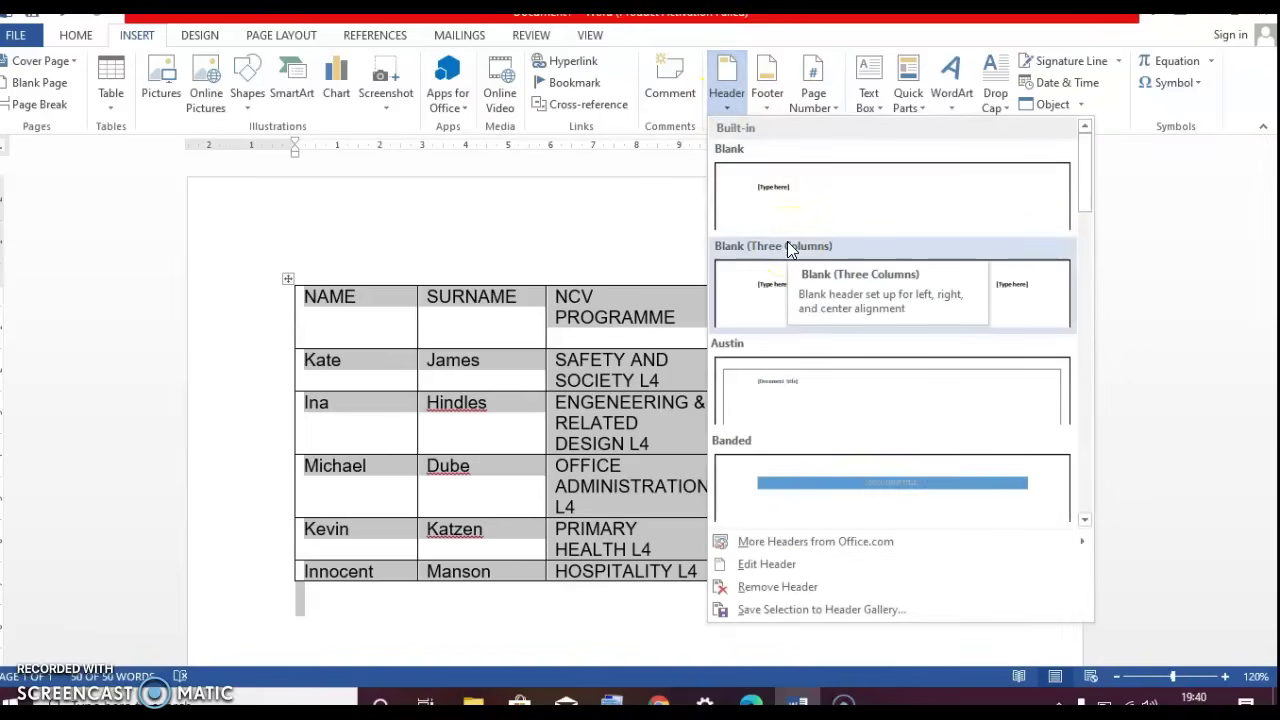
{"action": "left_click", "coordinate": [856, 211]}
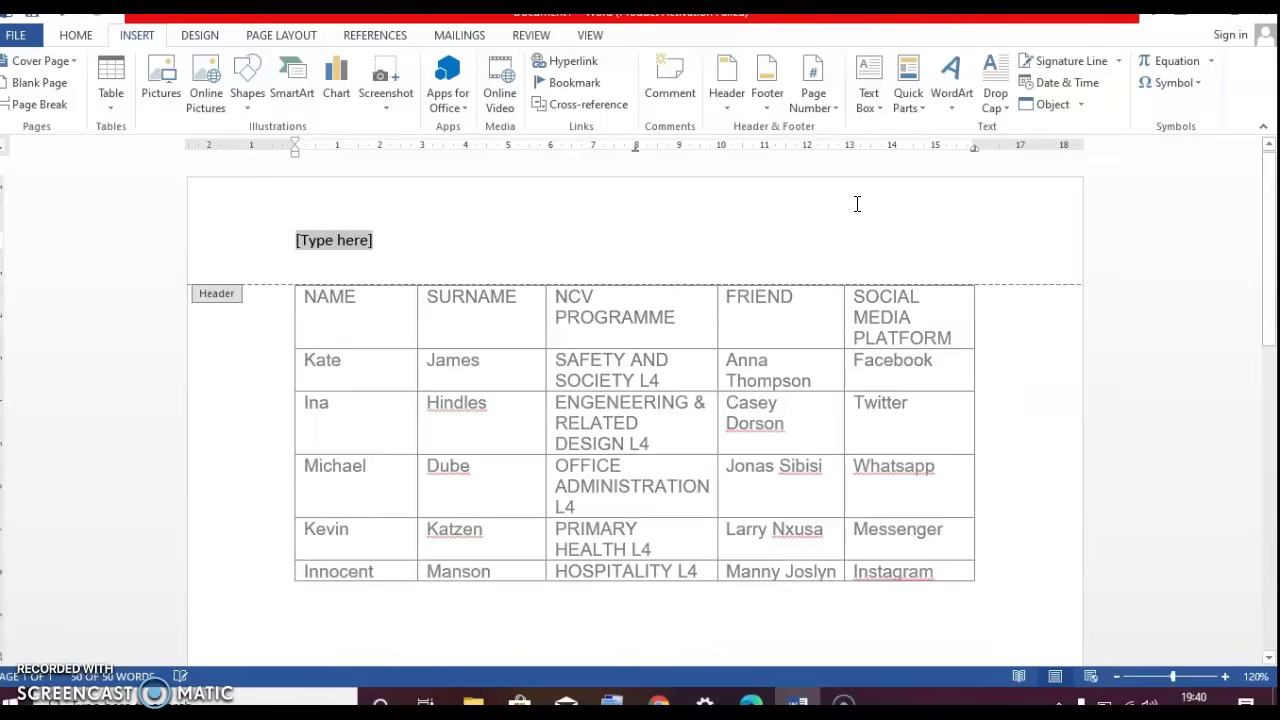
{"action": "left_click", "coordinate": [262, 285]}
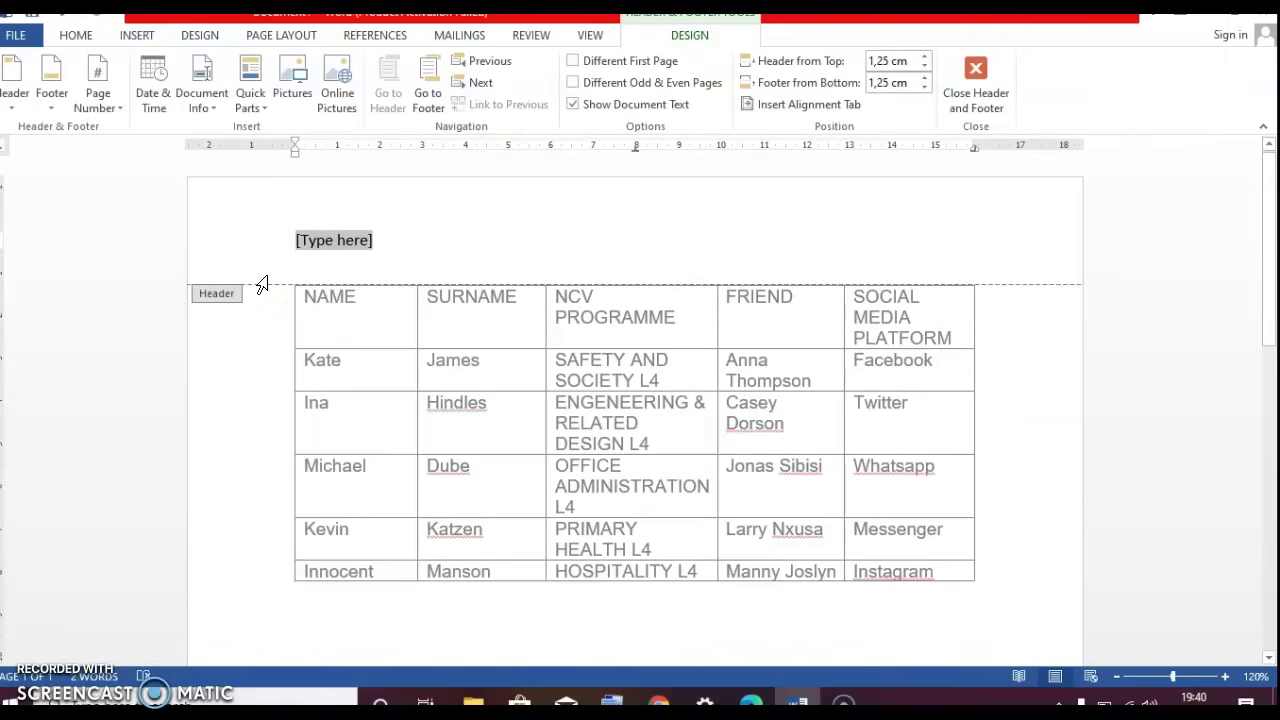
Step: Type the candidate's name and 'Question 1' into the header, centred and bold
{"action": "type", "text": "Rahab T Kgasibe Question 1"}
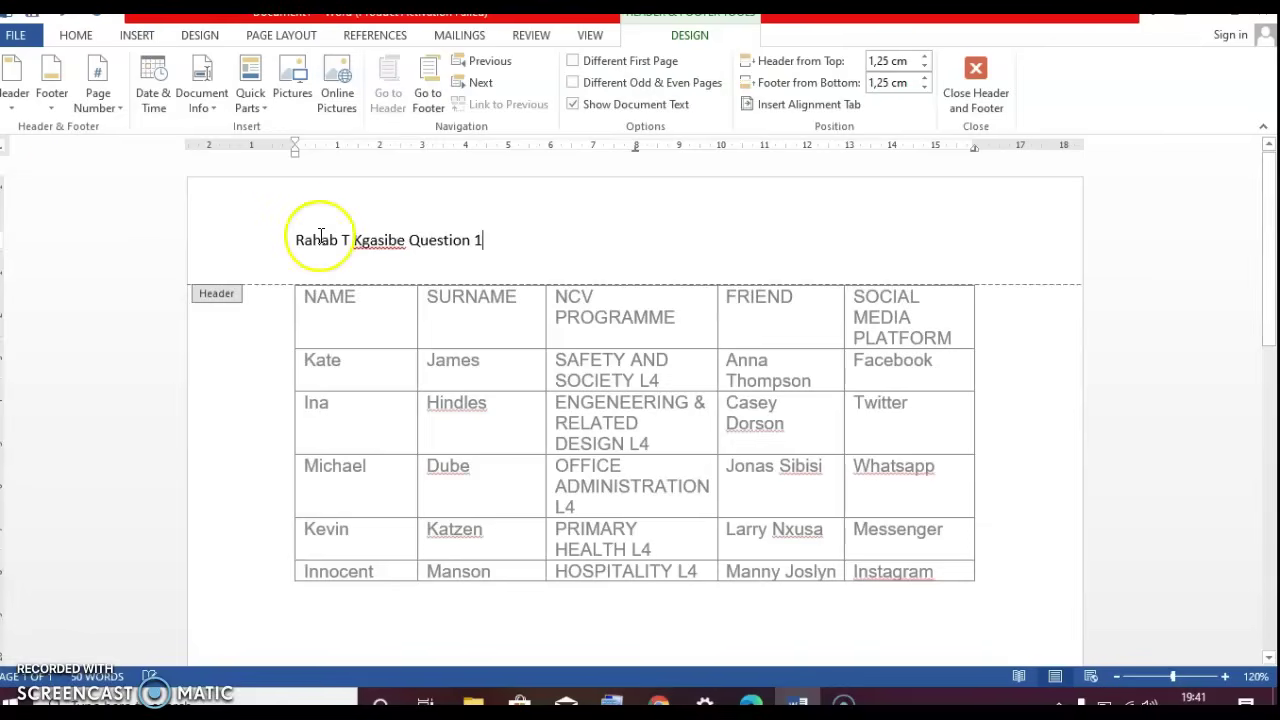
{"action": "left_click_drag", "start_coordinate": [294, 240], "coordinate": [471, 242]}
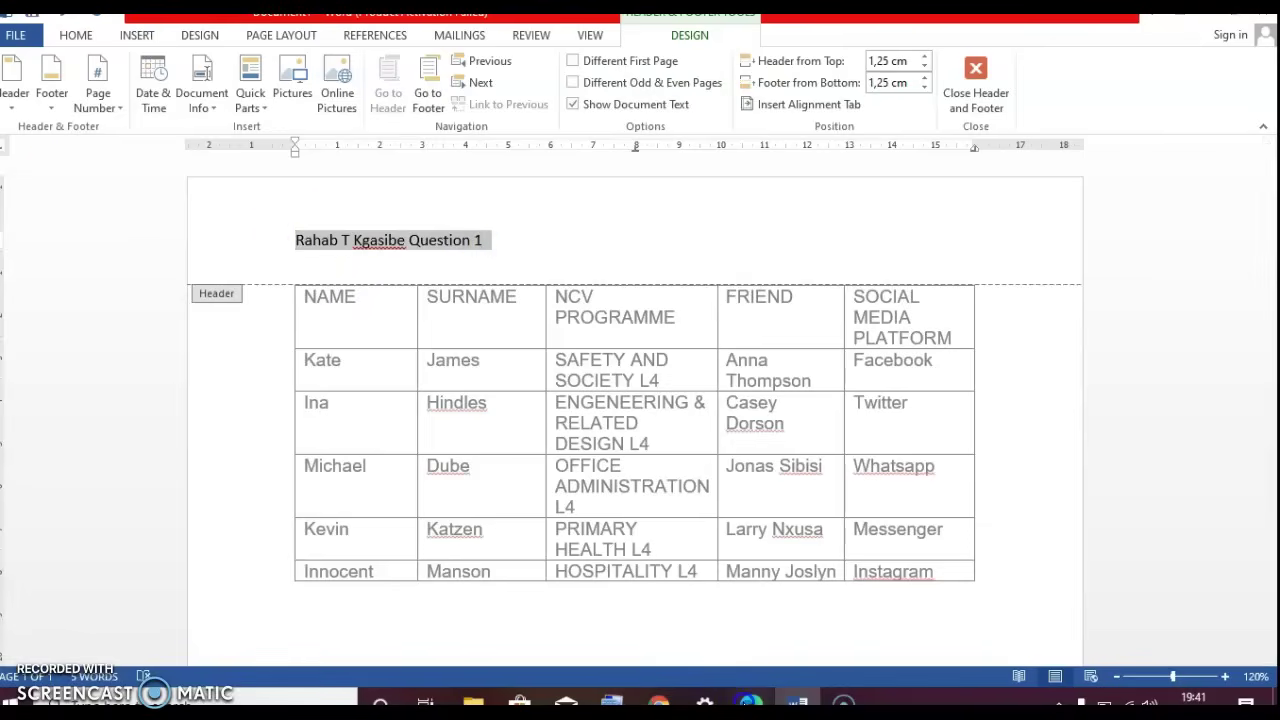
{"action": "left_click", "coordinate": [748, 703]}
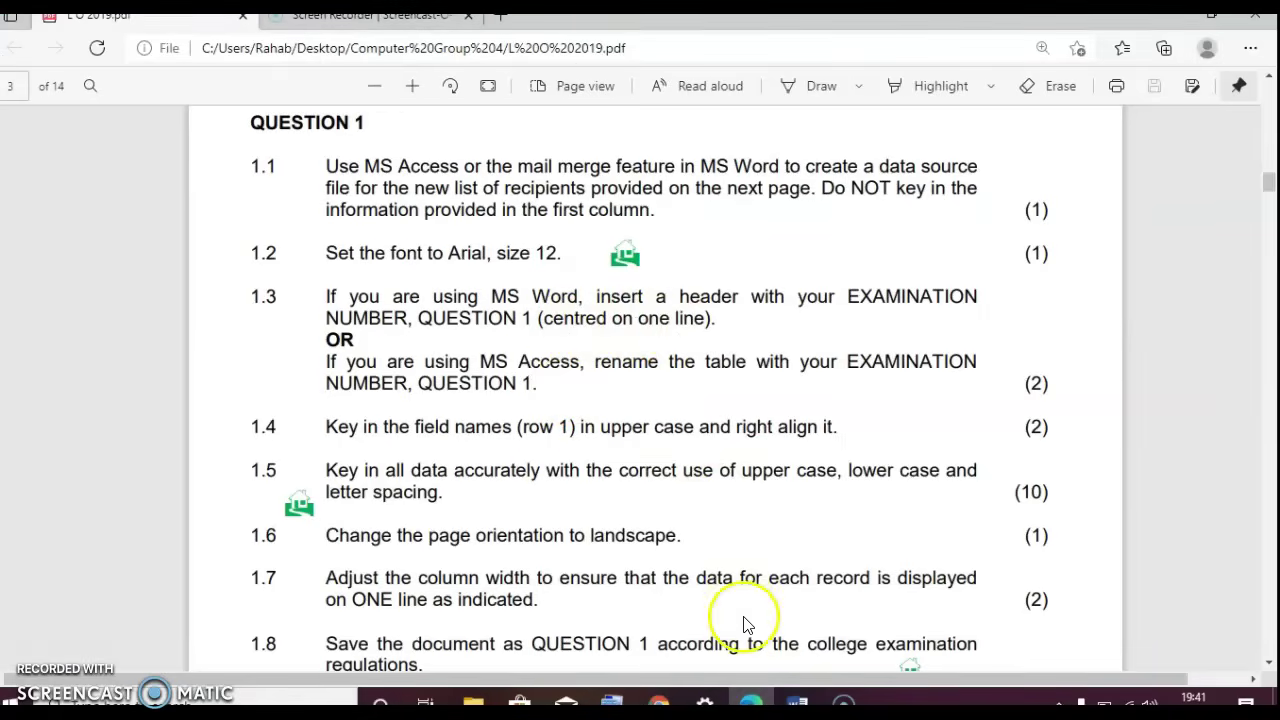
{"action": "left_click", "coordinate": [797, 703]}
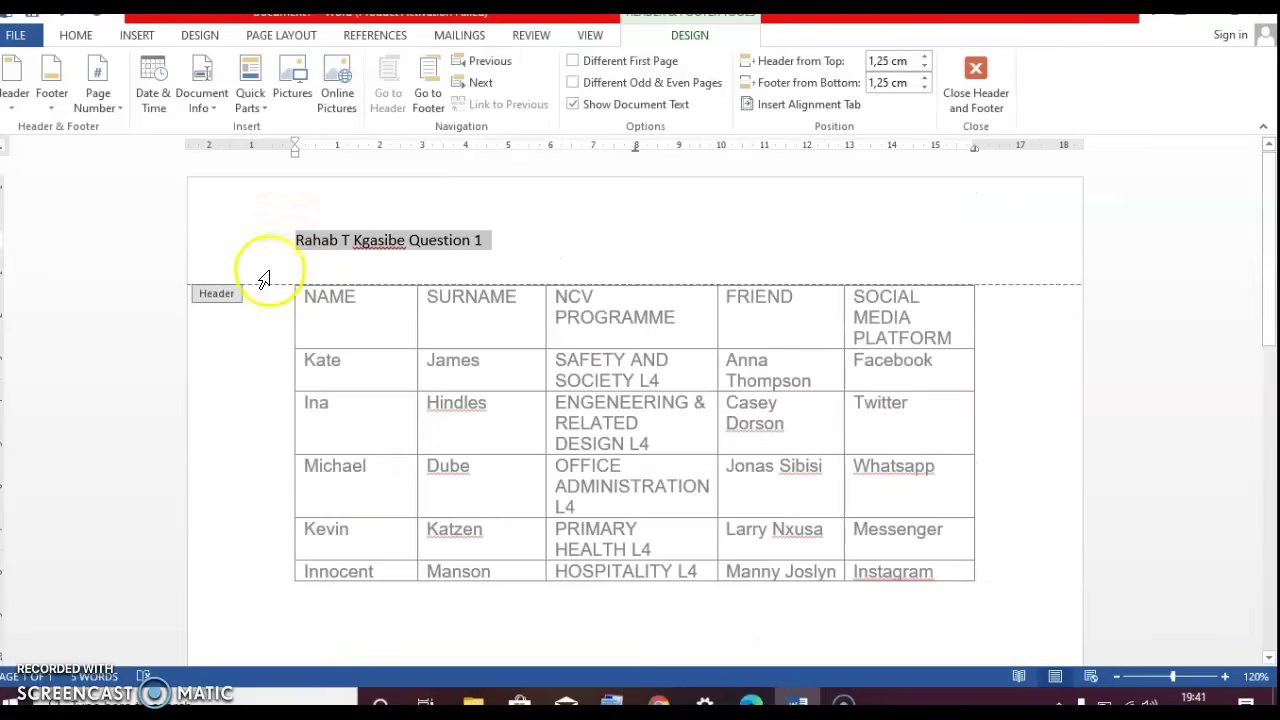
{"action": "left_click", "coordinate": [74, 35]}
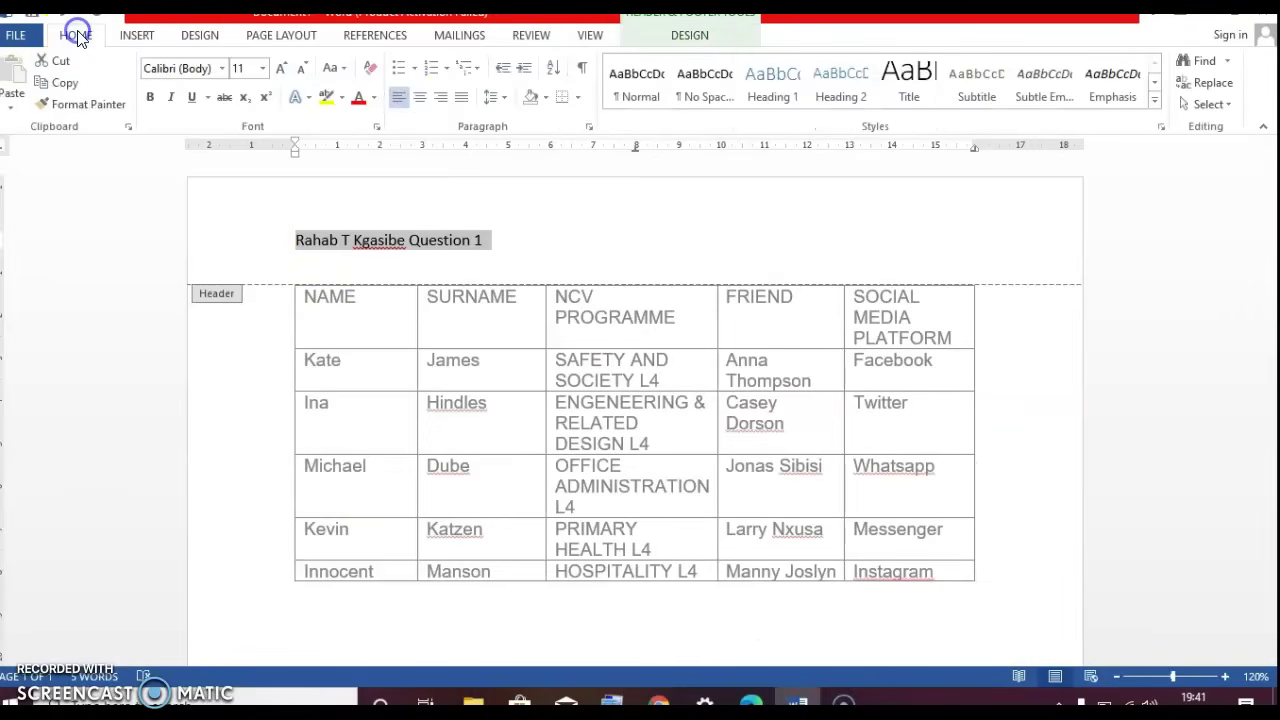
{"action": "left_click", "coordinate": [419, 104]}
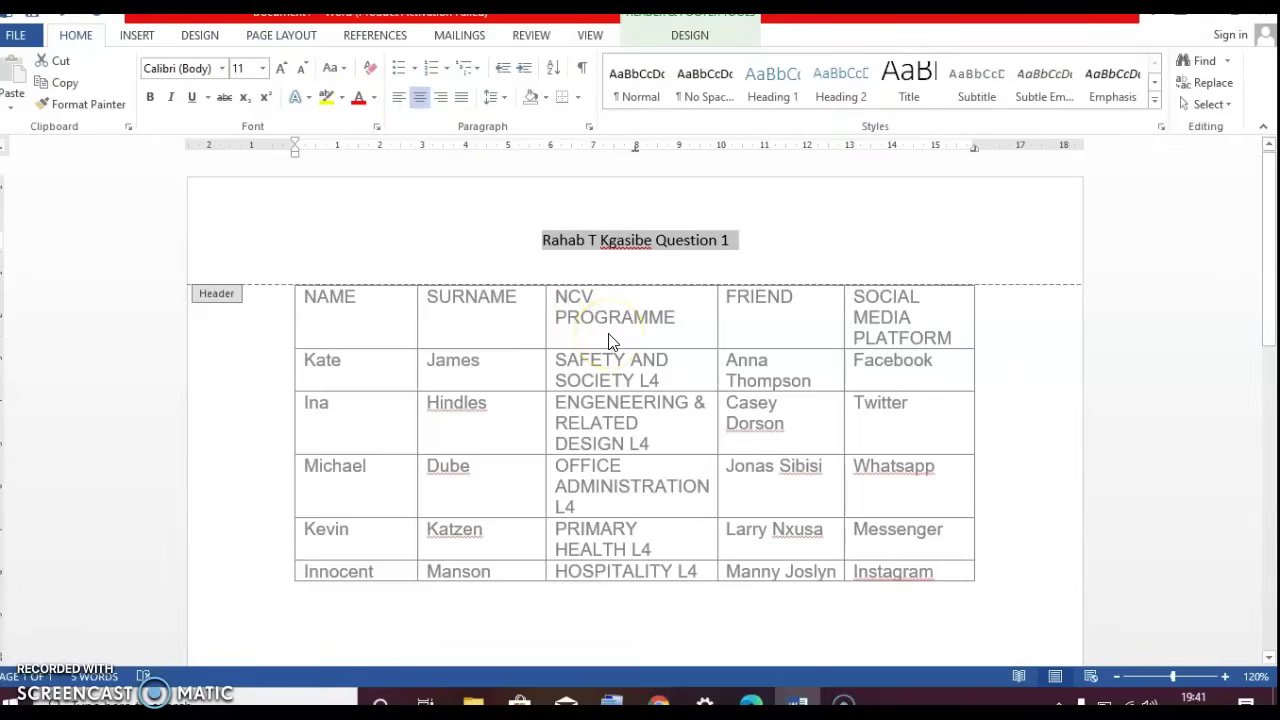
{"action": "left_click", "coordinate": [150, 97]}
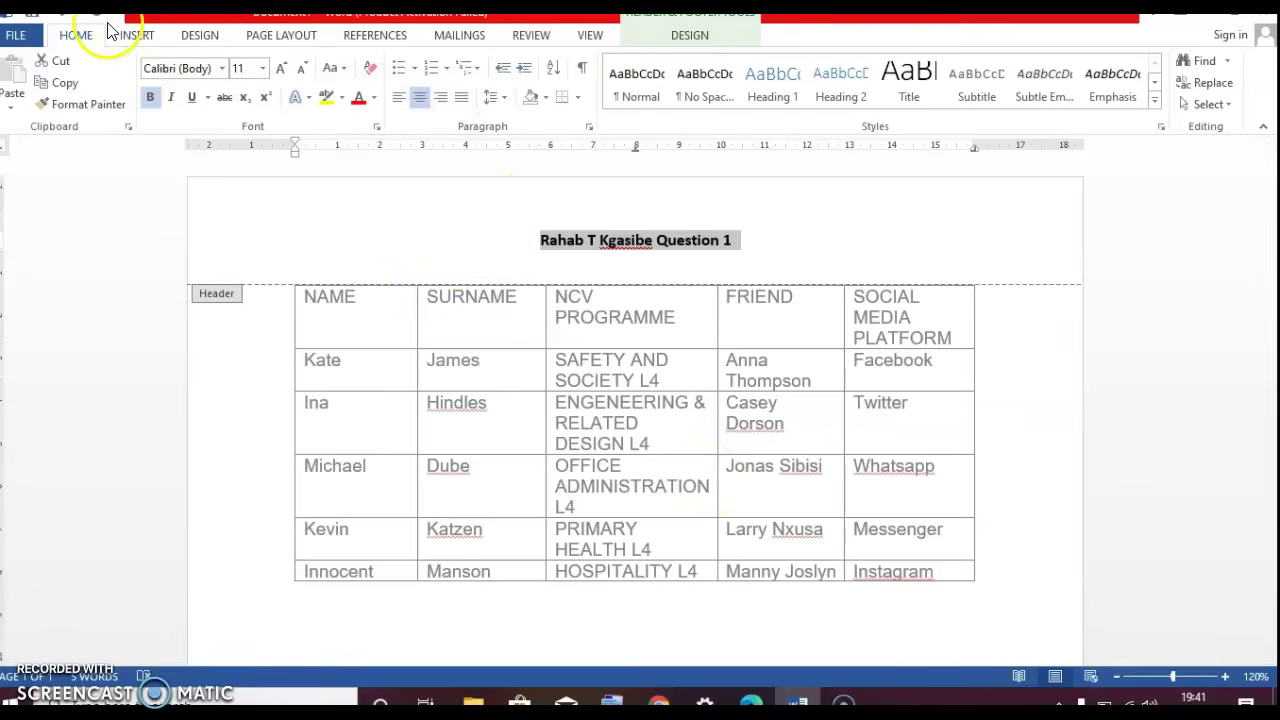
{"action": "left_click", "coordinate": [140, 36]}
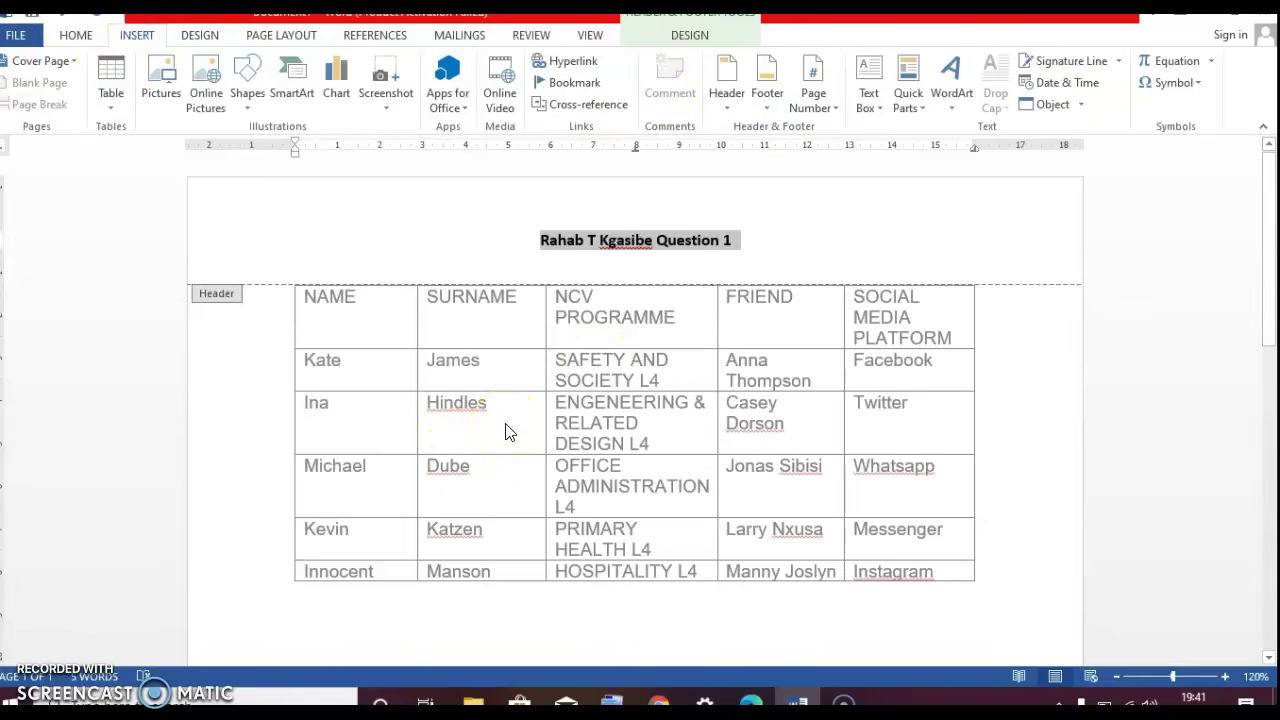
{"action": "left_click", "coordinate": [590, 432]}
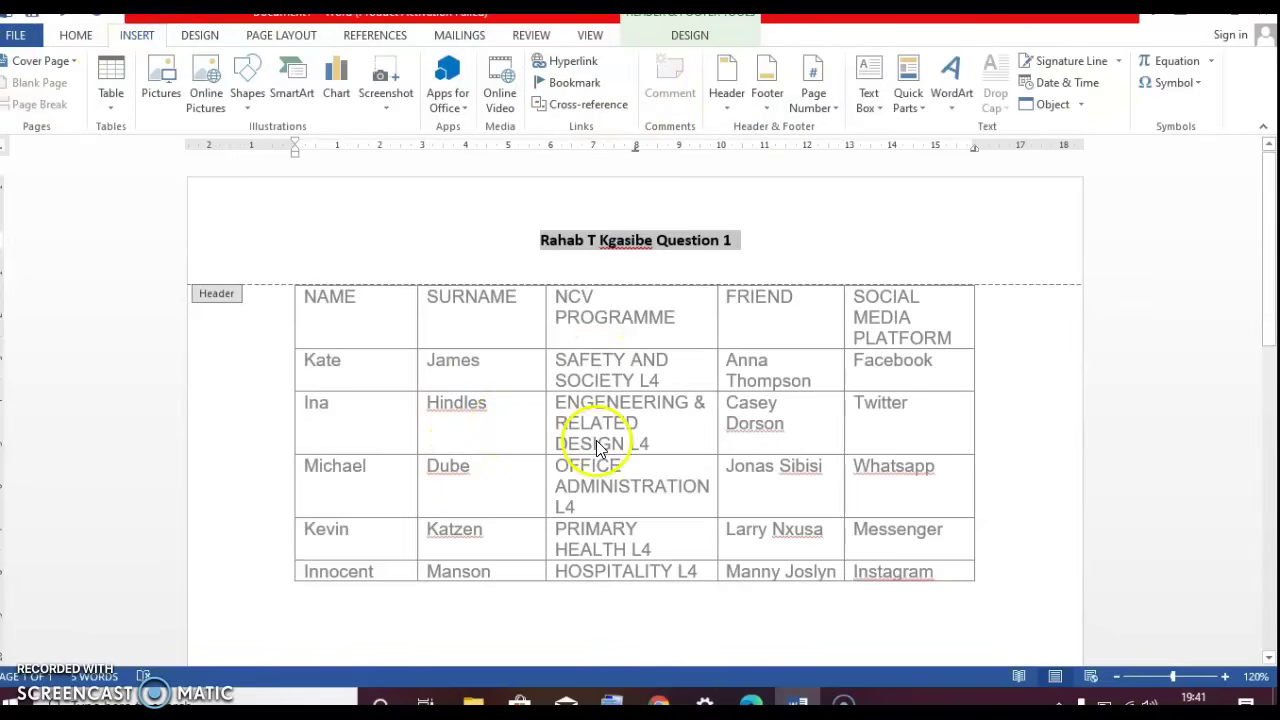
Step: Leave the header and select the table's first row of field names
{"action": "double_click", "coordinate": [597, 447]}
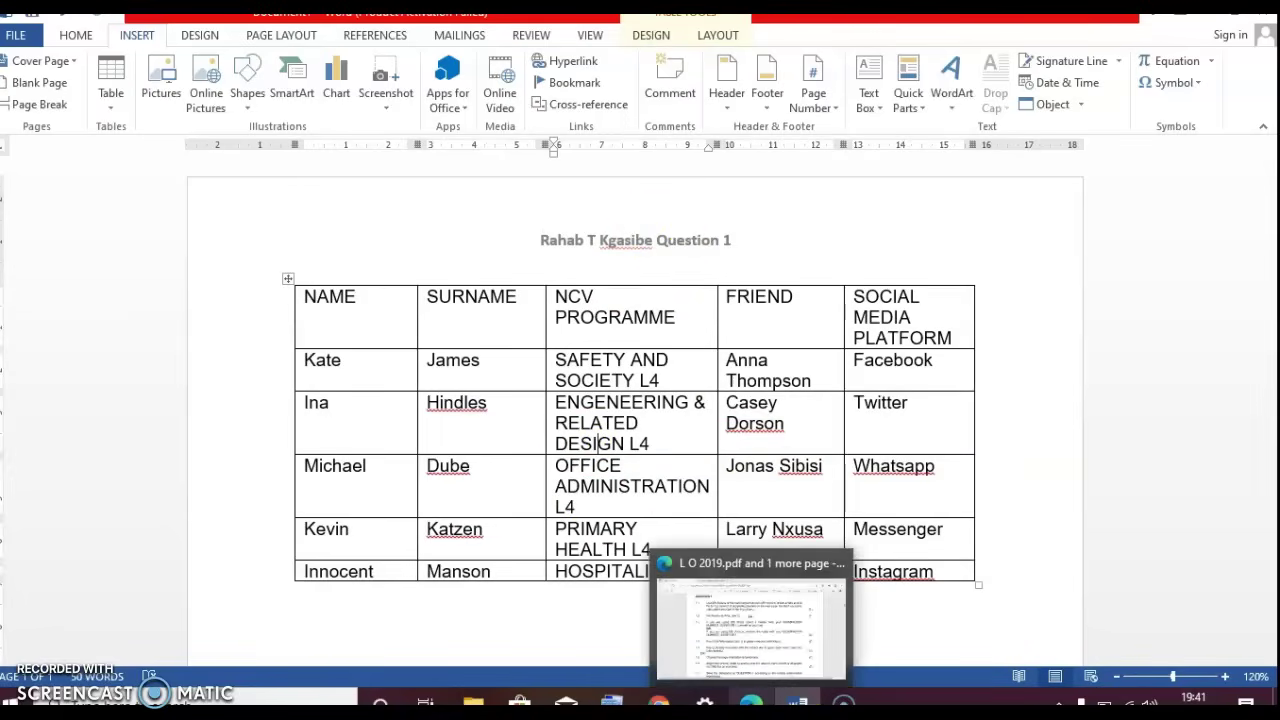
{"action": "left_click", "coordinate": [750, 705]}
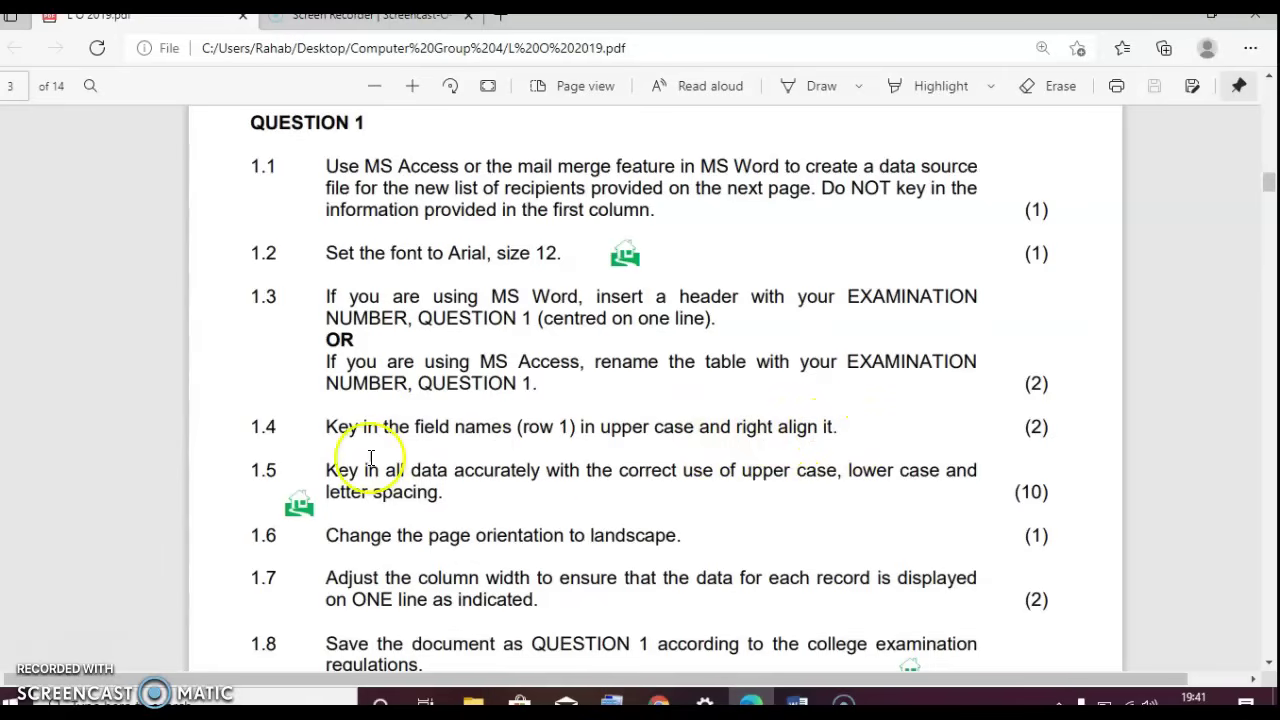
{"action": "key", "text": "alt+Tab"}
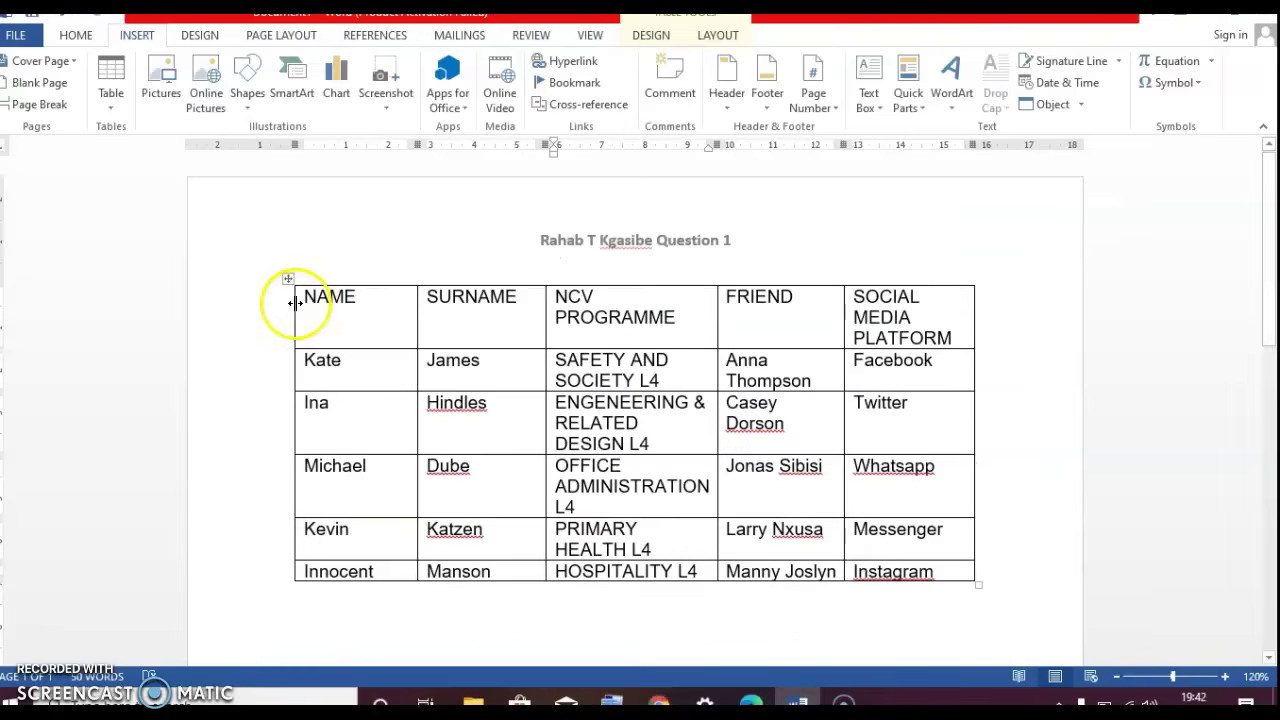
{"action": "left_click_drag", "start_coordinate": [297, 309], "coordinate": [778, 347]}
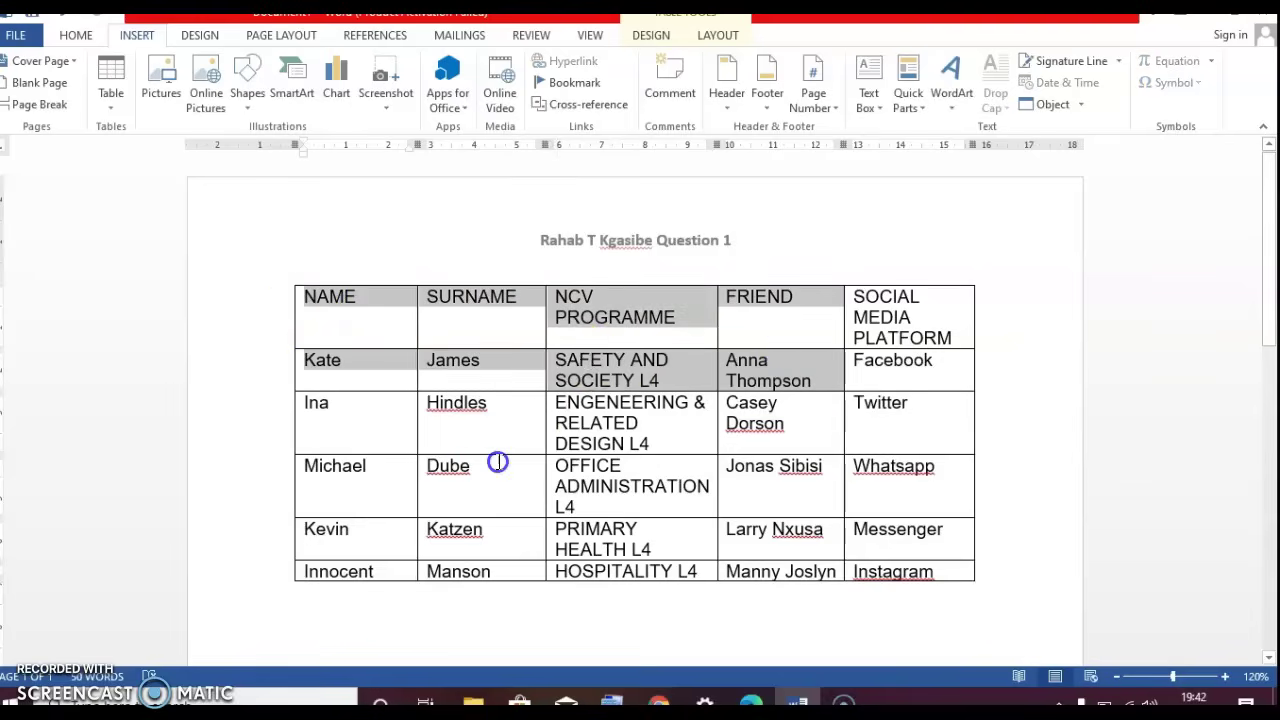
{"action": "left_click", "coordinate": [300, 305]}
{"action": "left_click_drag", "start_coordinate": [298, 309], "coordinate": [890, 333]}
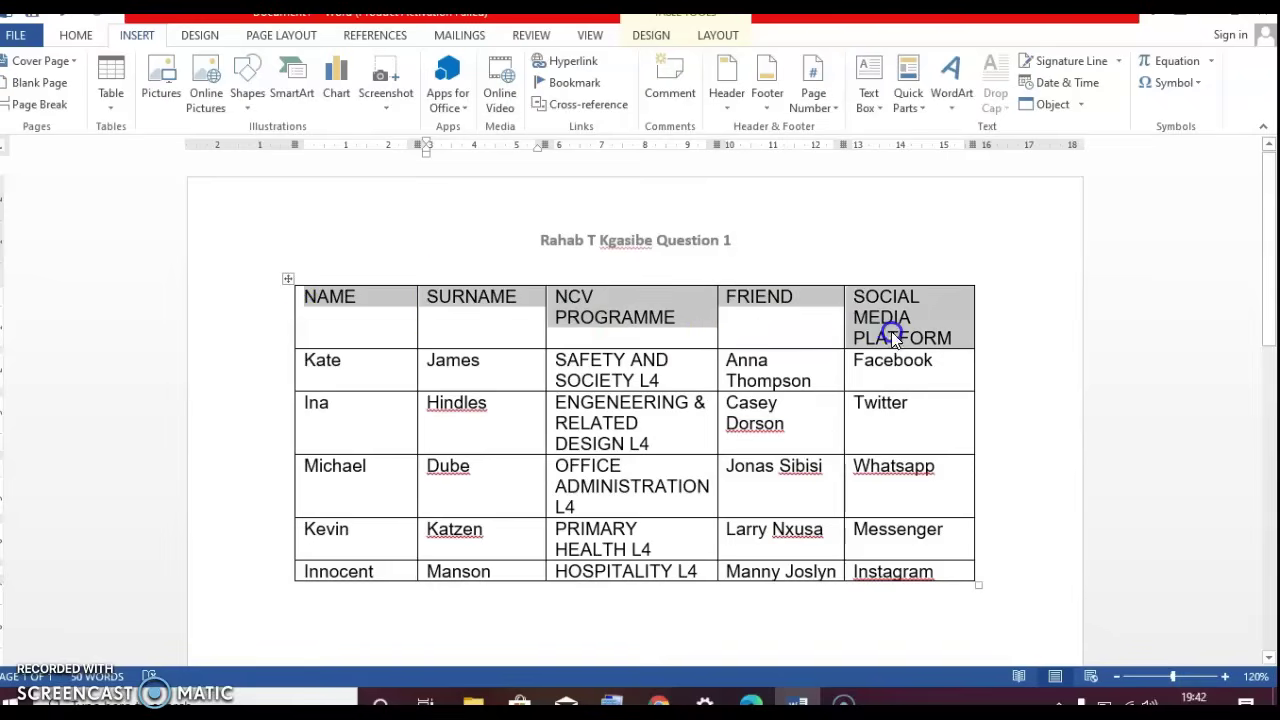
Step: Right-align the field names in the table's first row
{"action": "left_click", "coordinate": [75, 38]}
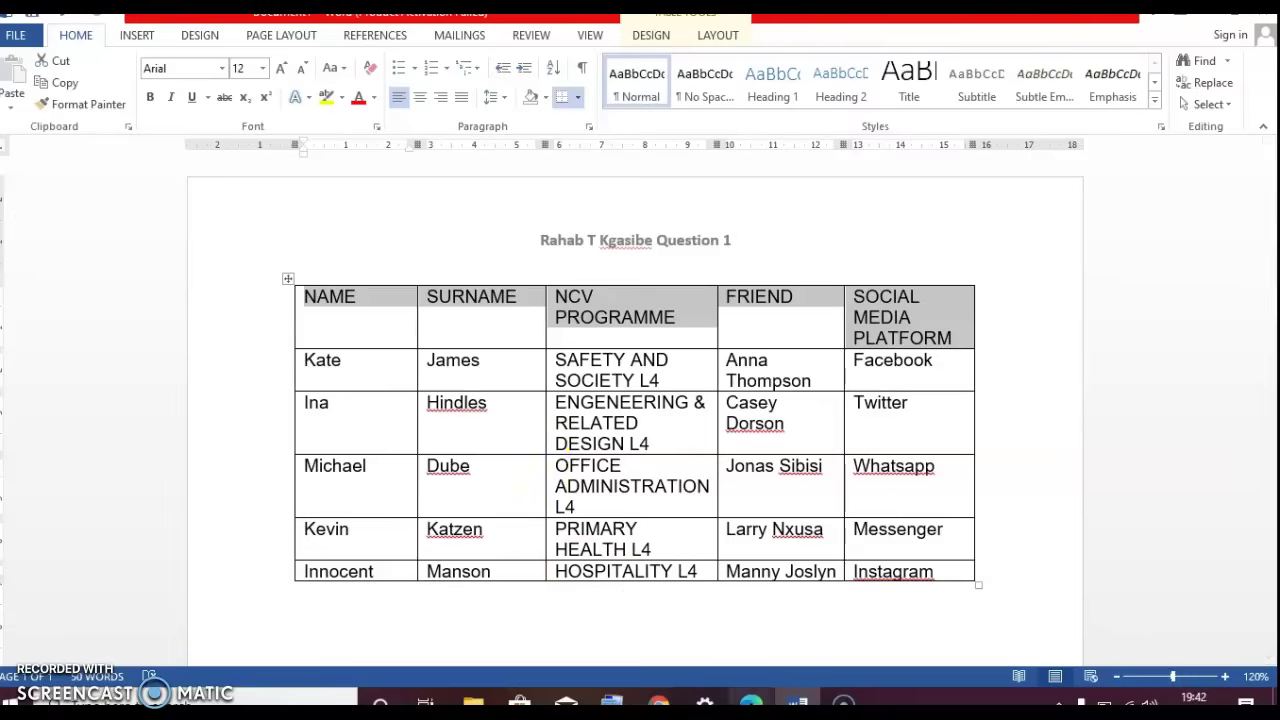
{"action": "left_click", "coordinate": [750, 705]}
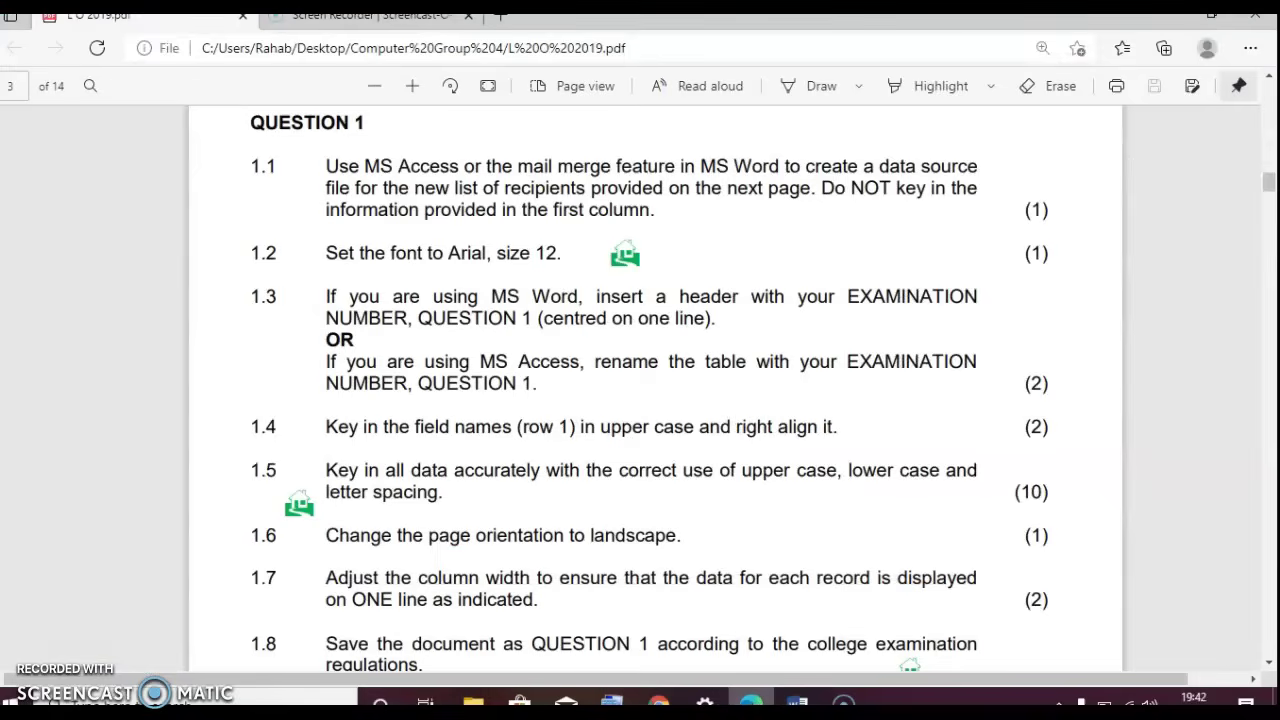
{"action": "left_click", "coordinate": [797, 705]}
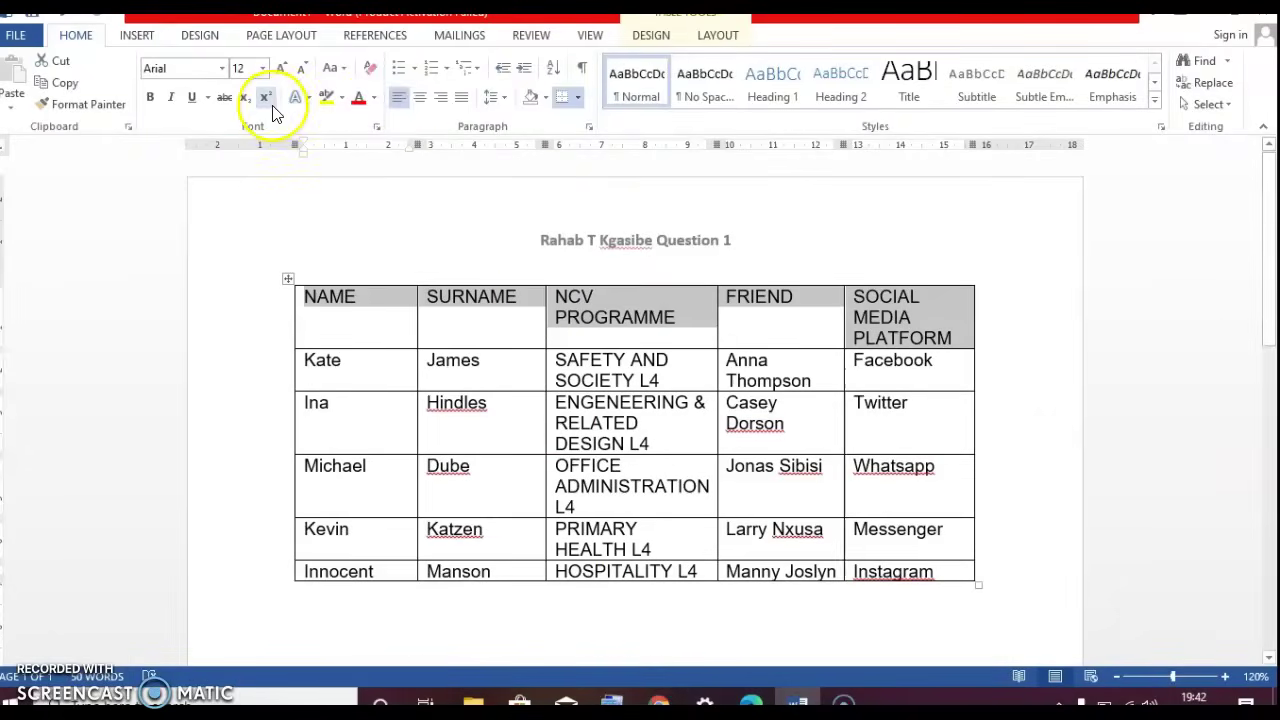
{"action": "left_click", "coordinate": [422, 103]}
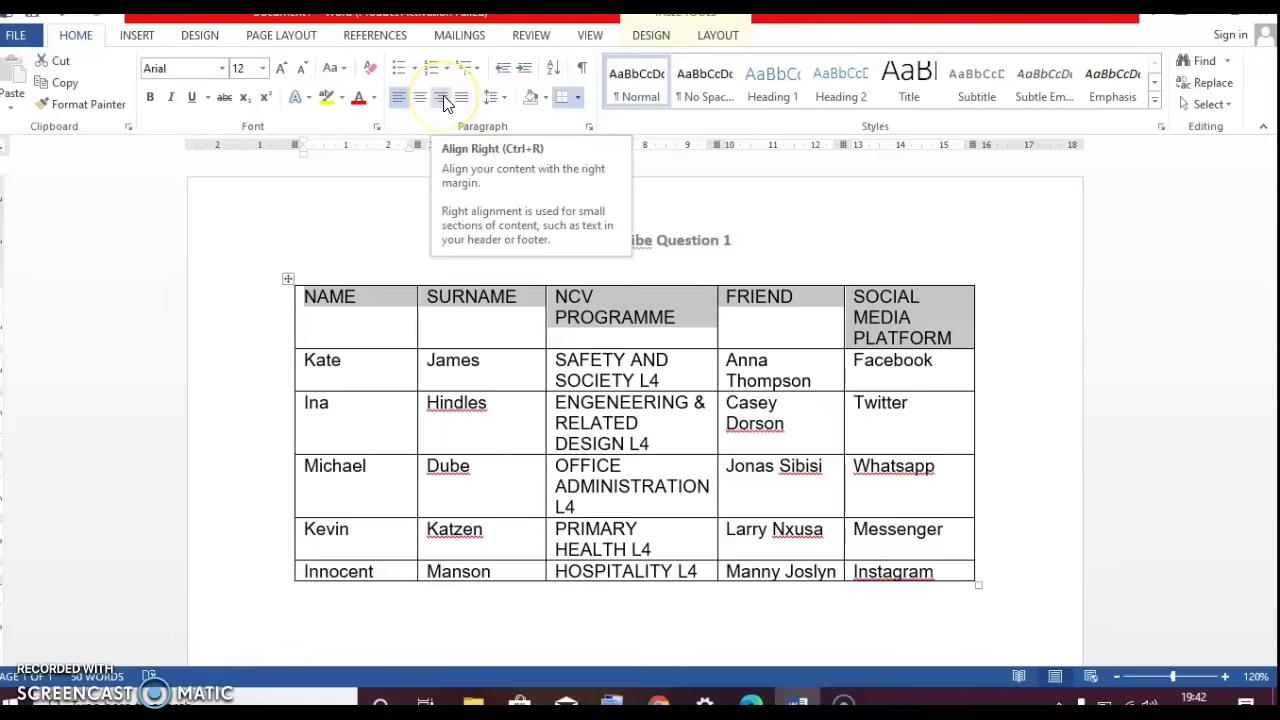
{"action": "left_click", "coordinate": [443, 100]}
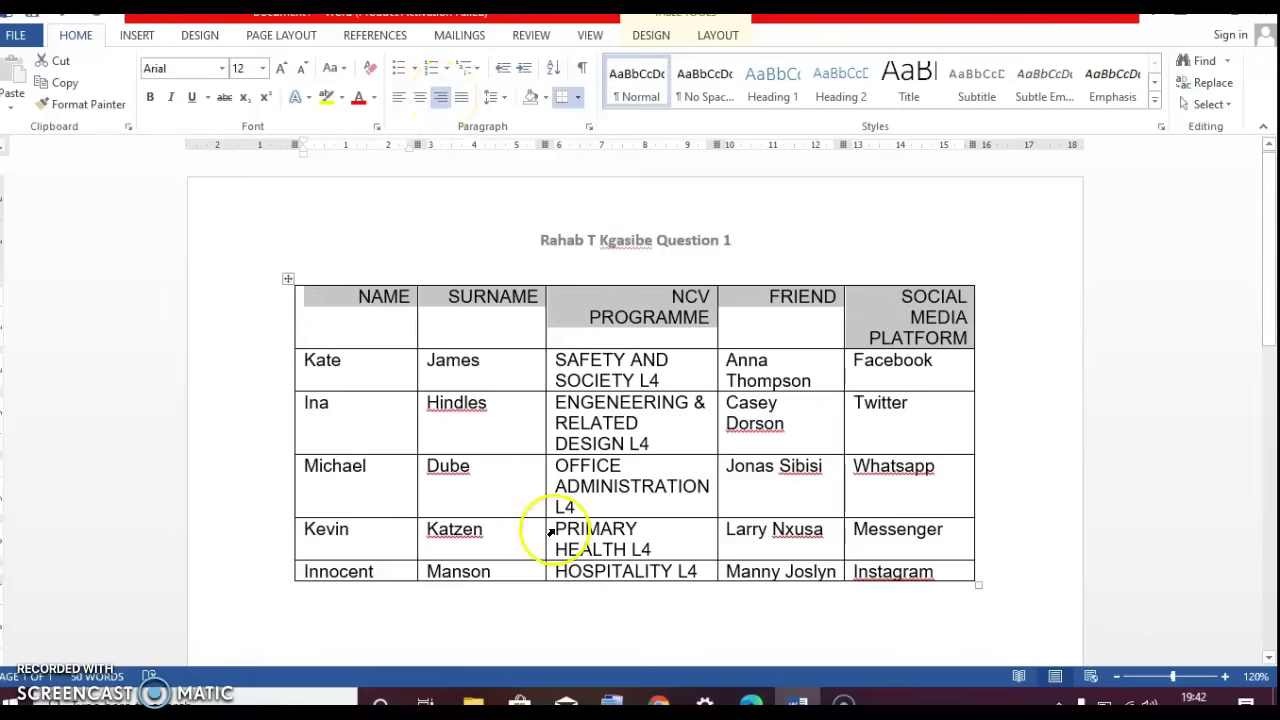
{"action": "mouse_move", "coordinate": [750, 705]}
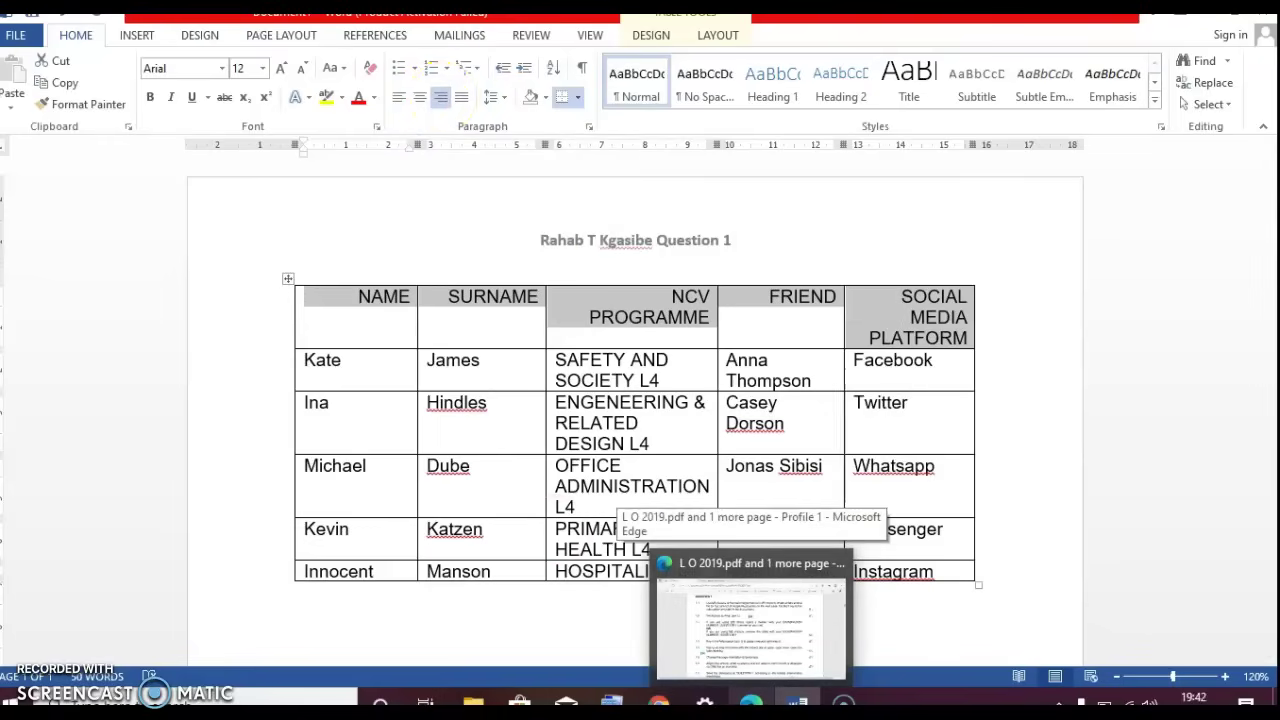
{"action": "left_click", "coordinate": [750, 610]}
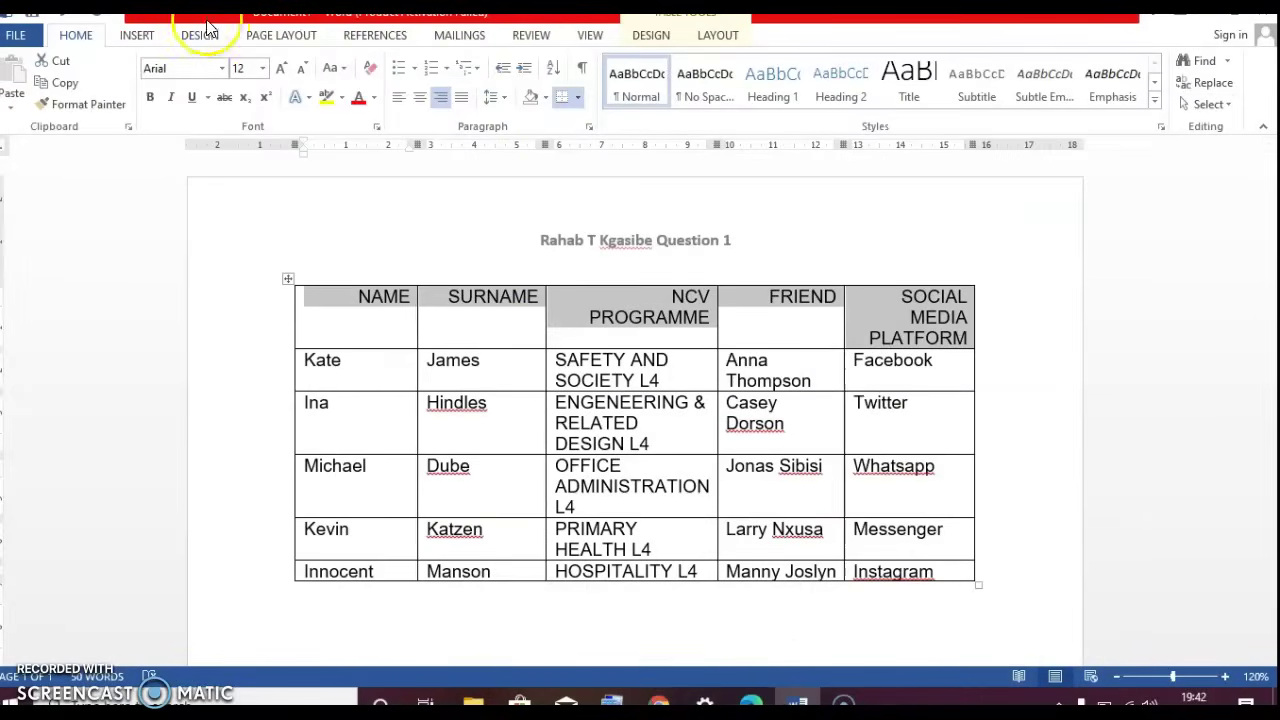
Step: Switch the Word page orientation to Landscape
{"action": "left_click", "coordinate": [273, 36]}
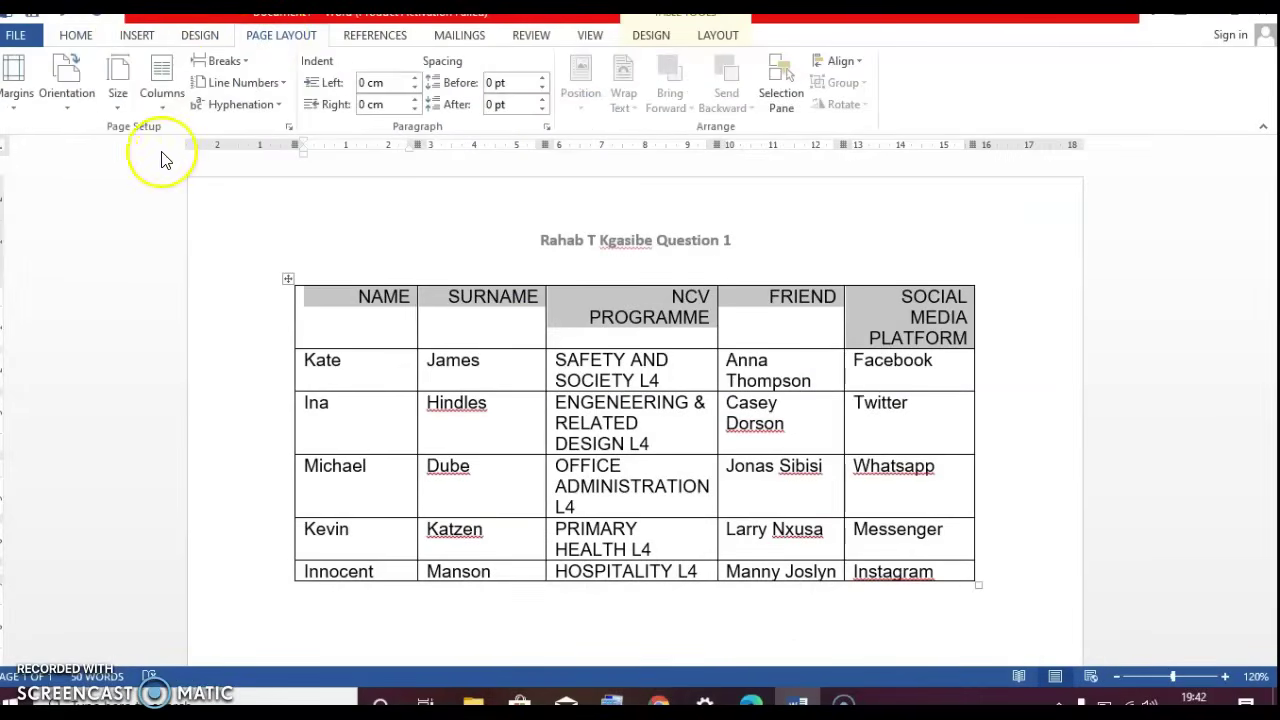
{"action": "left_click", "coordinate": [70, 102]}
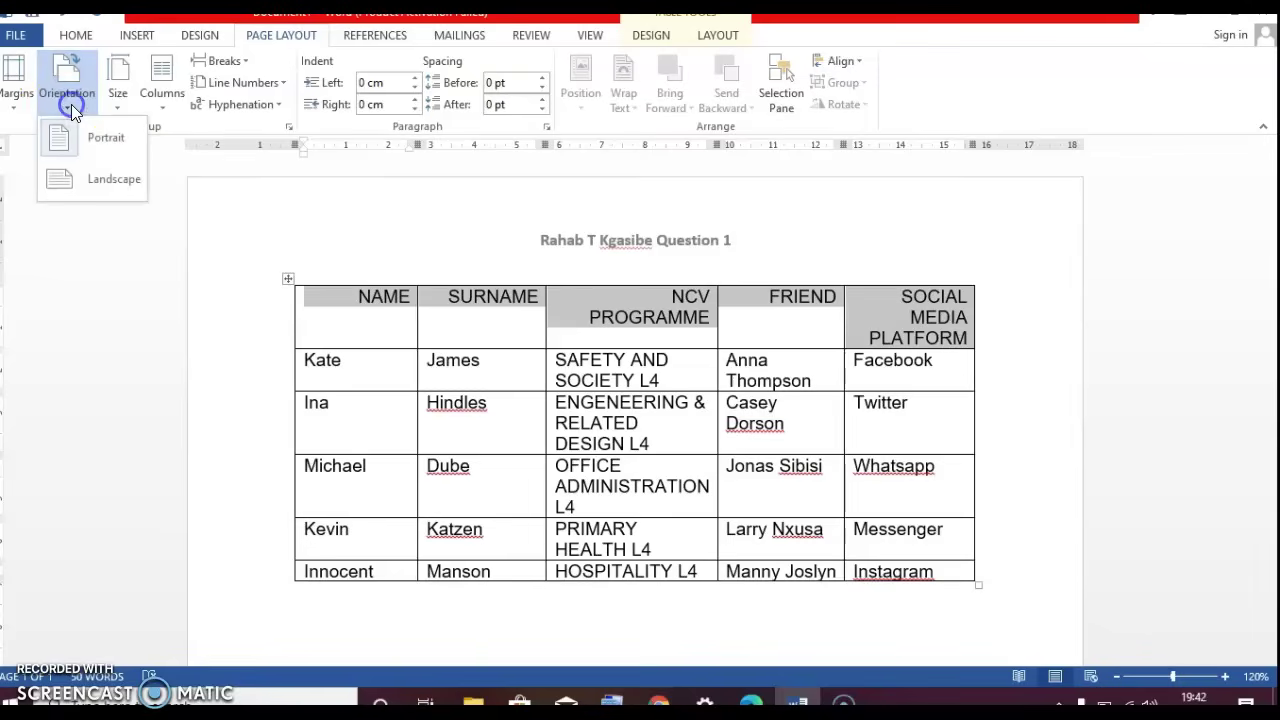
{"action": "left_click", "coordinate": [750, 700]}
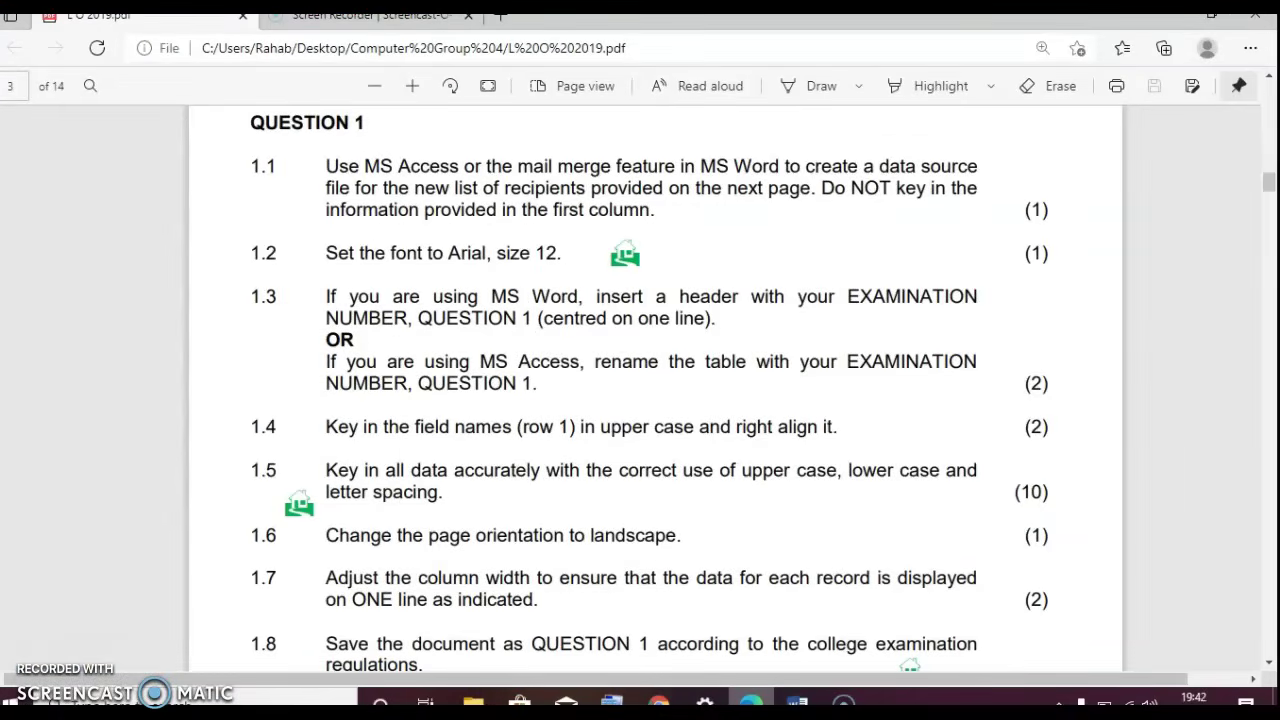
{"action": "left_click", "coordinate": [745, 700]}
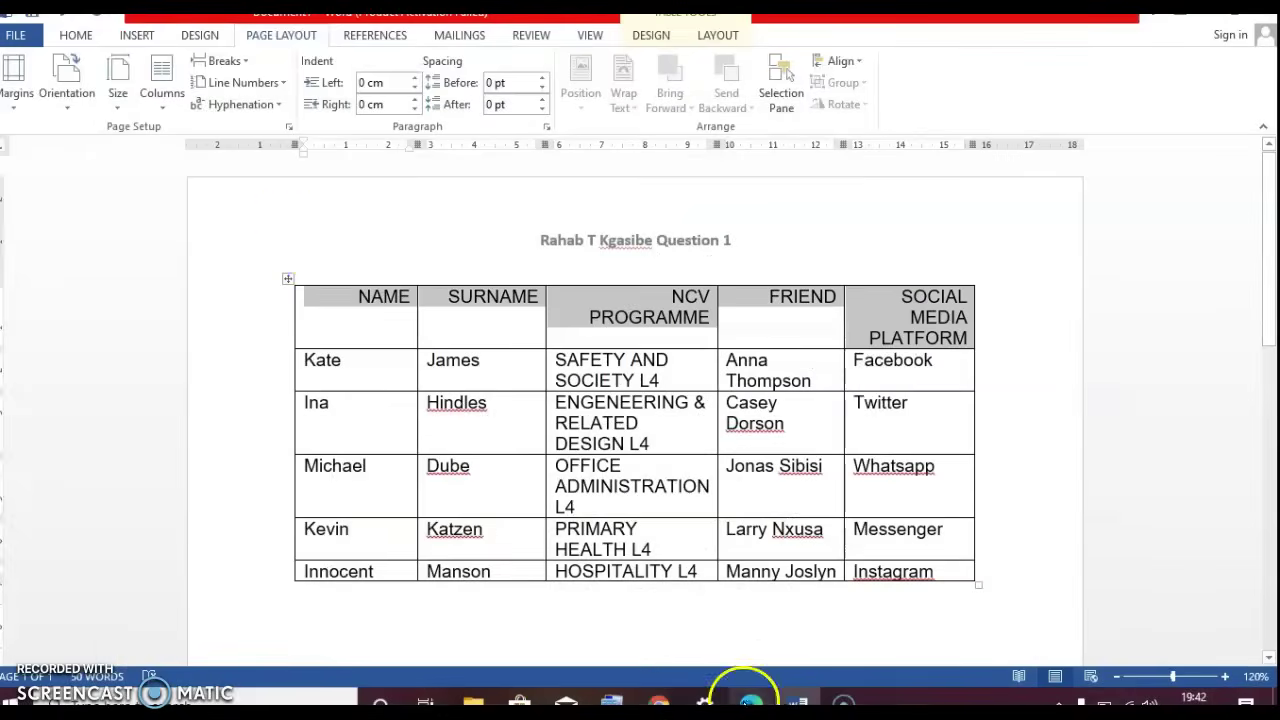
{"action": "left_click", "coordinate": [68, 110]}
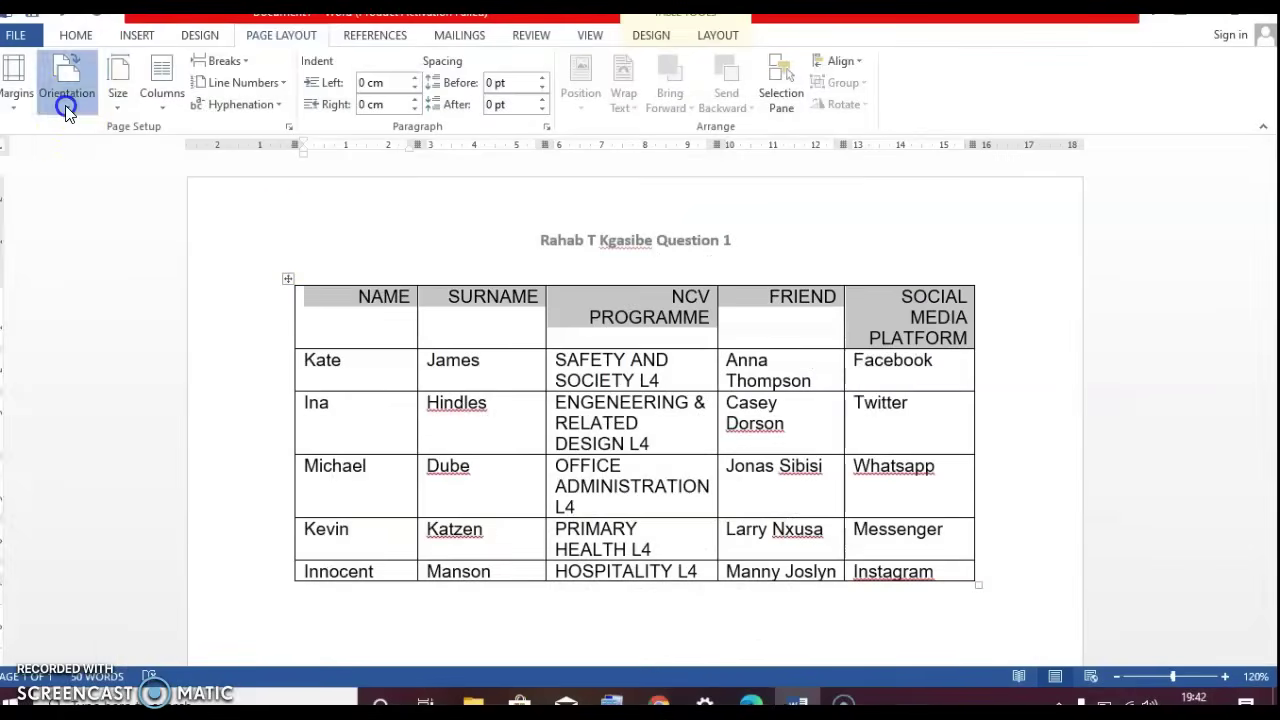
{"action": "left_click", "coordinate": [119, 192]}
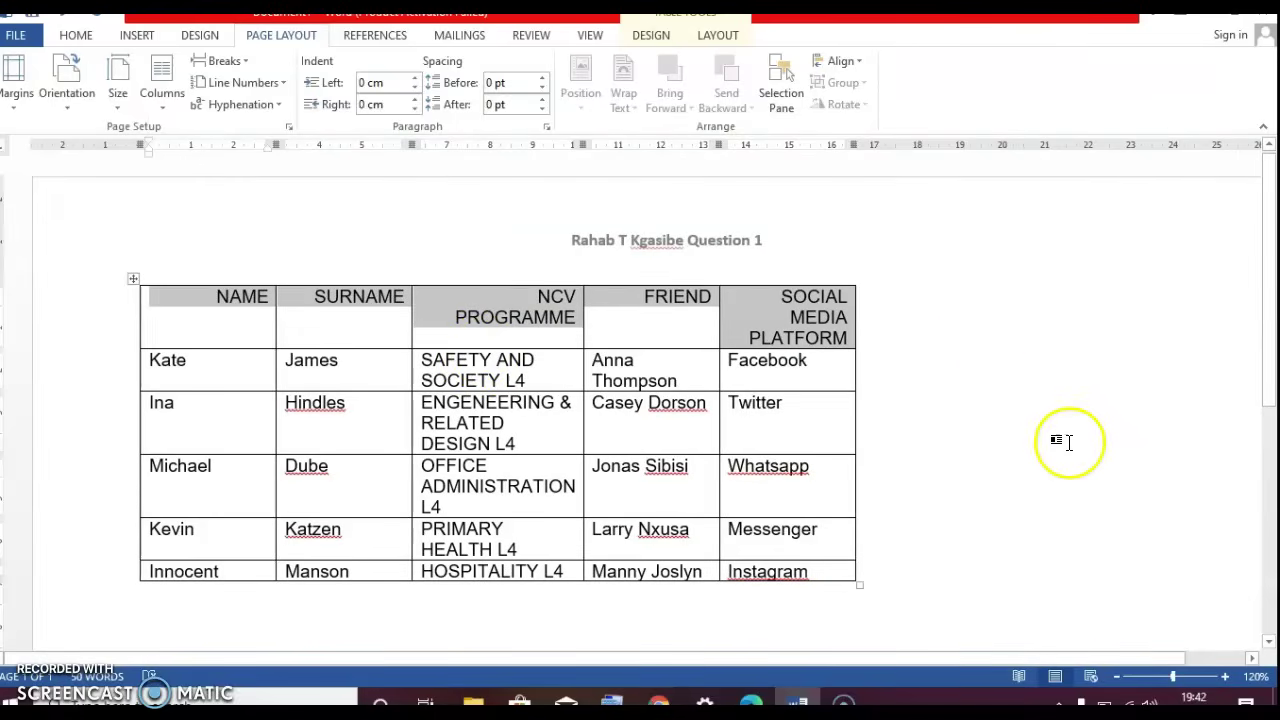
Step: Zoom out to see the whole landscape page, then back in to about 95%
{"action": "left_click", "coordinate": [1161, 680]}
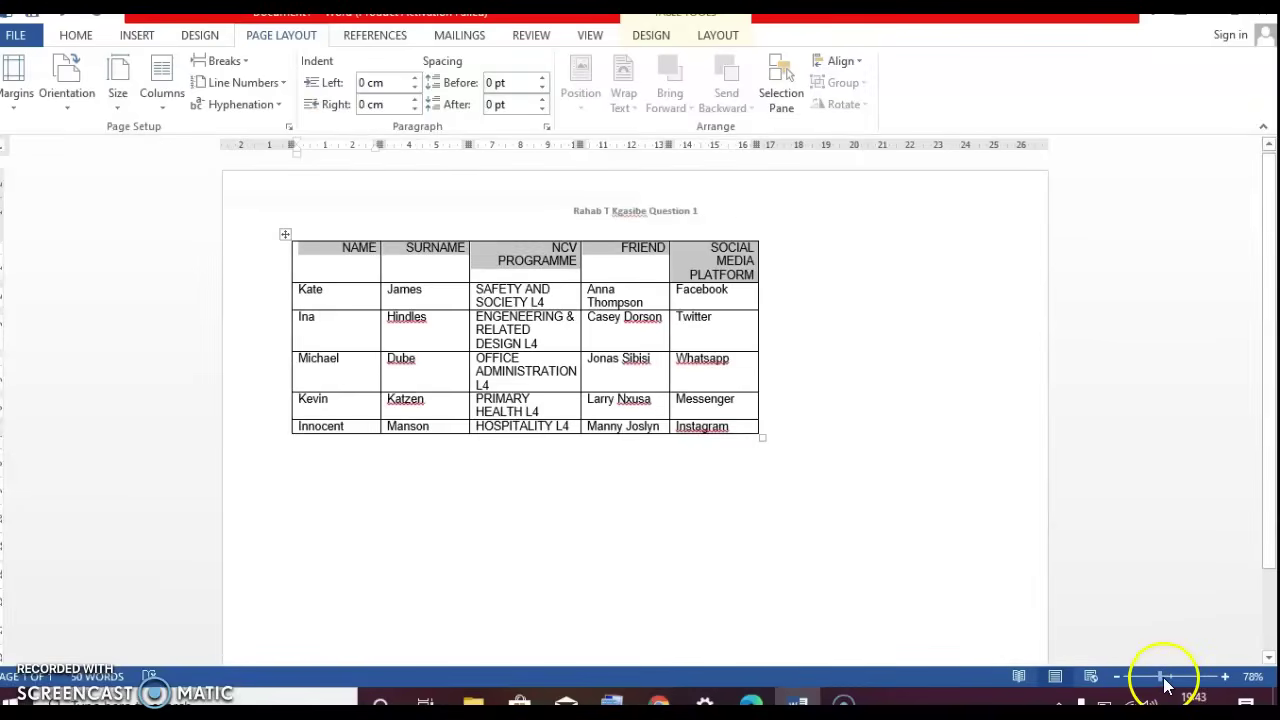
{"action": "left_click_drag", "start_coordinate": [1163, 678], "coordinate": [1170, 678]}
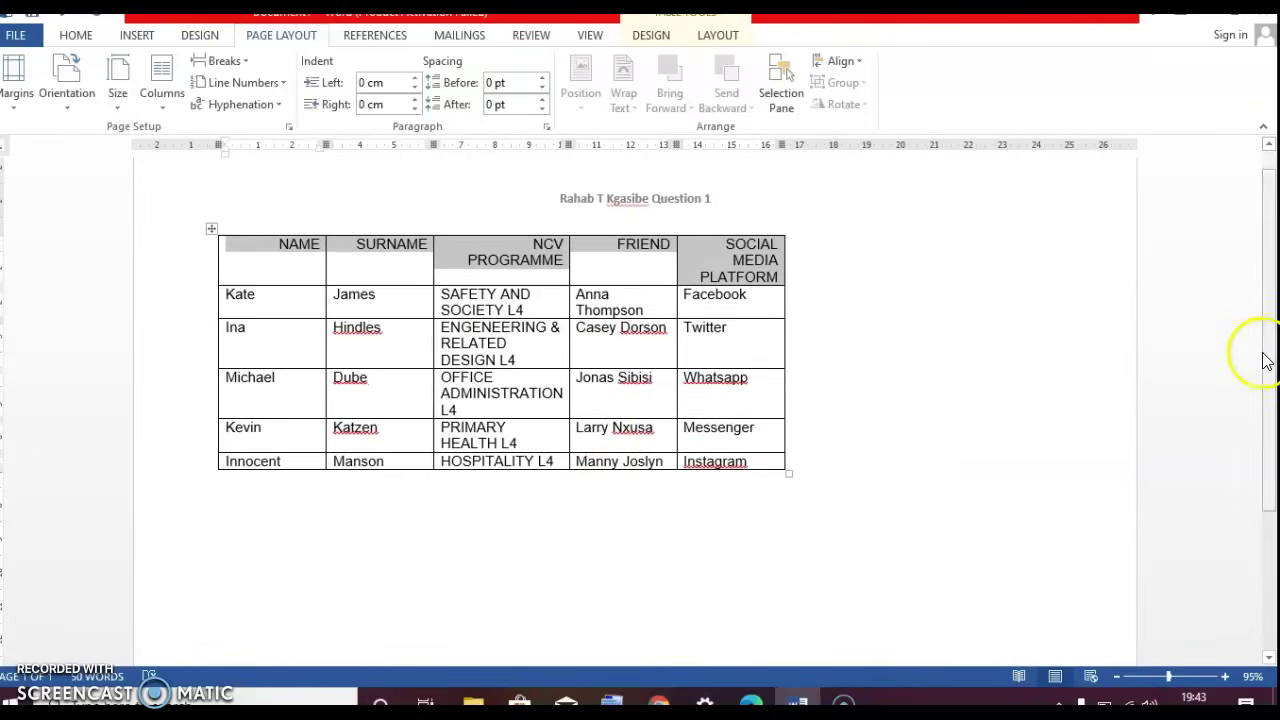
{"action": "scroll", "coordinate": [1265, 360], "scroll_direction": "up", "scroll_amount": 1}
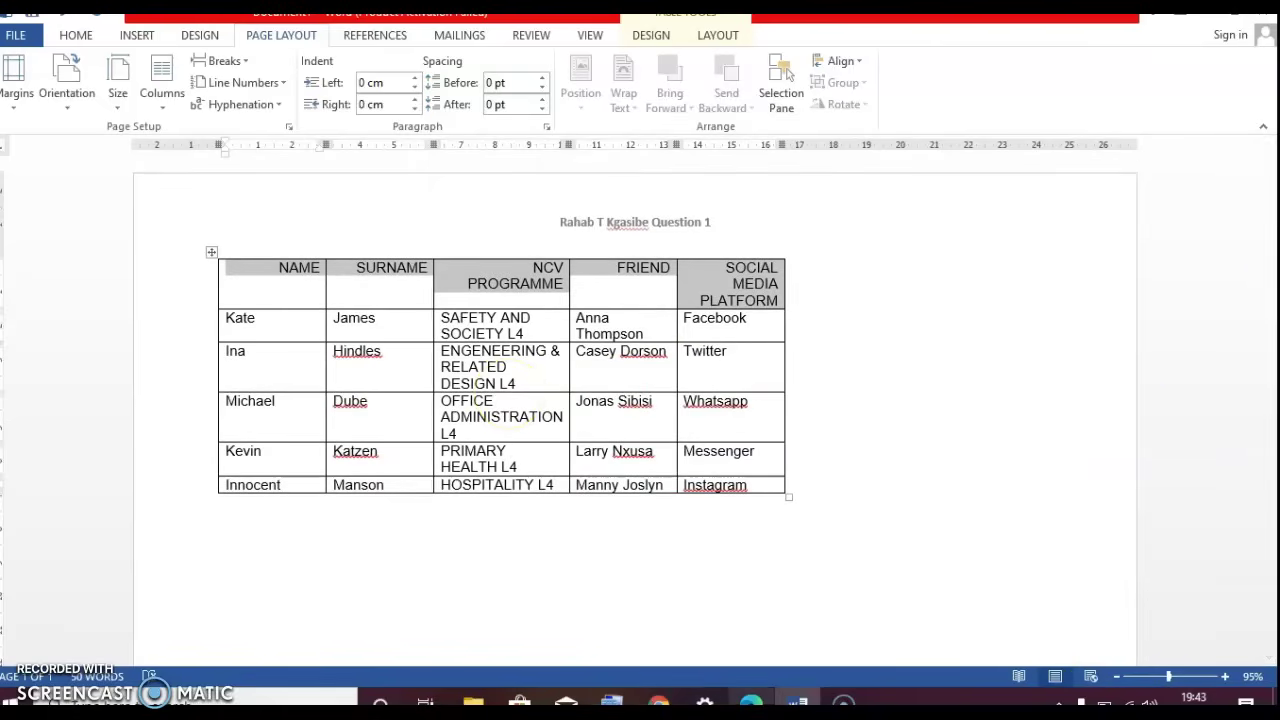
Step: Scroll the exam paper down to read Question 1 items 1.8 and 1.9
{"action": "mouse_move", "coordinate": [750, 703]}
{"action": "left_click", "coordinate": [790, 620]}
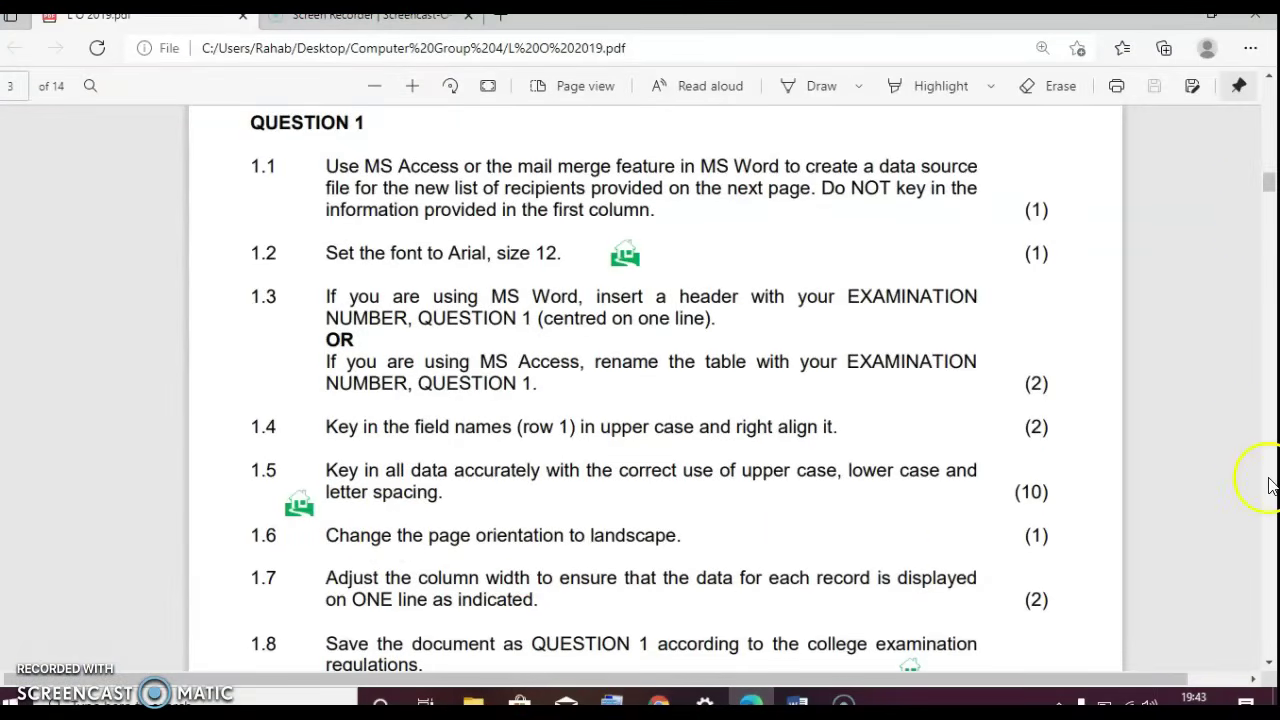
{"action": "left_click", "coordinate": [1268, 664]}
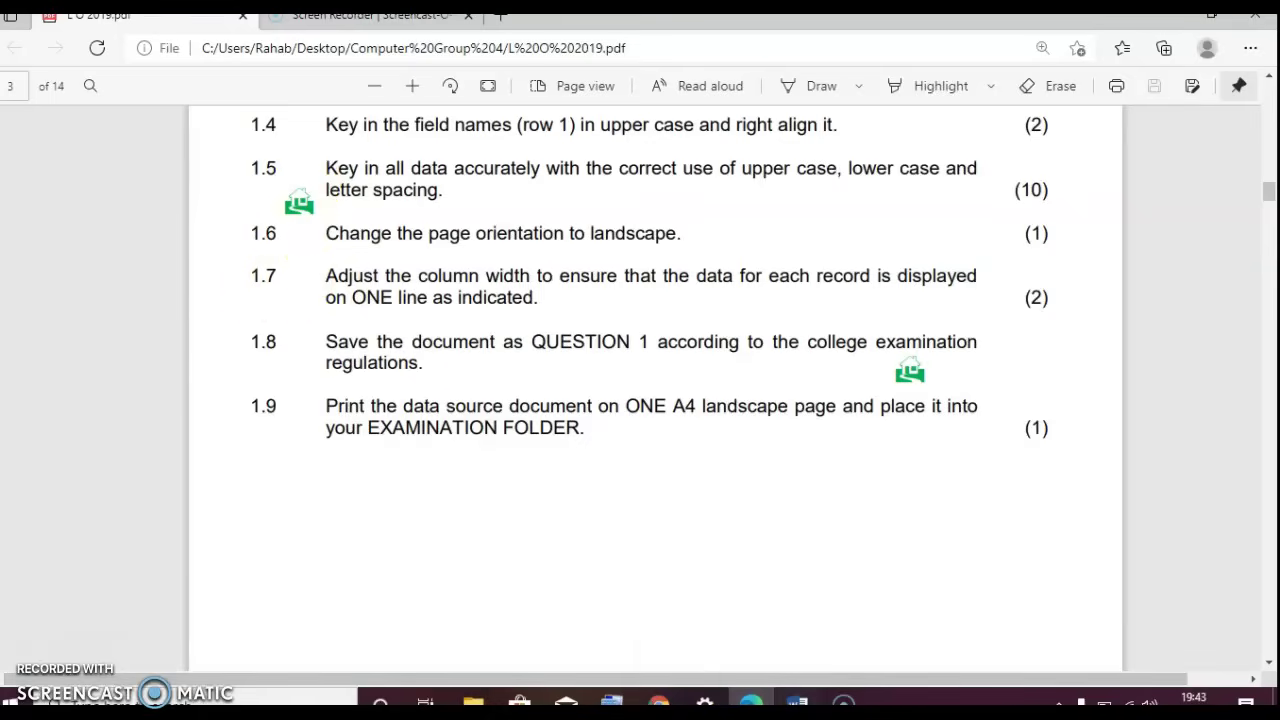
Step: Widen the recipient table and AutoFit it to contents so each programme name fits one line
{"action": "left_click", "coordinate": [797, 702]}
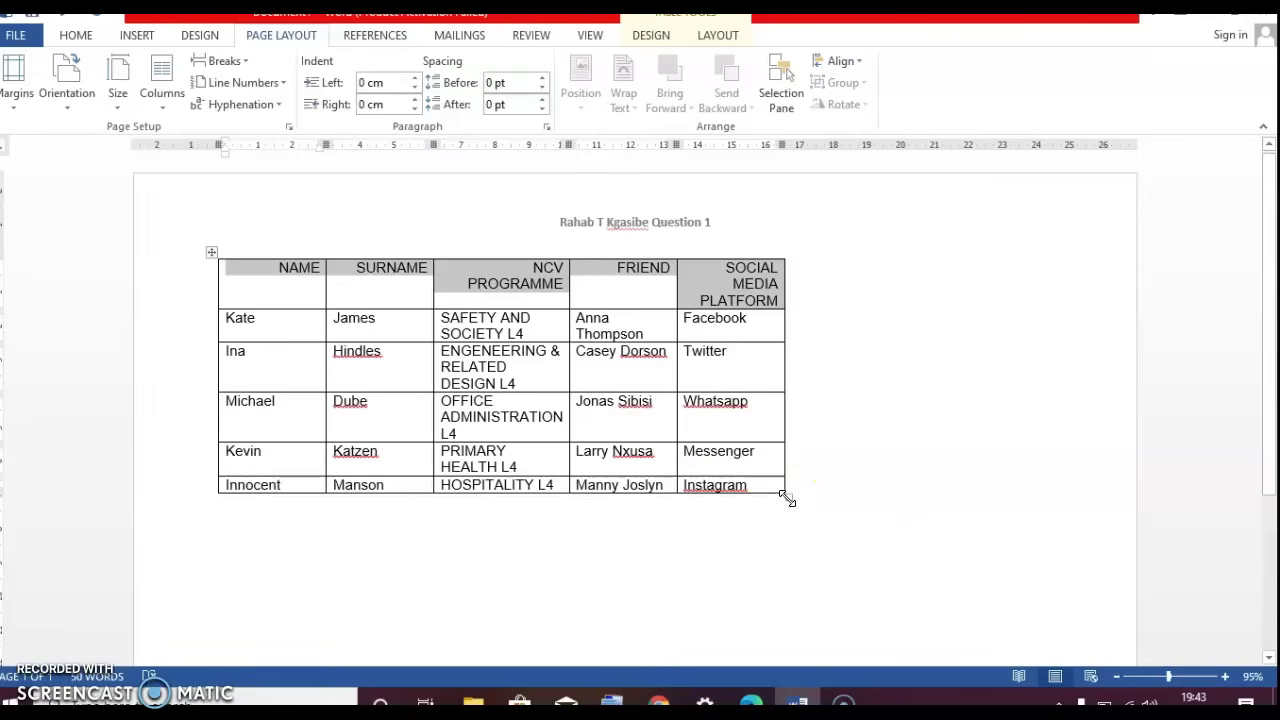
{"action": "left_click_drag", "start_coordinate": [787, 498], "coordinate": [929, 489]}
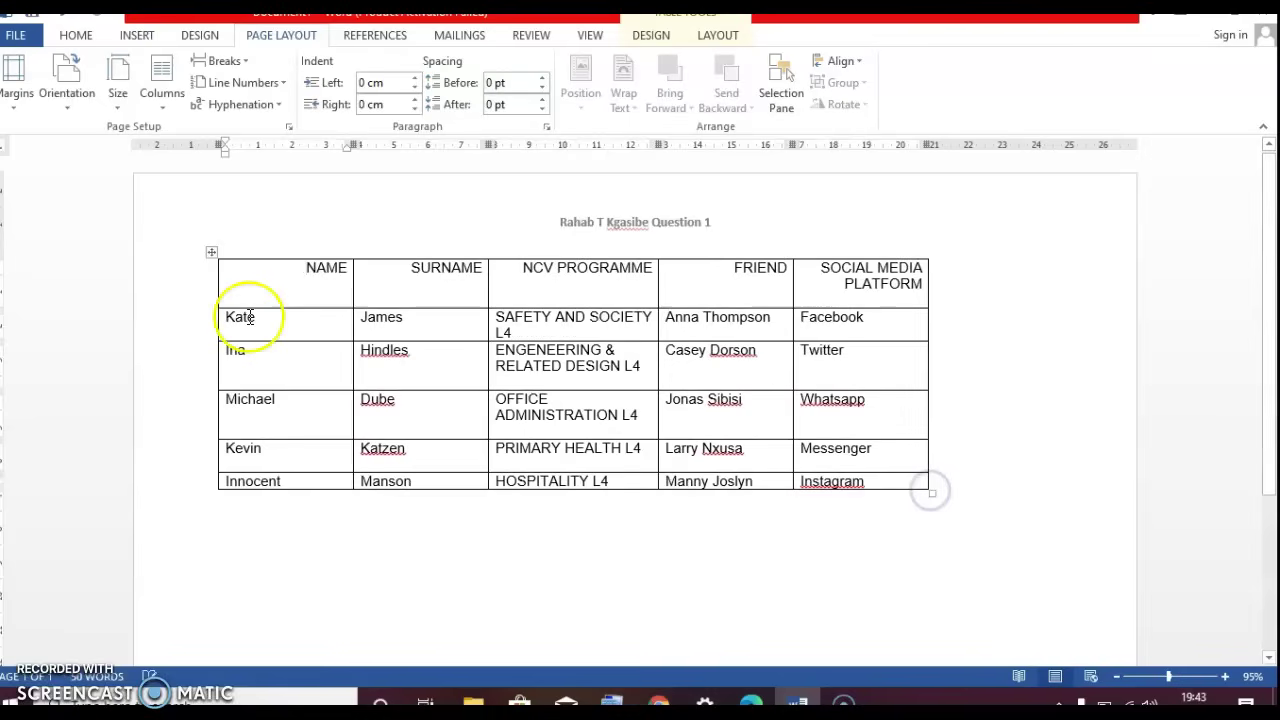
{"action": "left_click", "coordinate": [211, 256]}
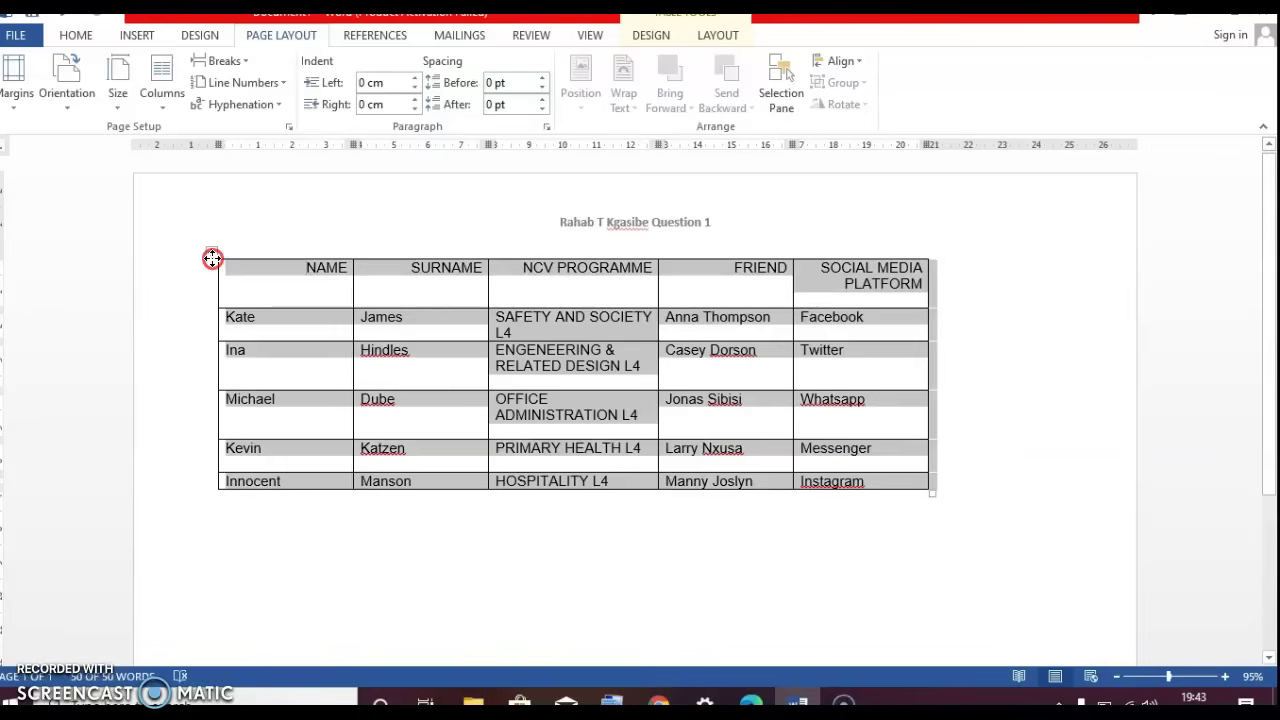
{"action": "right_click", "coordinate": [212, 258]}
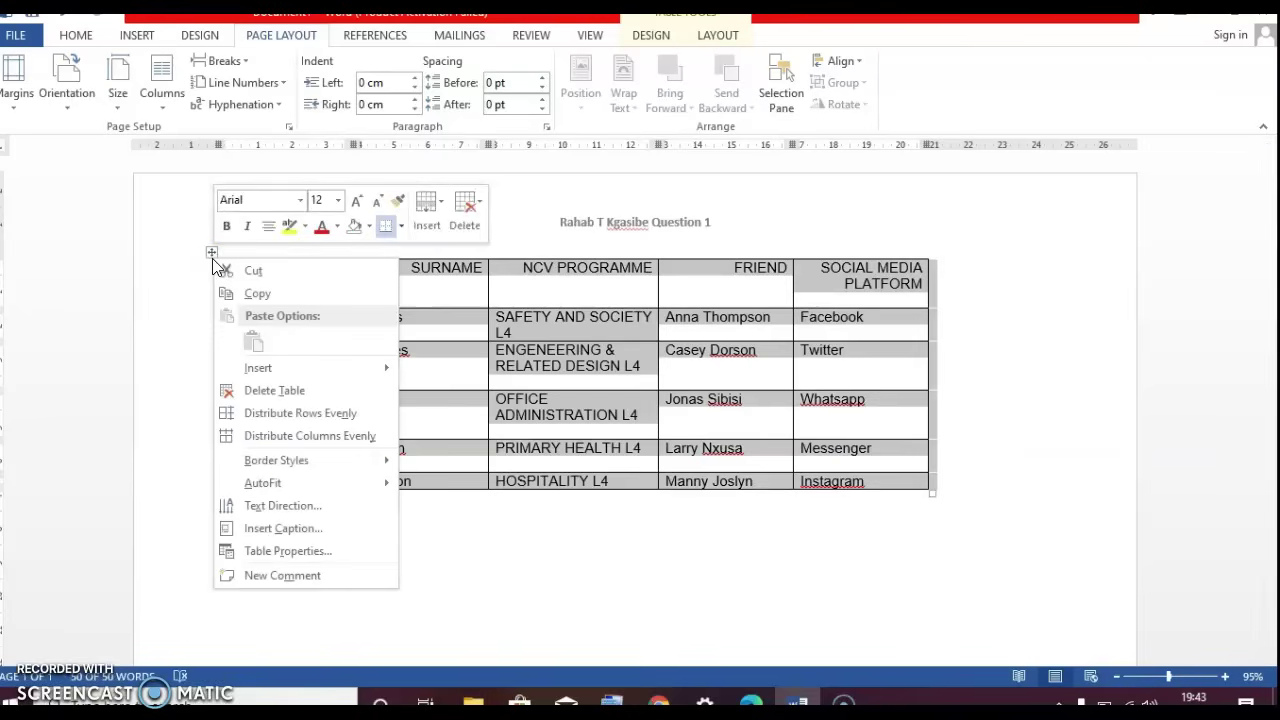
{"action": "mouse_move", "coordinate": [301, 486]}
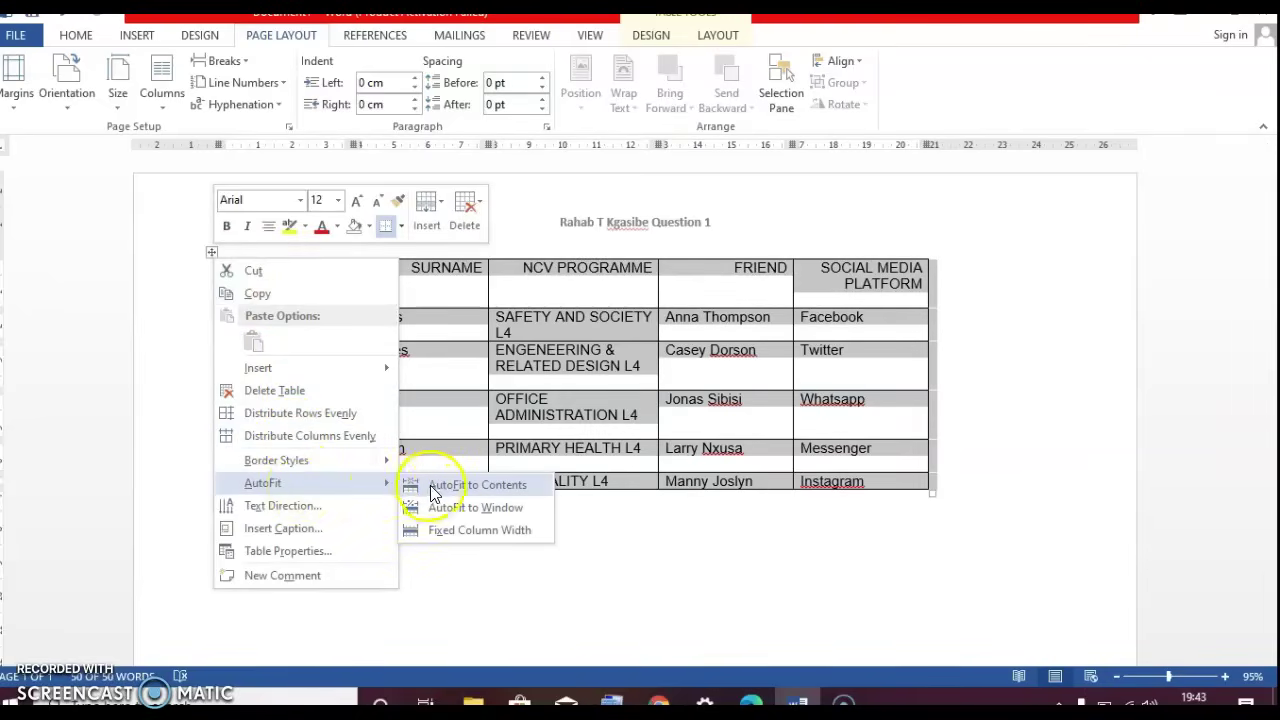
{"action": "left_click", "coordinate": [483, 489]}
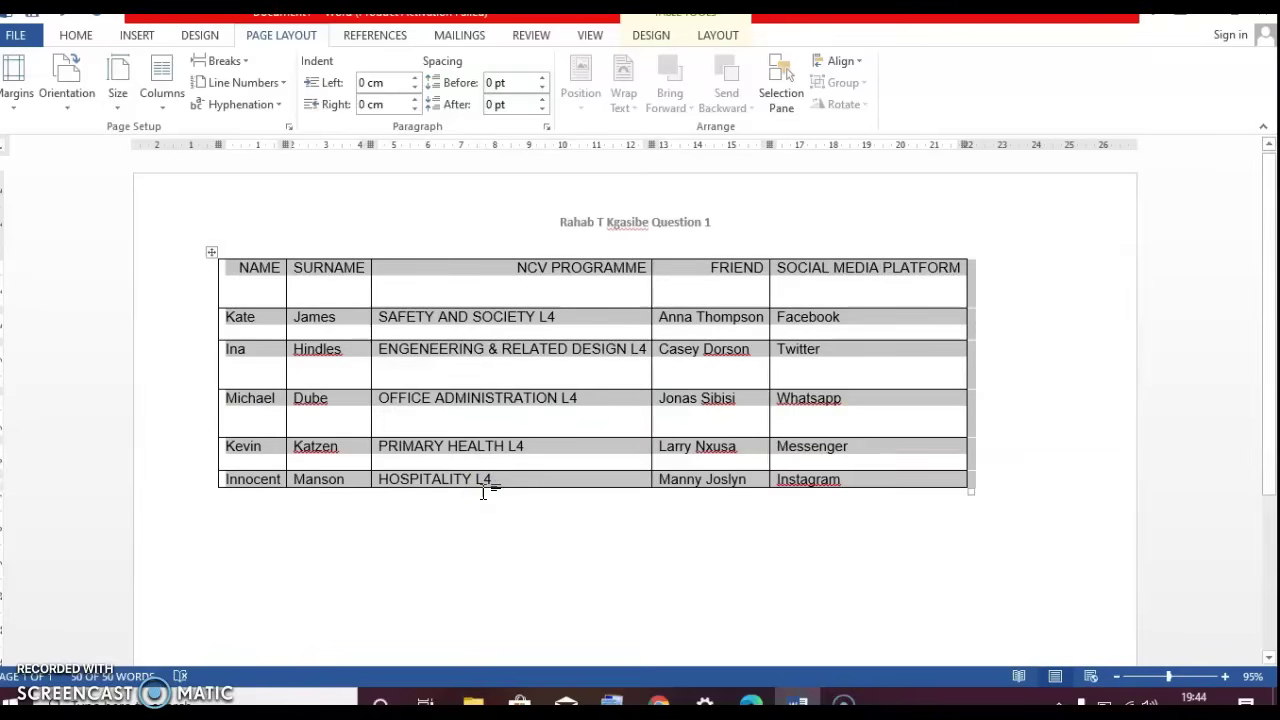
{"action": "left_click", "coordinate": [535, 540]}
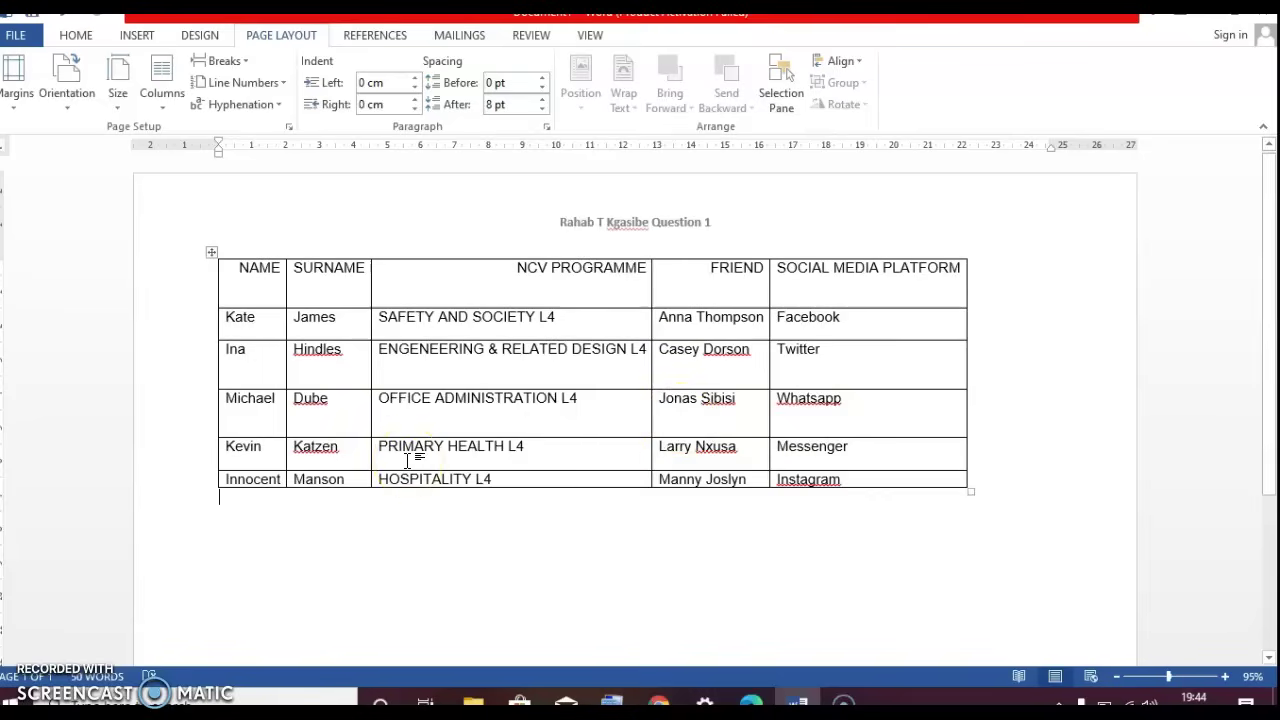
{"action": "mouse_move", "coordinate": [704, 700]}
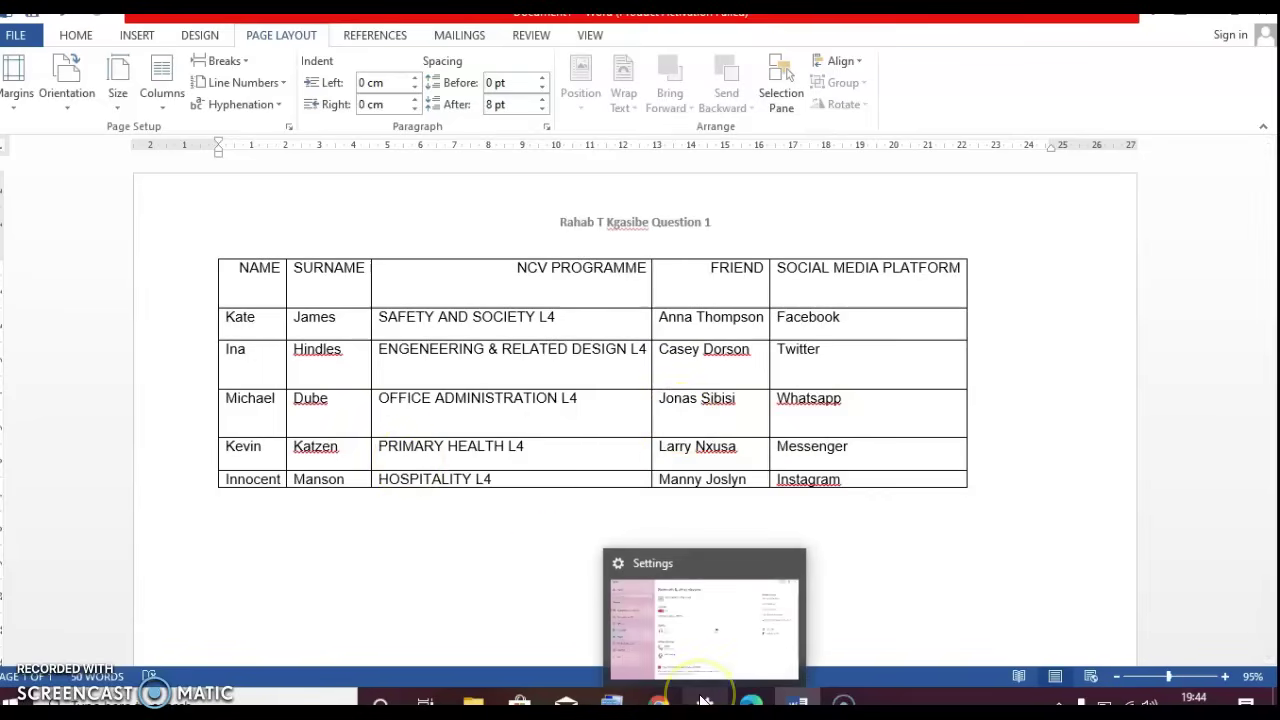
{"action": "left_click", "coordinate": [750, 700]}
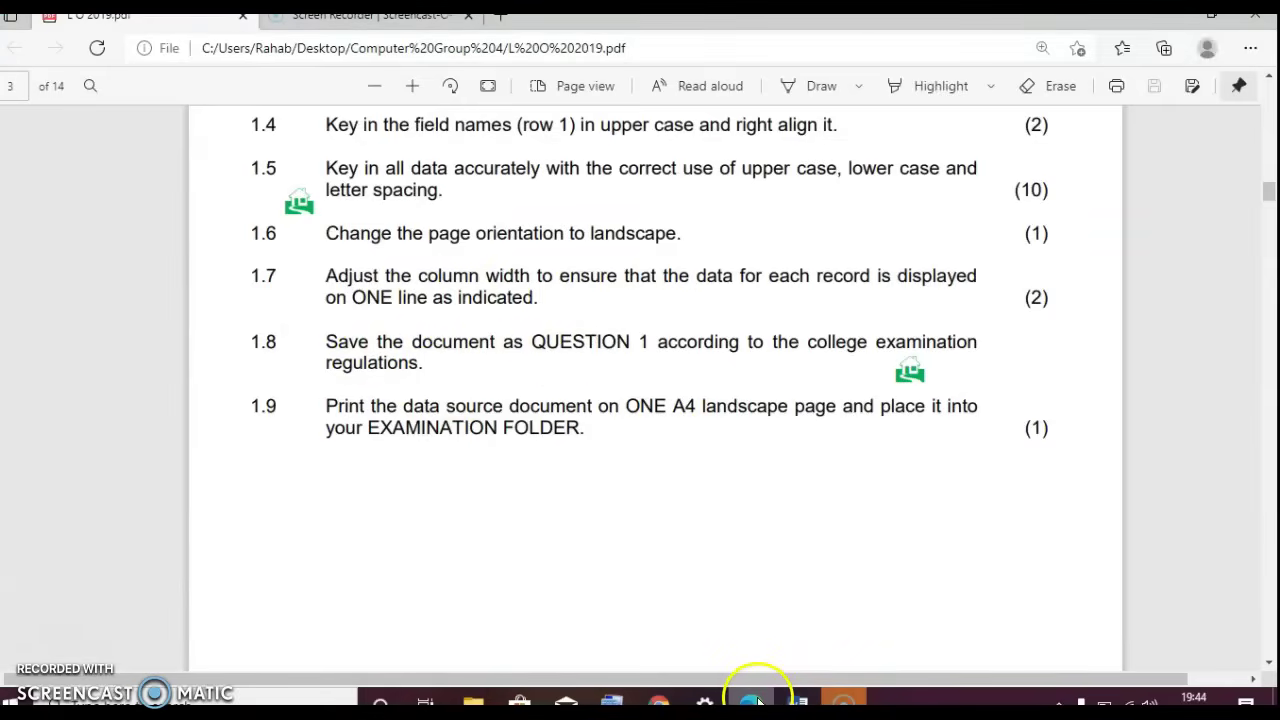
{"action": "left_click", "coordinate": [797, 700]}
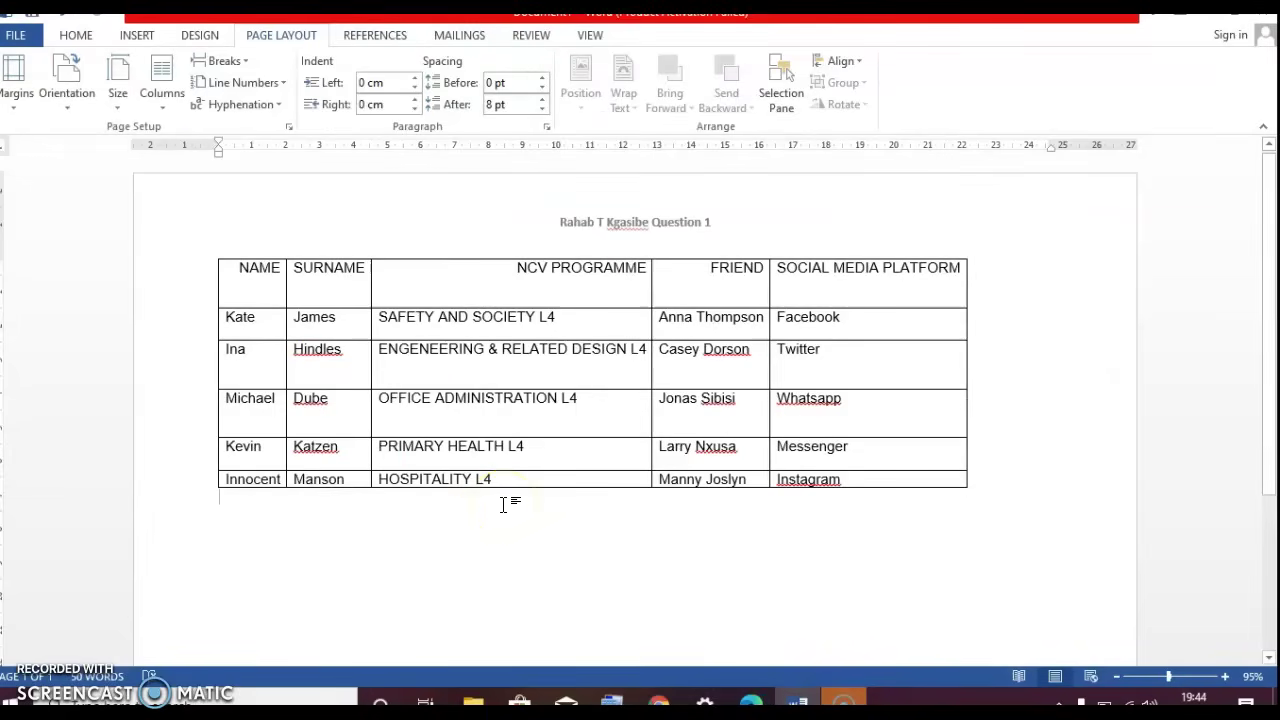
Step: Open the Save As dialog through Browse, starting in the Documents folder
{"action": "key", "text": "ctrl+s"}
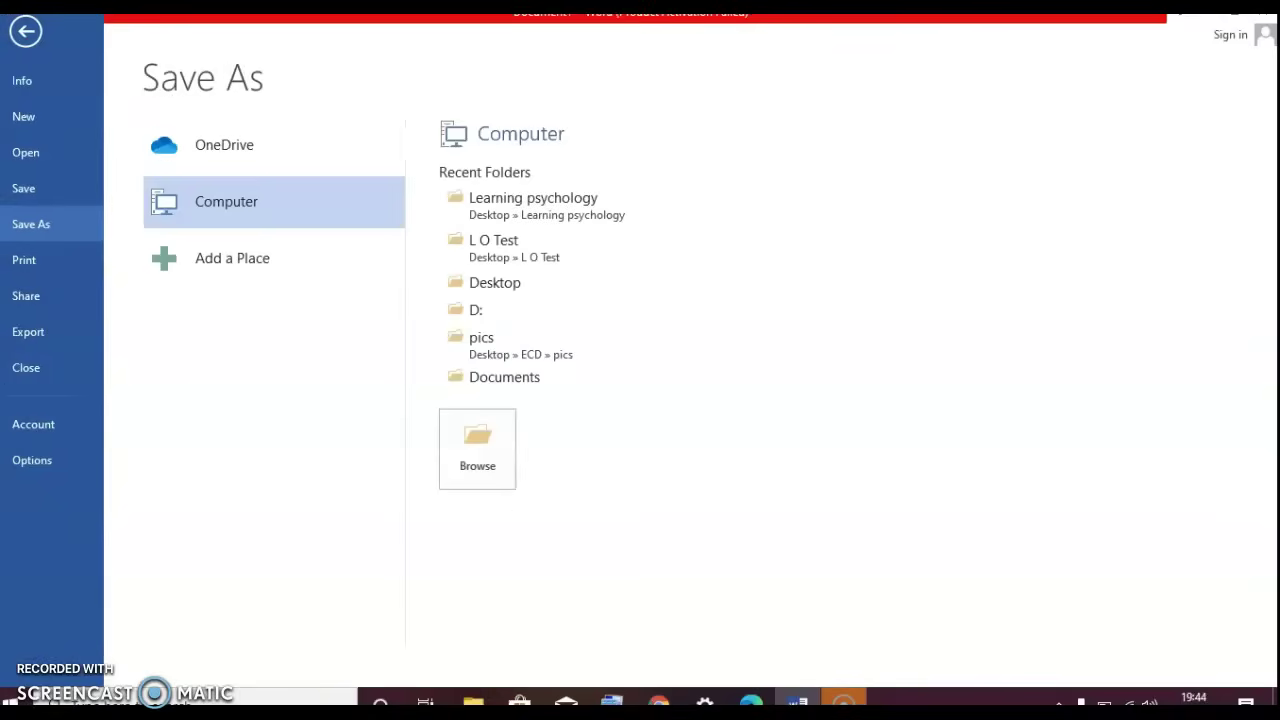
{"action": "left_click", "coordinate": [26, 34]}
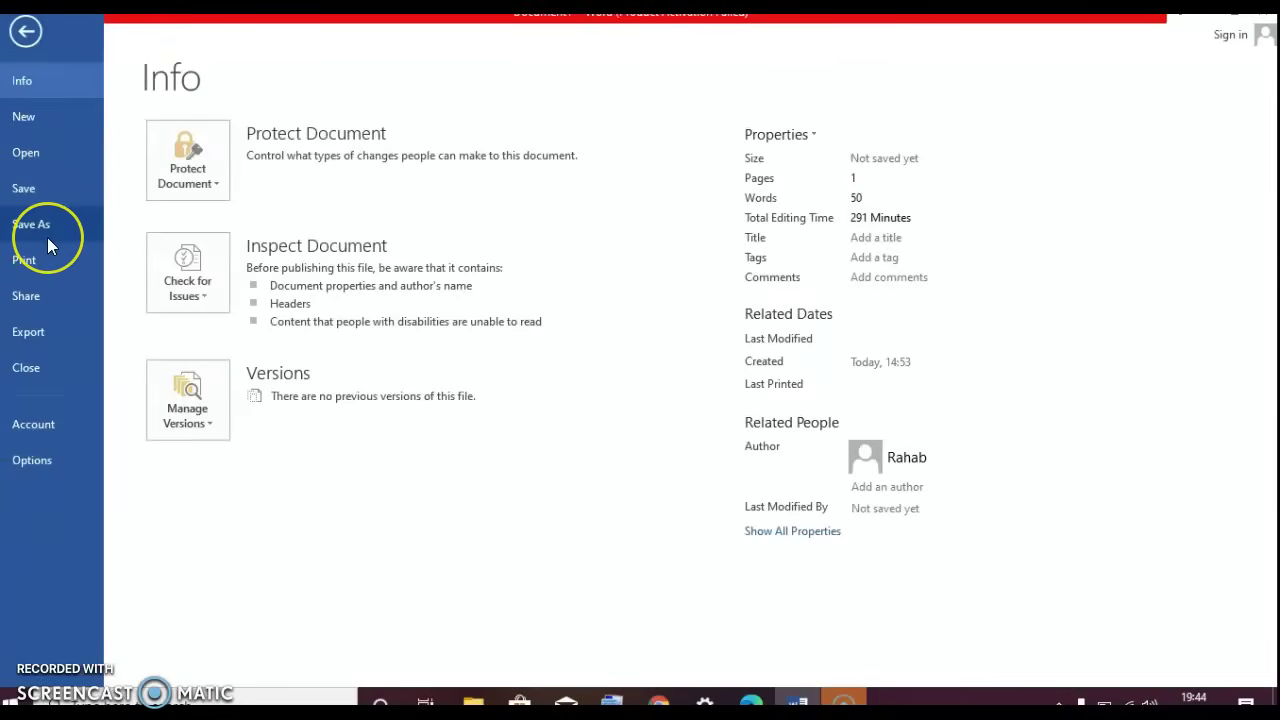
{"action": "left_click", "coordinate": [47, 238]}
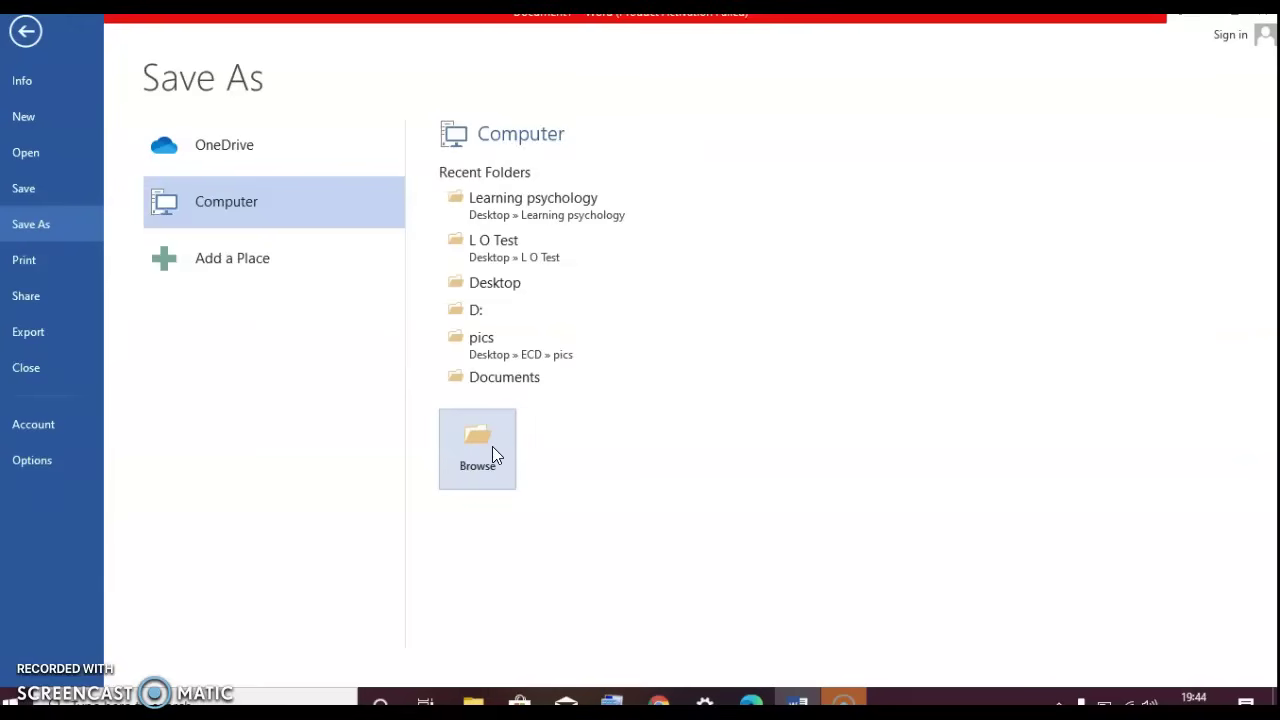
{"action": "left_click", "coordinate": [492, 447]}
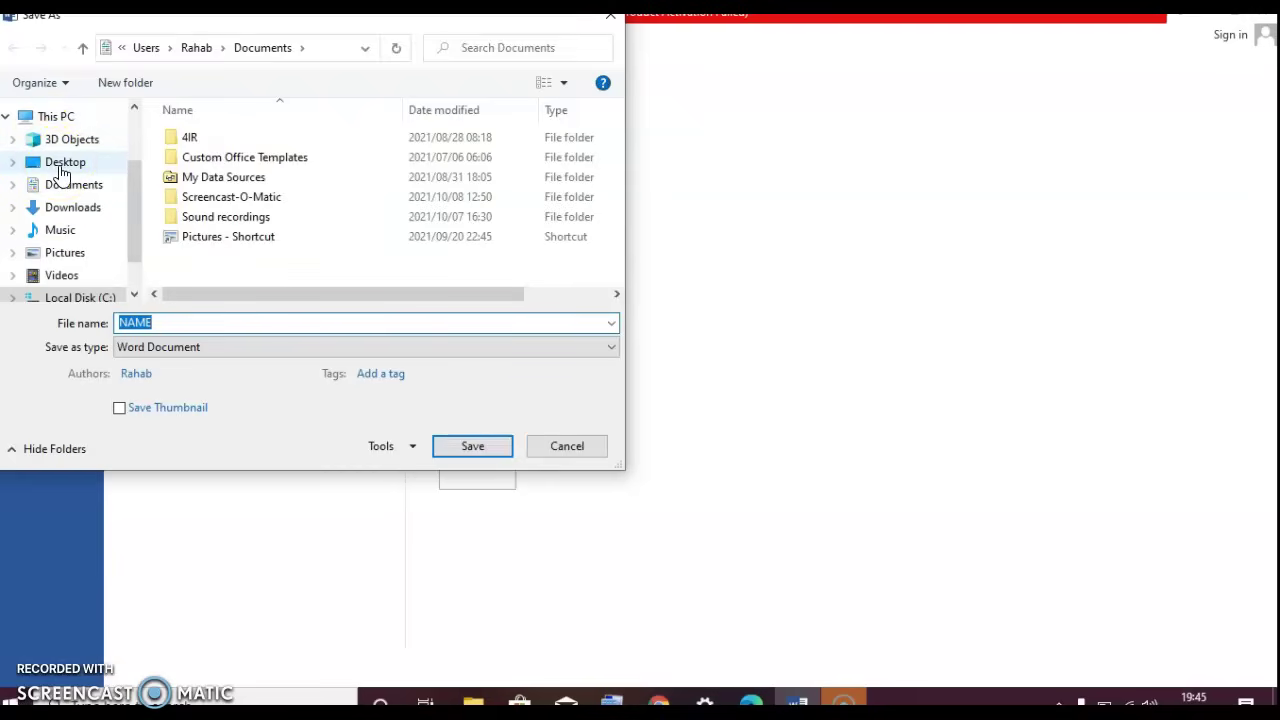
Step: Create a new named folder on the Desktop and open it
{"action": "left_click", "coordinate": [62, 164]}
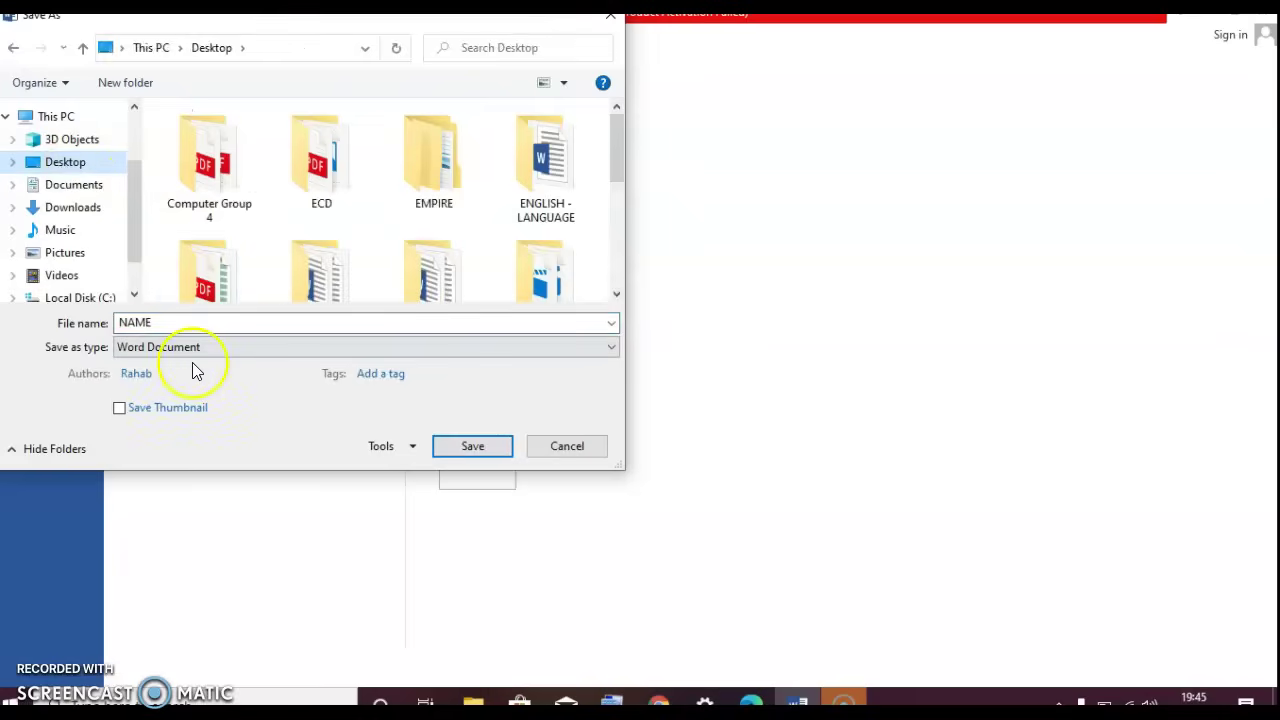
{"action": "left_click", "coordinate": [125, 83]}
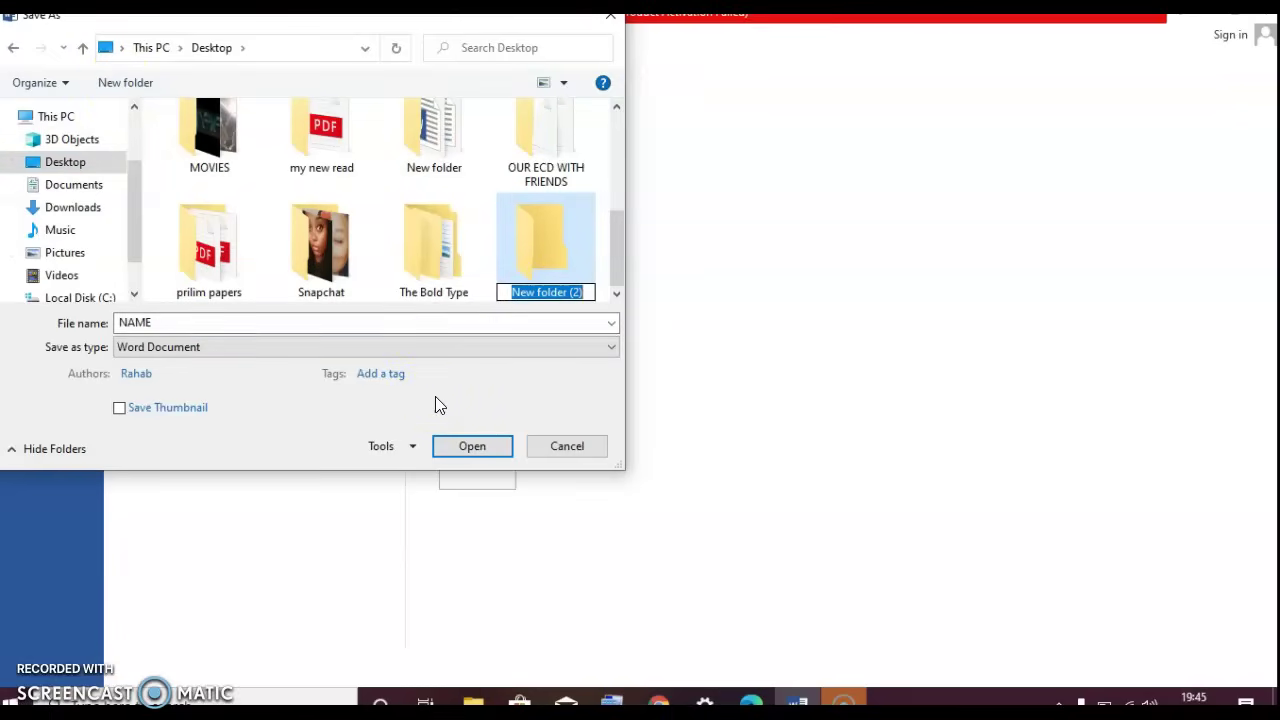
{"action": "type", "text": "Final "}
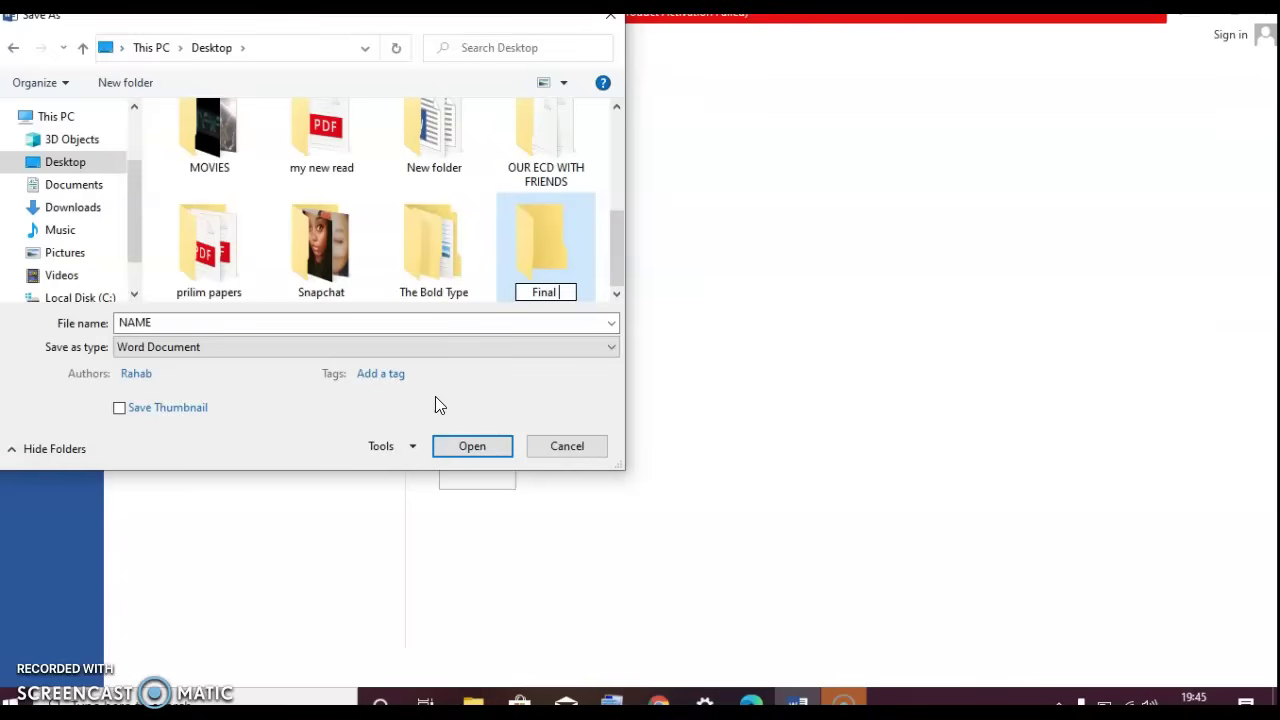
{"action": "type", "text": "Rahab"}
{"action": "left_click", "coordinate": [530, 259]}
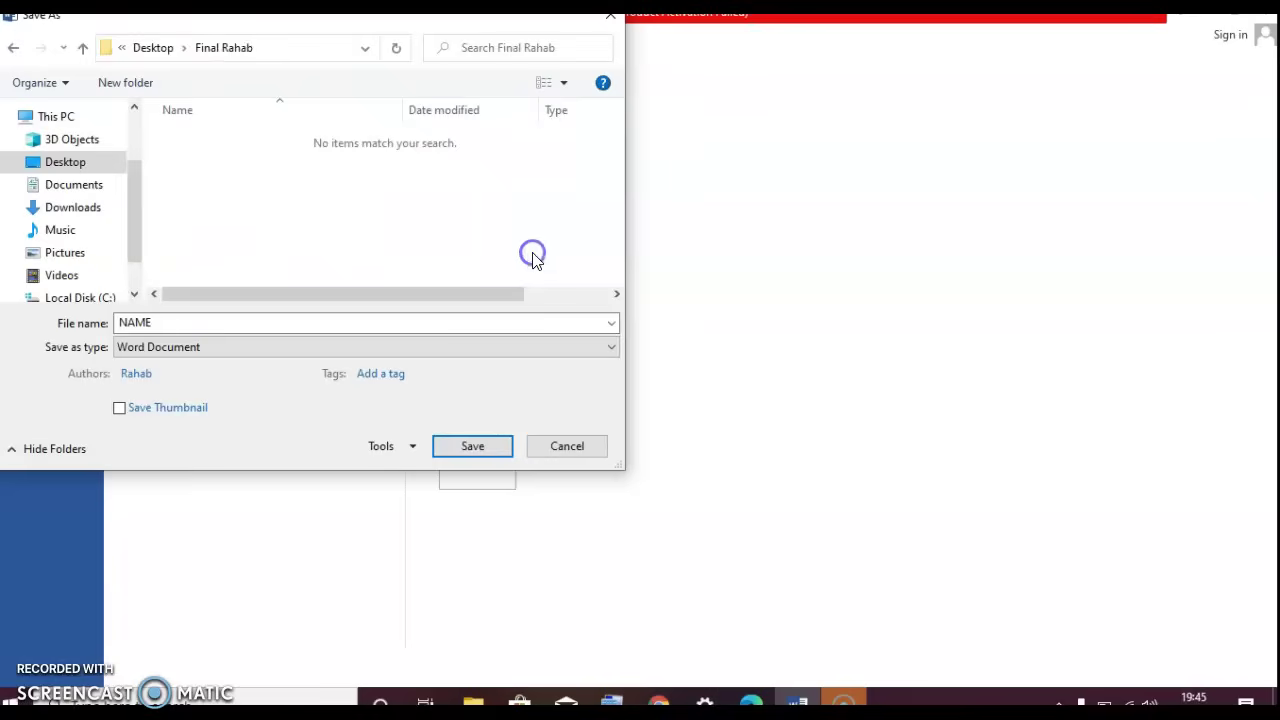
Step: Save the document in that folder as 'Question 1'
{"action": "left_click", "coordinate": [242, 305]}
{"action": "left_click", "coordinate": [143, 318]}
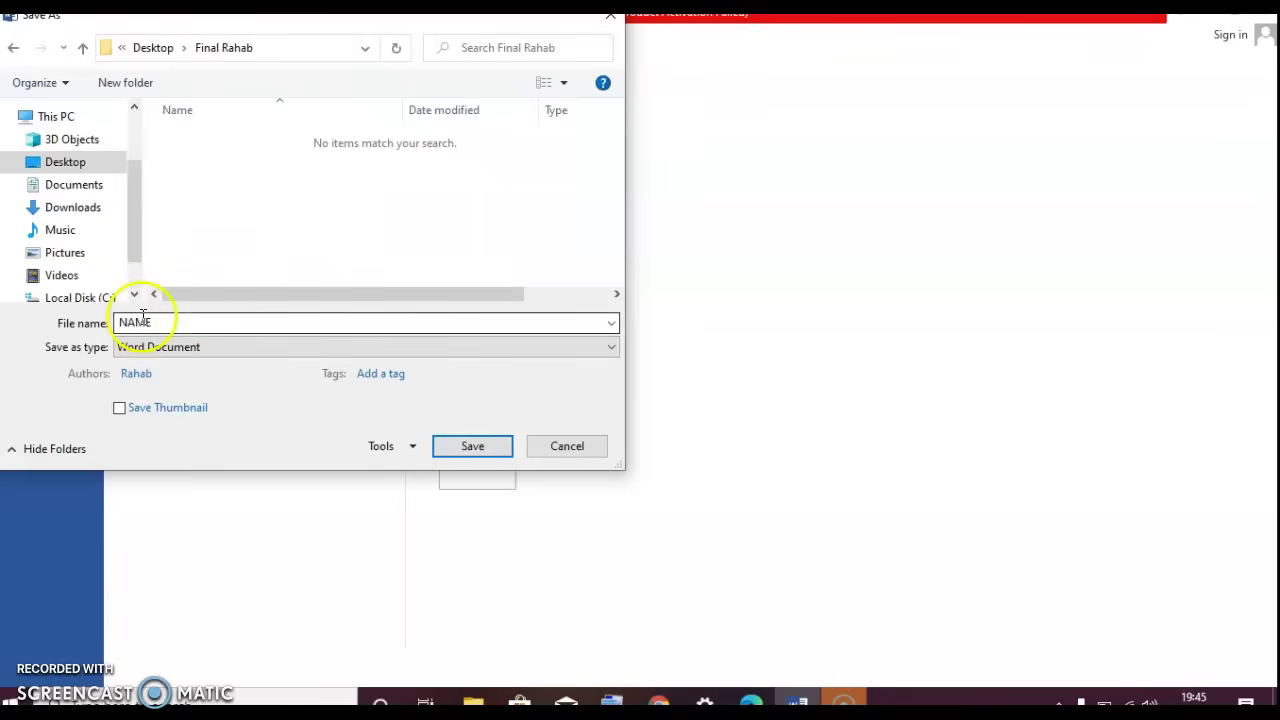
{"action": "double_click", "coordinate": [143, 318]}
{"action": "type", "text": "Q"}
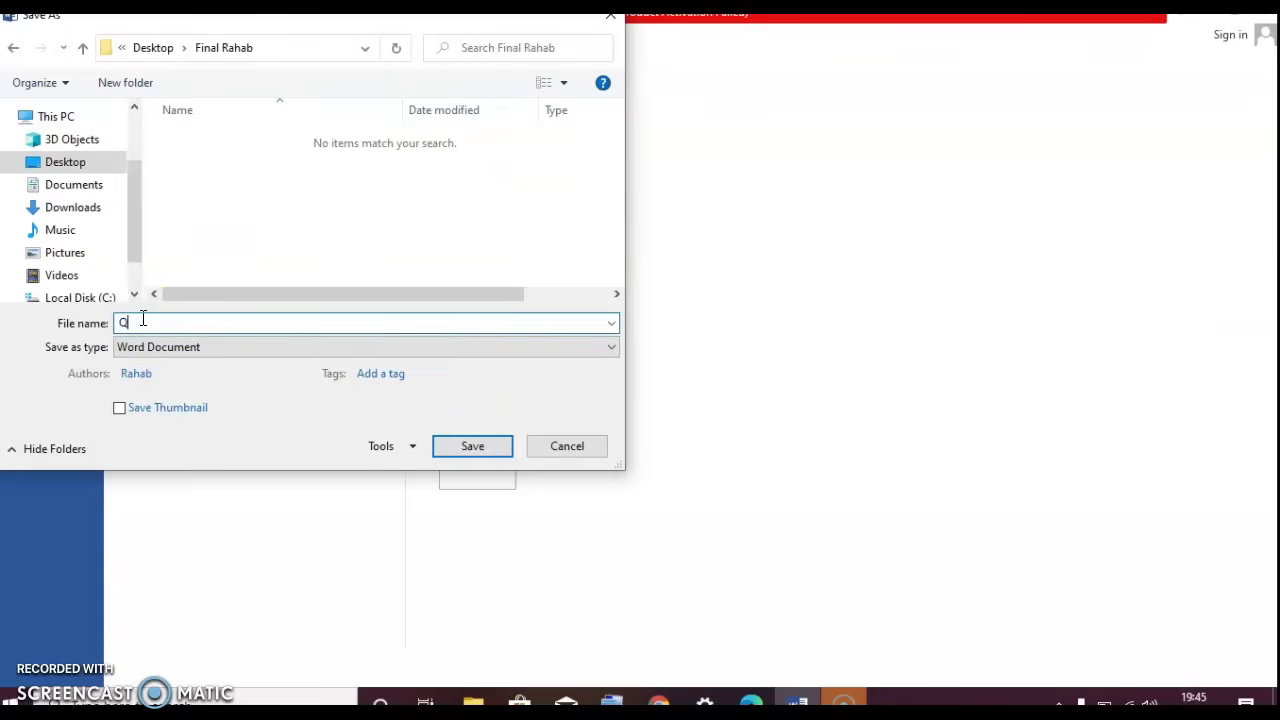
{"action": "type", "text": "uestion 1"}
{"action": "left_click", "coordinate": [470, 446]}
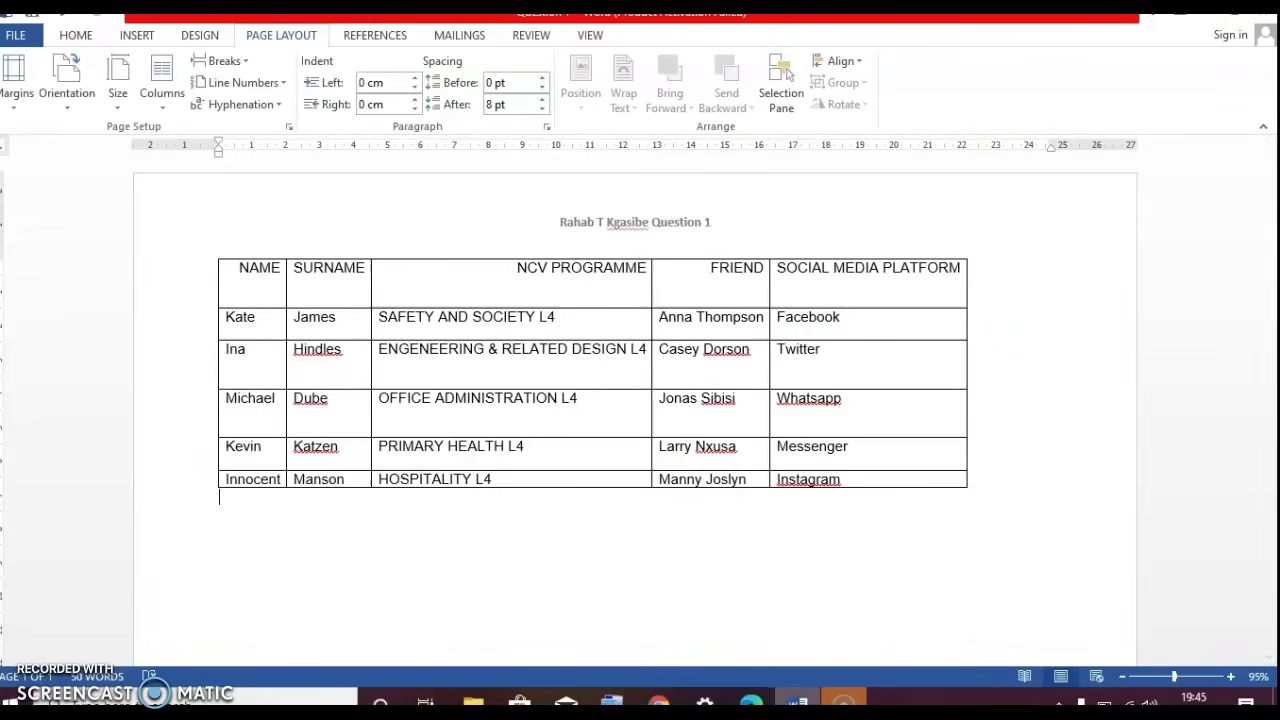
{"action": "left_click", "coordinate": [797, 702]}
{"action": "left_click", "coordinate": [797, 702]}
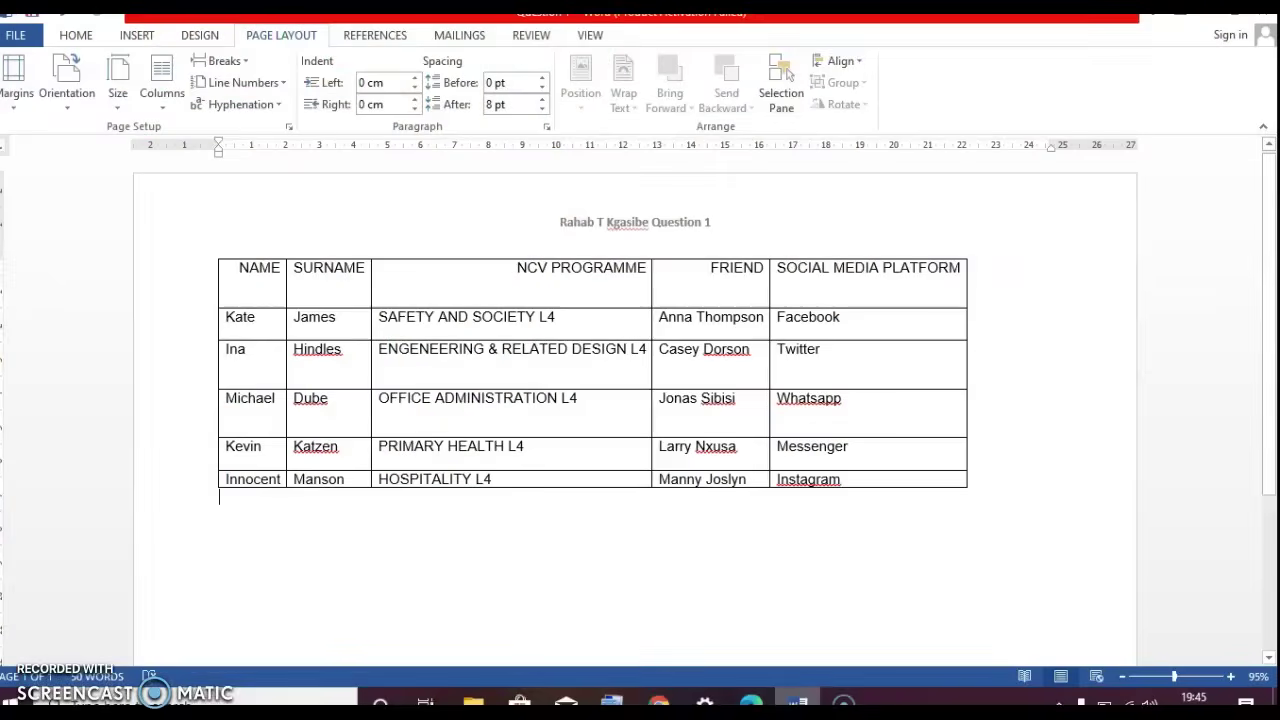
{"action": "left_click", "coordinate": [750, 702]}
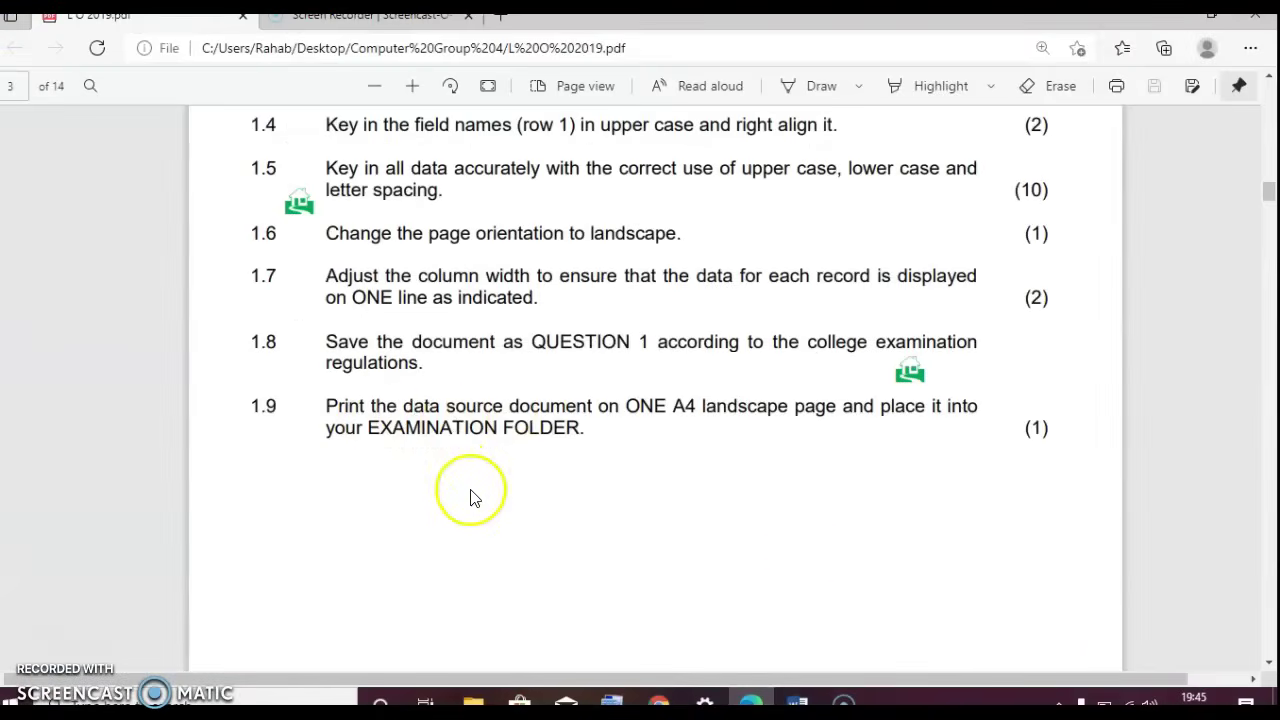
{"action": "left_click", "coordinate": [800, 700]}
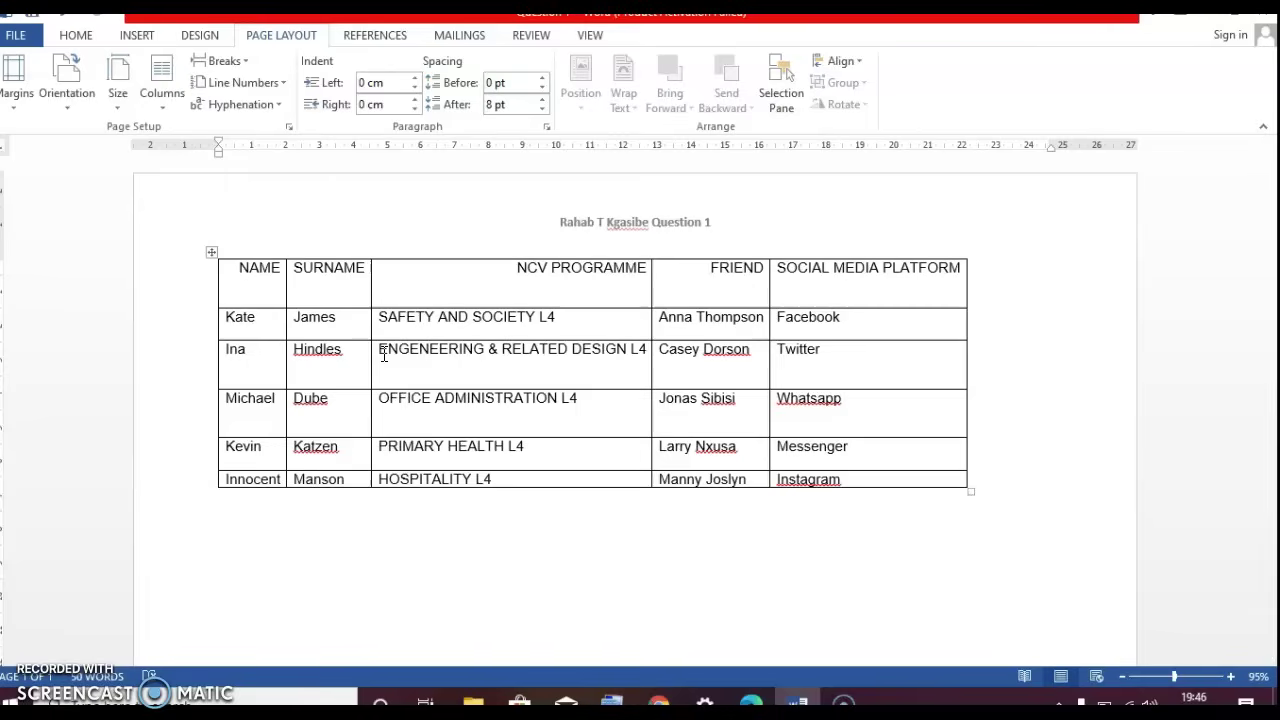
{"action": "left_click", "coordinate": [383, 354]}
{"action": "key", "text": "ctrl+p"}
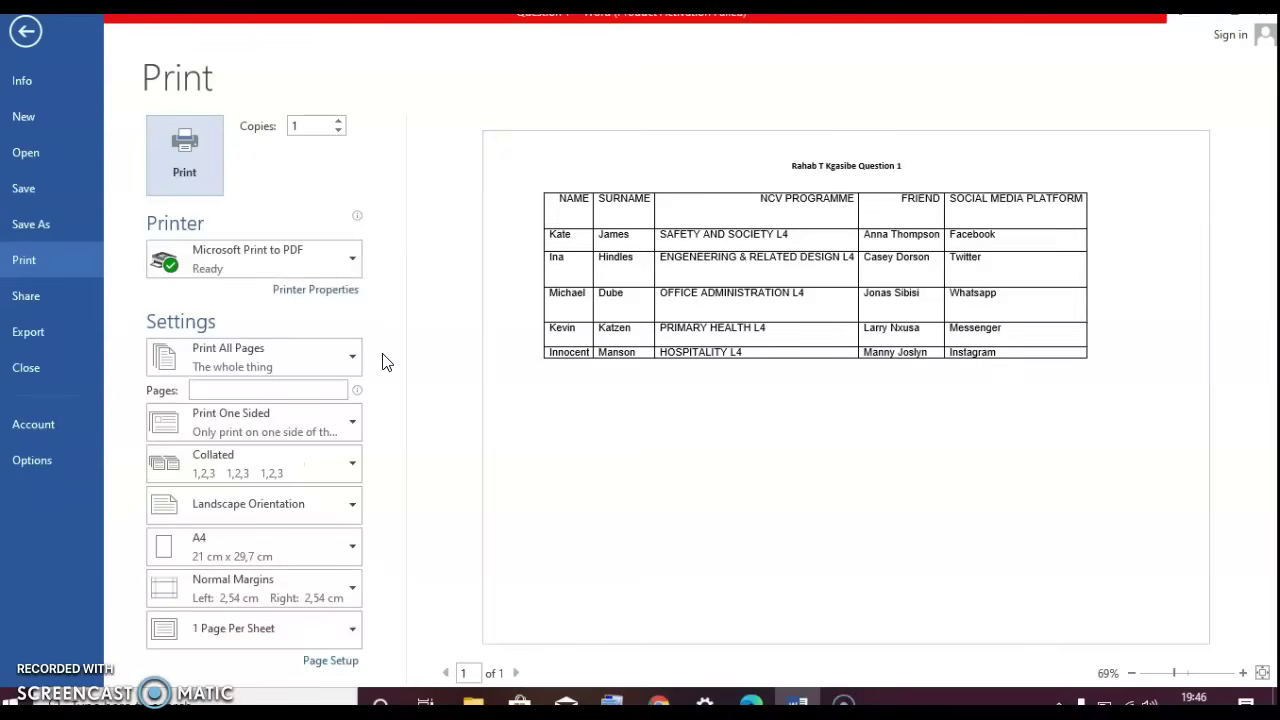
{"action": "left_click", "coordinate": [27, 33]}
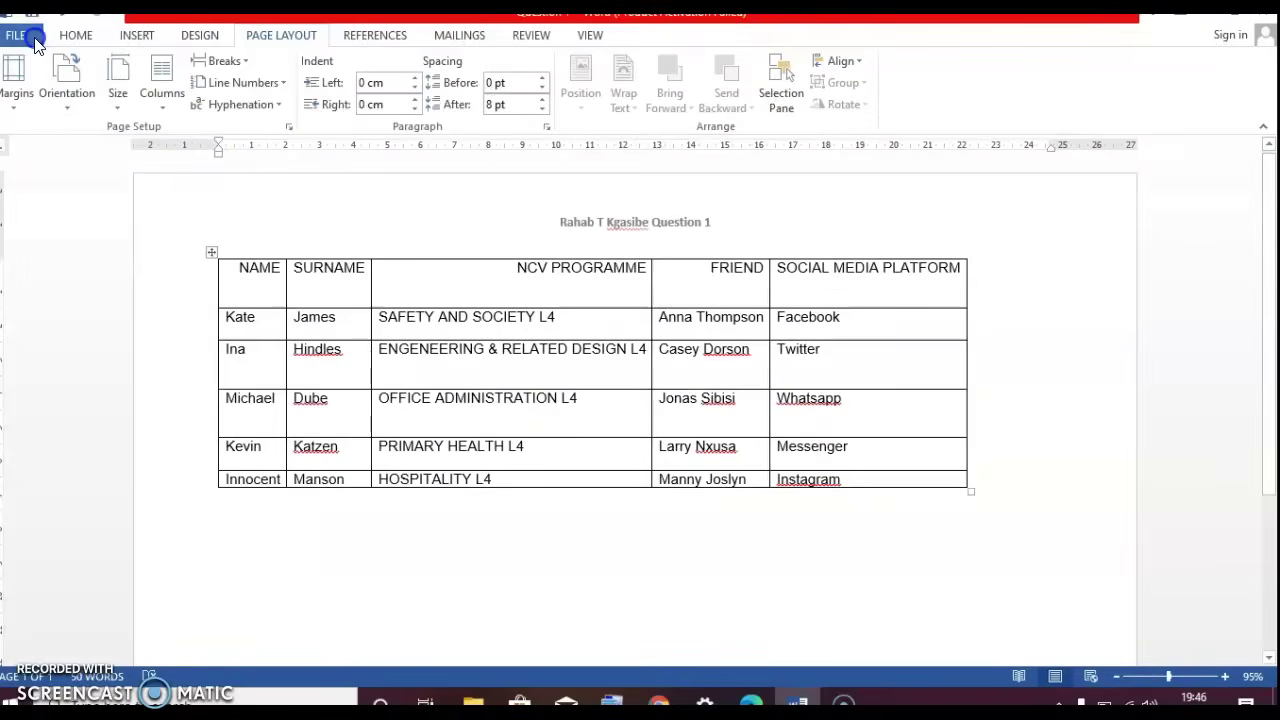
{"action": "left_click", "coordinate": [22, 37]}
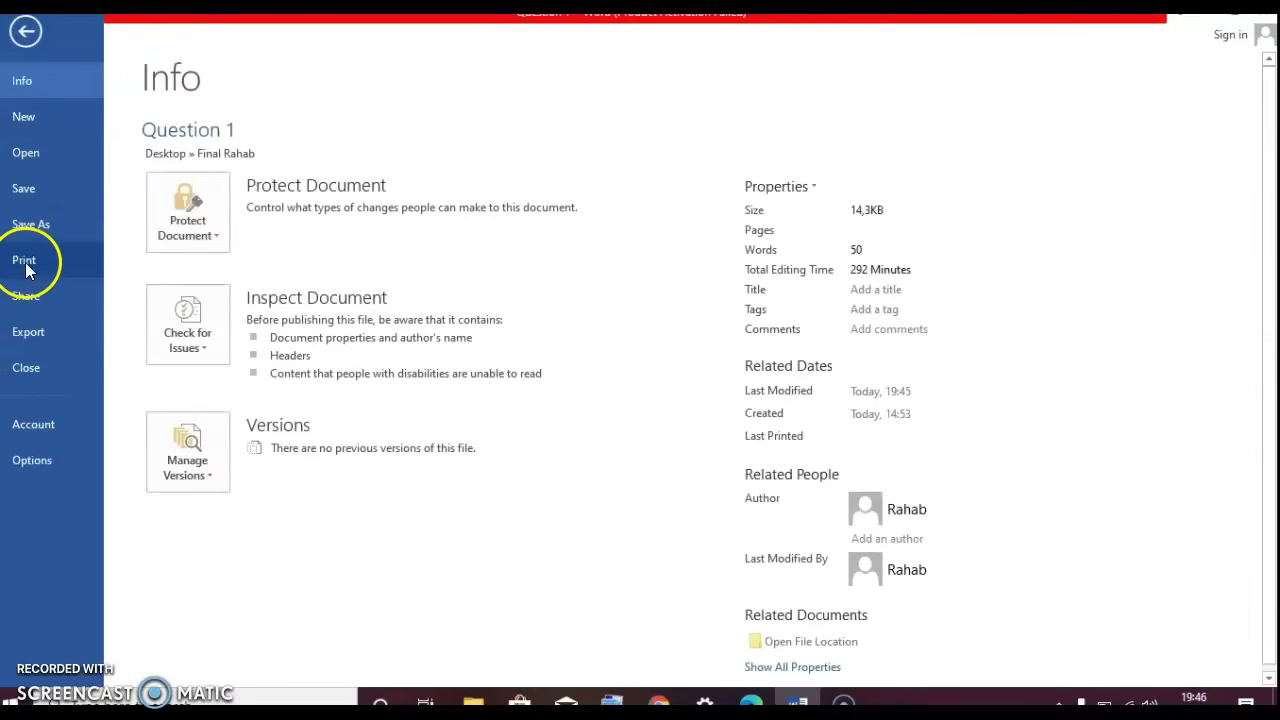
{"action": "left_click", "coordinate": [24, 261]}
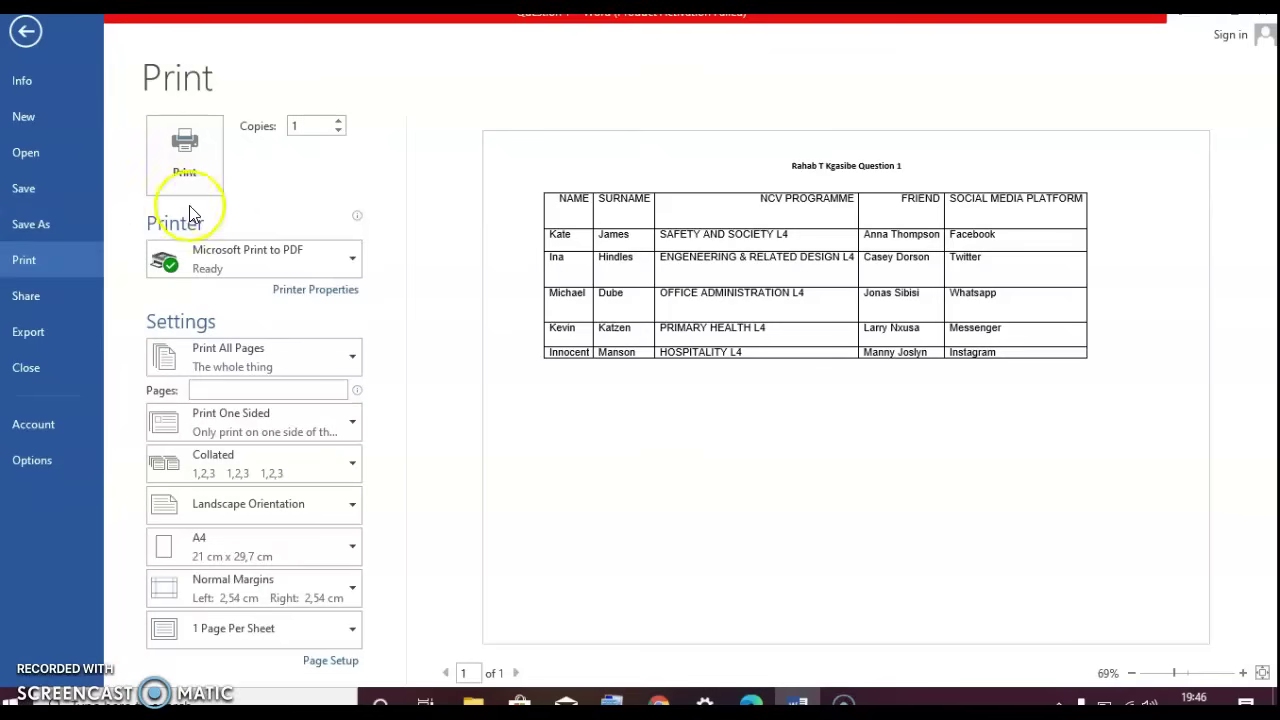
{"action": "left_click", "coordinate": [182, 176]}
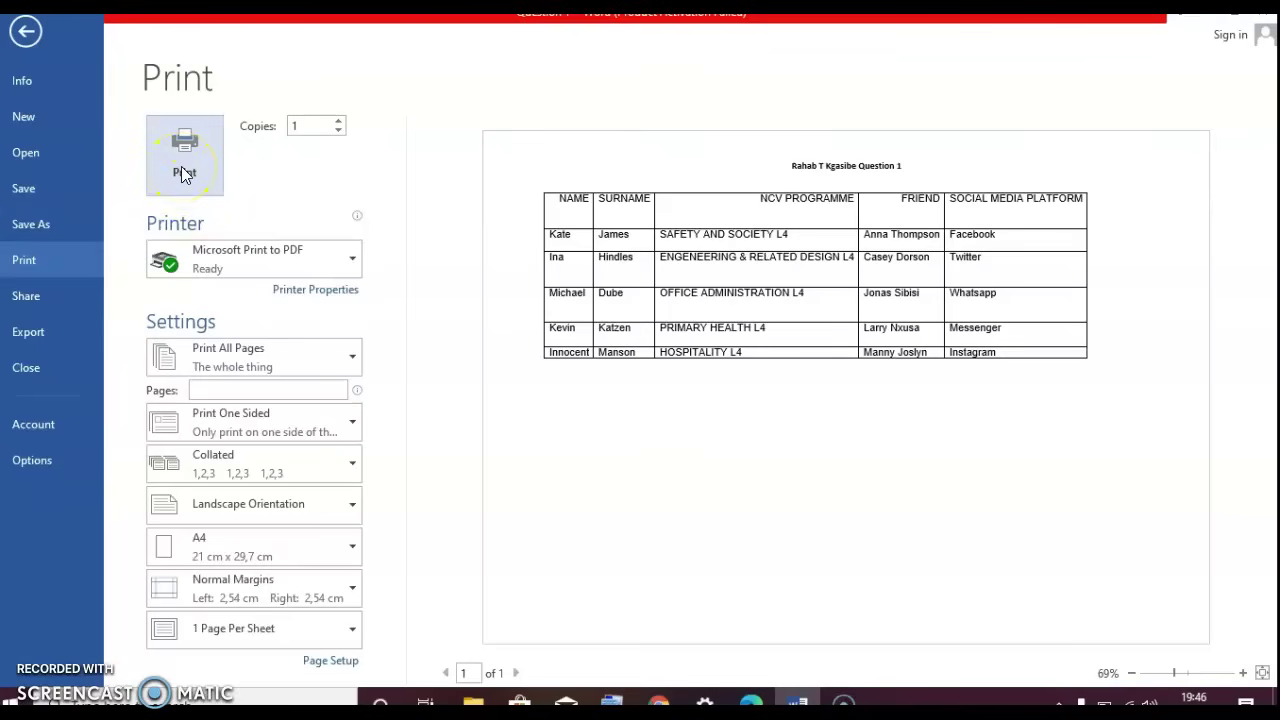
{"action": "left_click", "coordinate": [27, 33]}
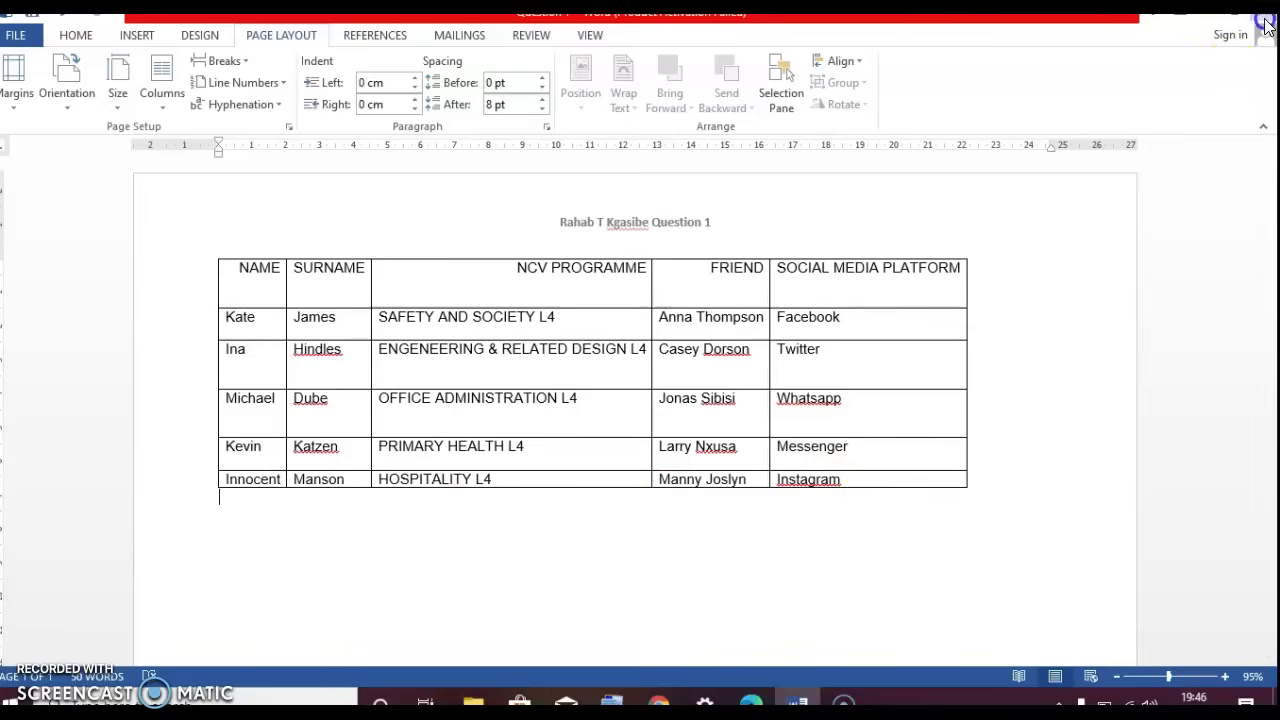
Step: Close Word and scroll the exam PDF to Question 2's mail merge instructions on page 5
{"action": "left_click", "coordinate": [1265, 27]}
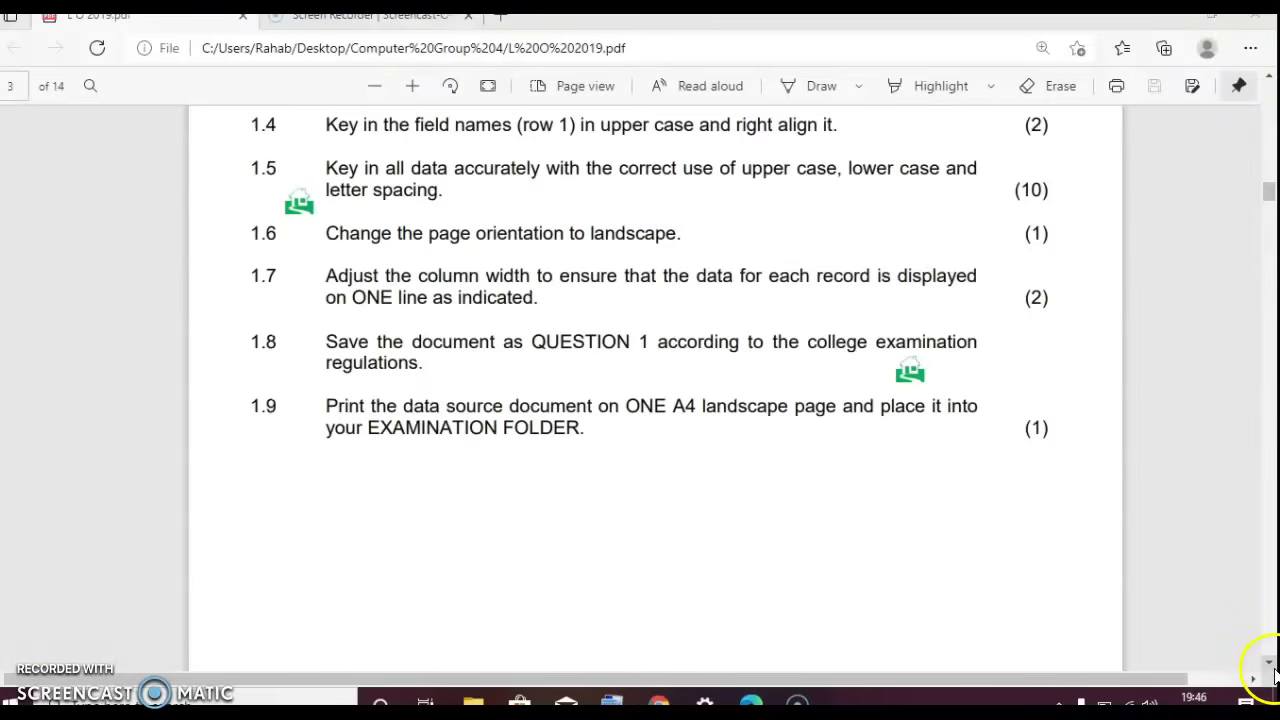
{"action": "scroll", "coordinate": [1268, 664], "scroll_direction": "down", "scroll_amount": 10}
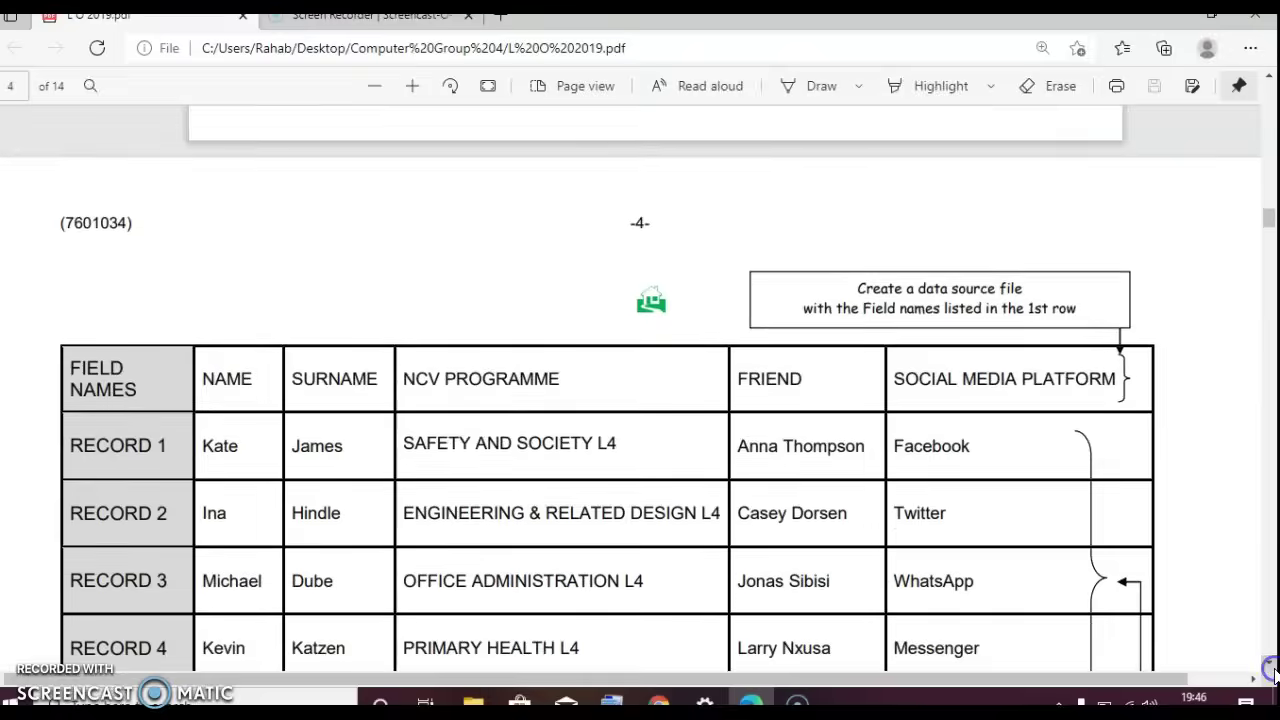
{"action": "scroll", "coordinate": [1268, 664], "scroll_direction": "down", "scroll_amount": 3}
{"action": "scroll", "coordinate": [1268, 664], "scroll_direction": "down", "scroll_amount": 10}
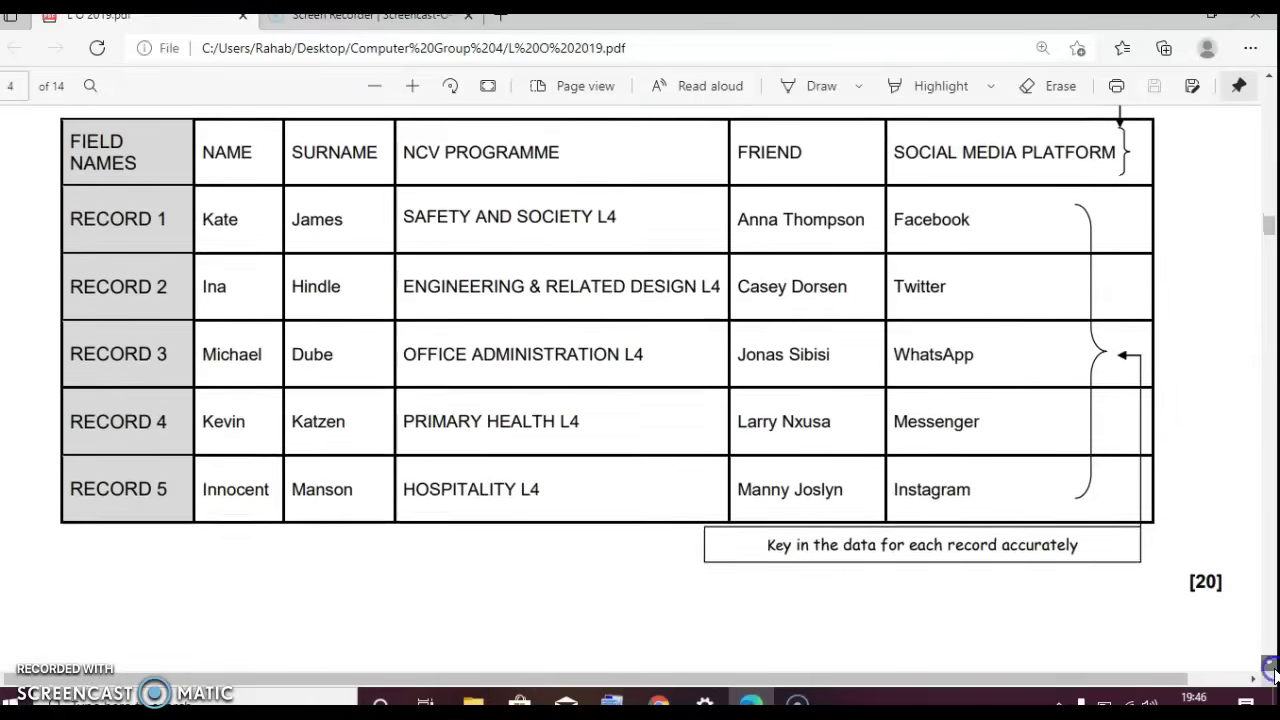
{"action": "scroll", "coordinate": [1270, 666], "scroll_direction": "down", "scroll_amount": 6}
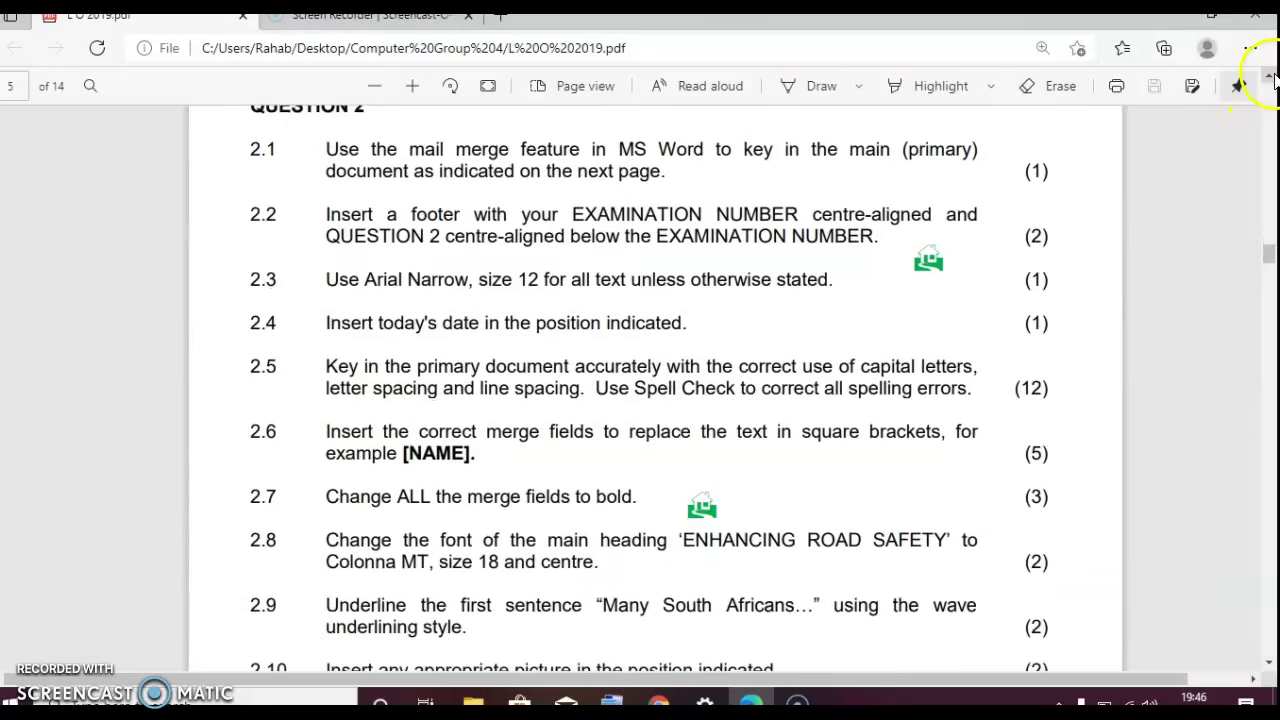
{"action": "scroll", "coordinate": [1266, 78], "scroll_direction": "up", "scroll_amount": 2}
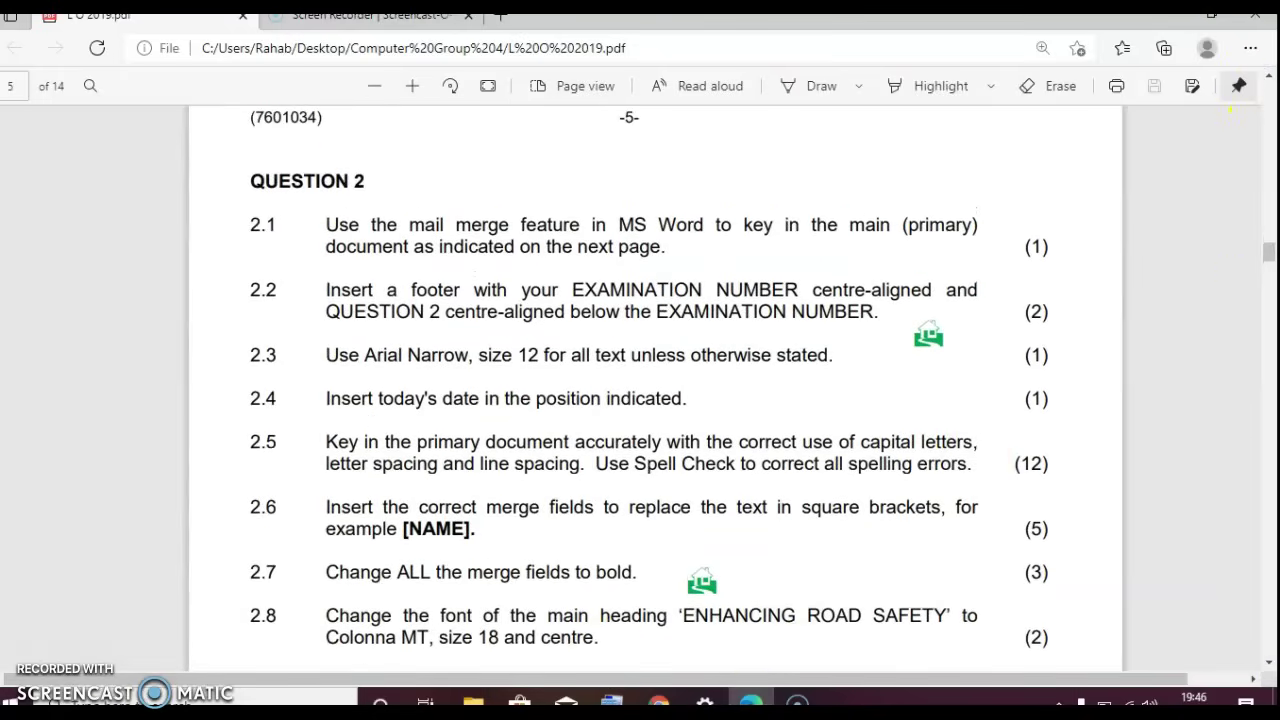